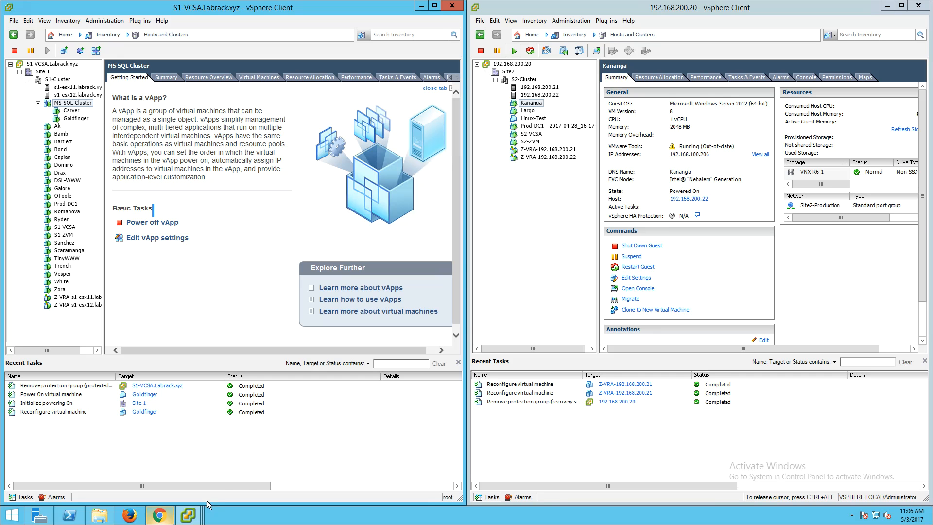
Step: Bring up the Carver and Goldfinger virtual machine consoles and arrange them next to each other over the vSphere clients
left_click(255, 466)
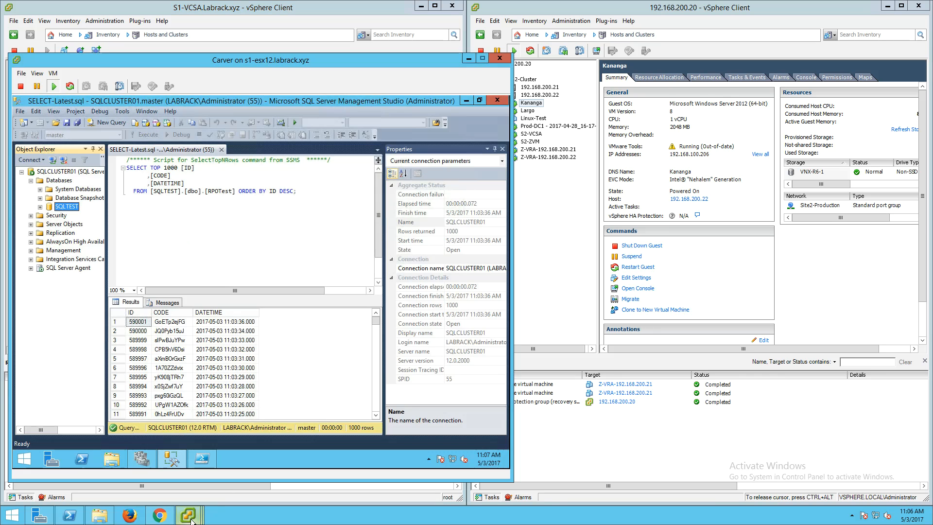
left_click(356, 457)
left_click_drag(298, 60, 298, 12)
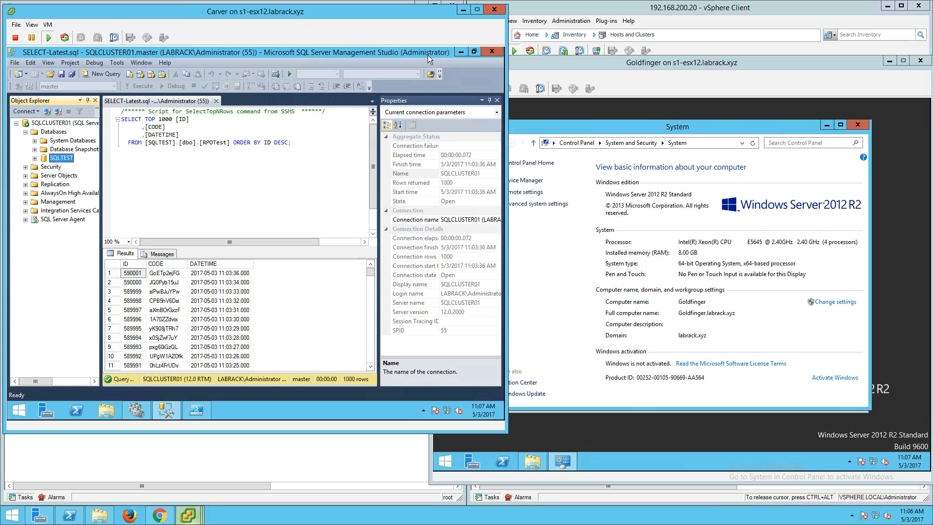
left_click(587, 62)
left_click_drag(590, 65, 586, 85)
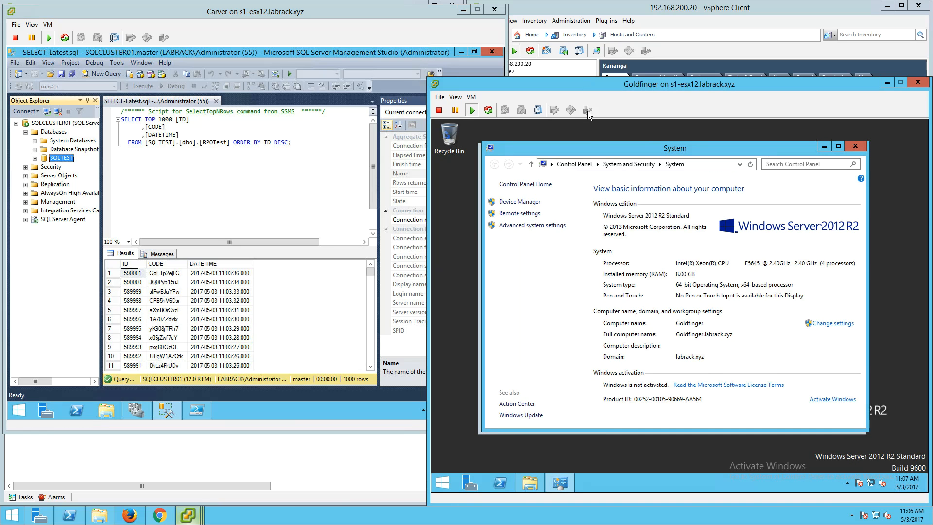
Step: Review the SQL cluster's nodes and roles in Failover Cluster Manager on Carver
left_click(176, 407)
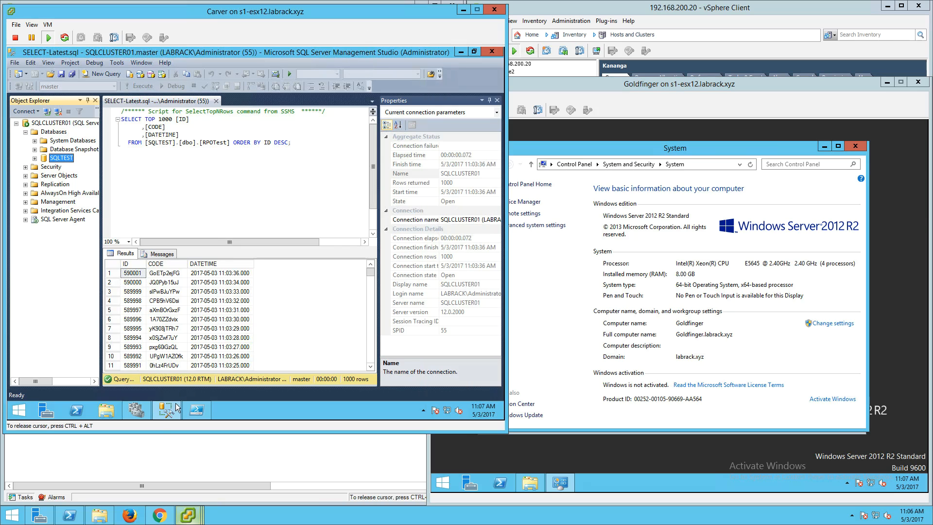
left_click(137, 414)
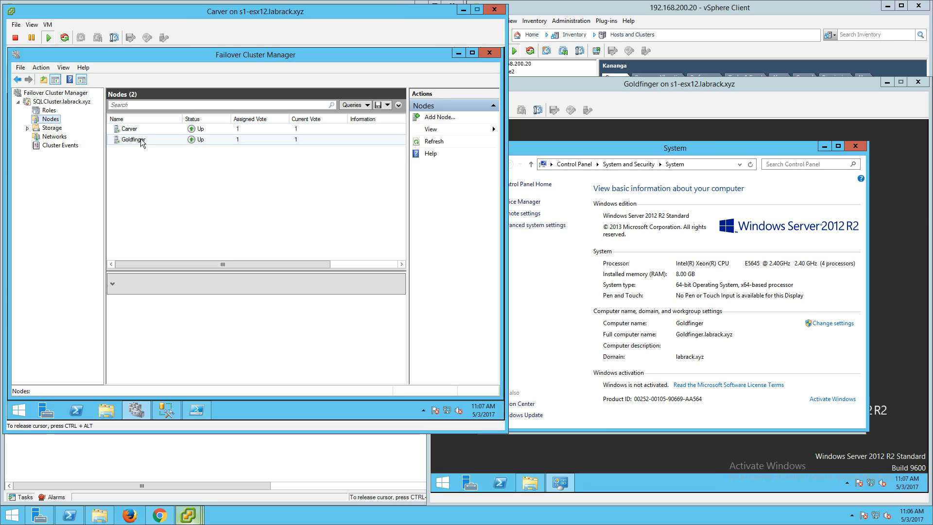
left_click(49, 110)
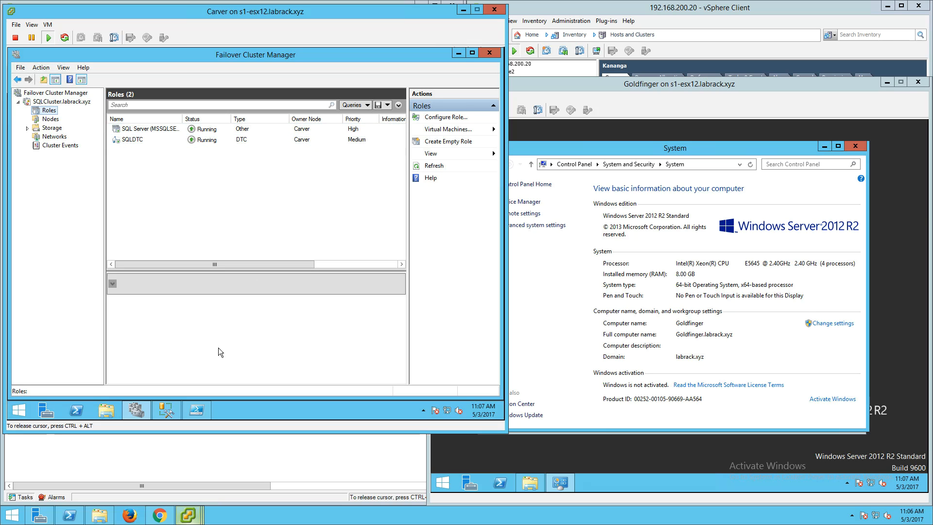
Step: Switch to SQL Server Management Studio on Carver and rerun the SELECT TOP 1000 query on the RPOTest table several times to check for new rows
left_click(166, 410)
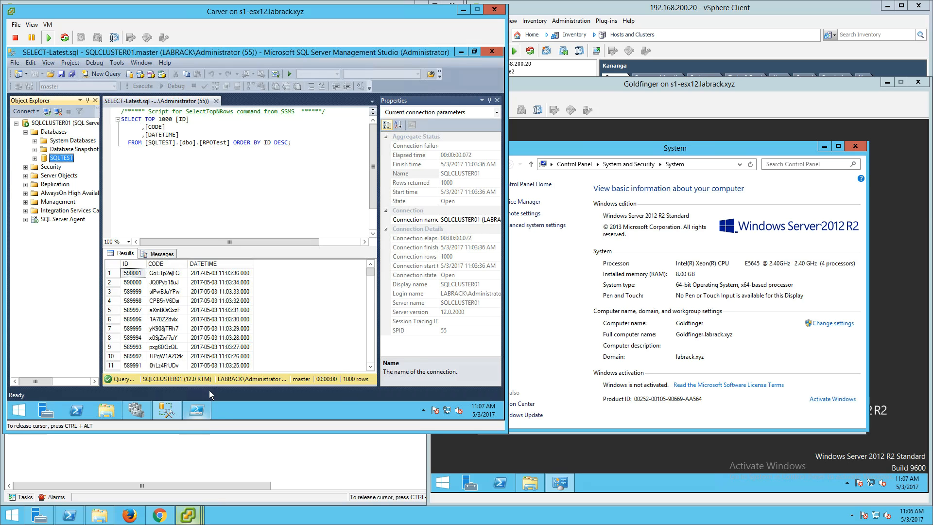
left_click(134, 100)
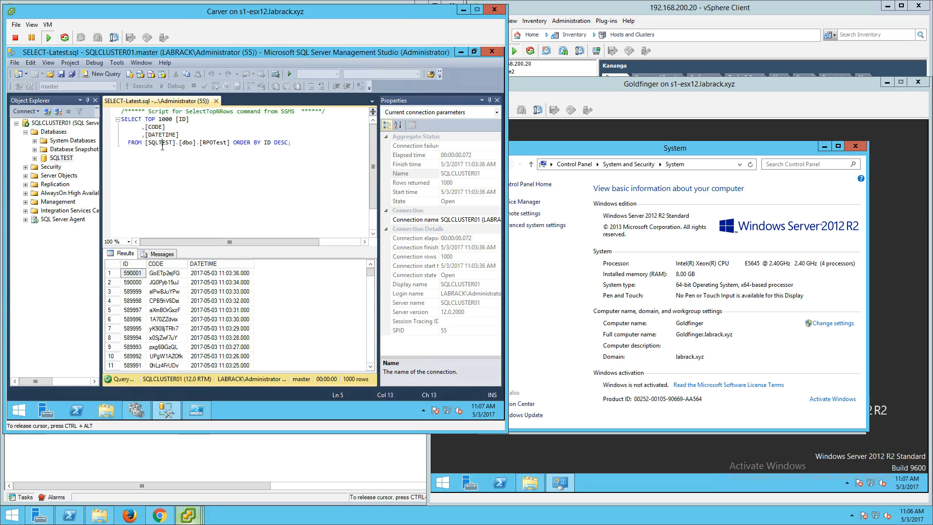
left_click(140, 86)
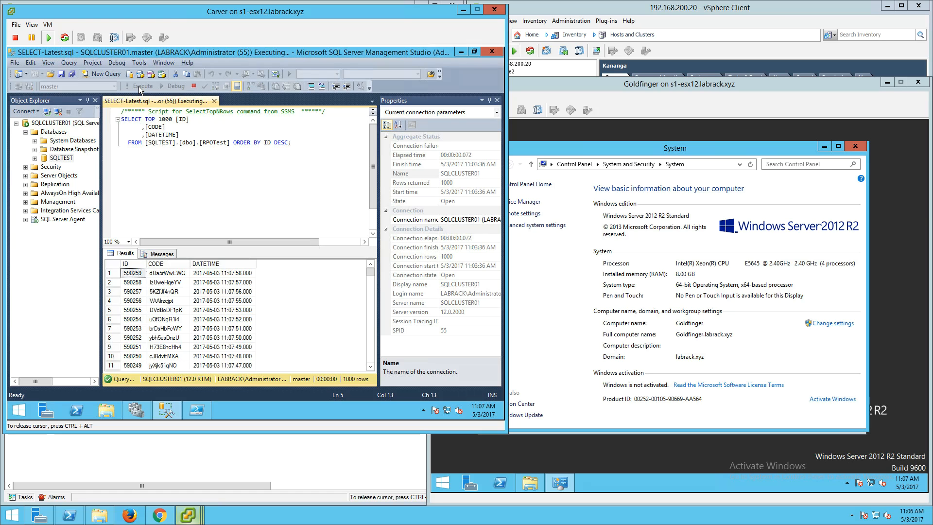
left_click(138, 86)
left_click(139, 86)
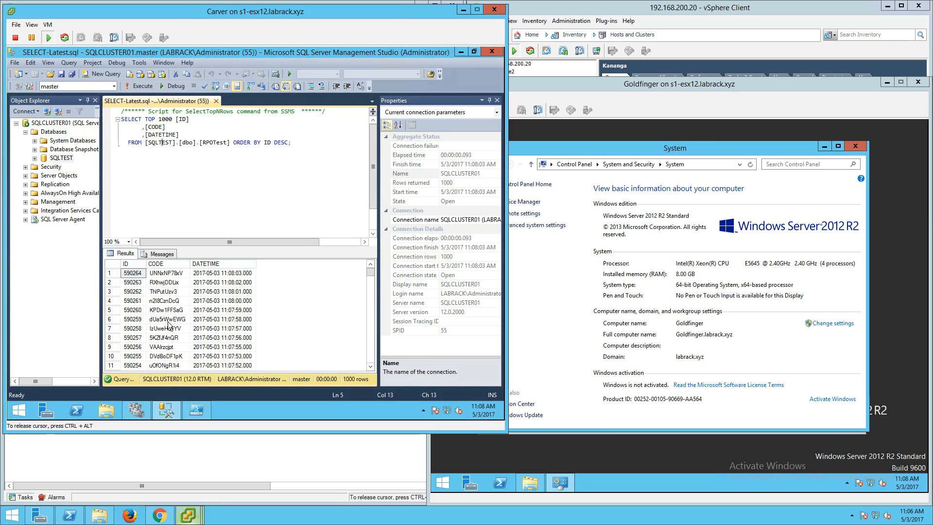
left_click(147, 88)
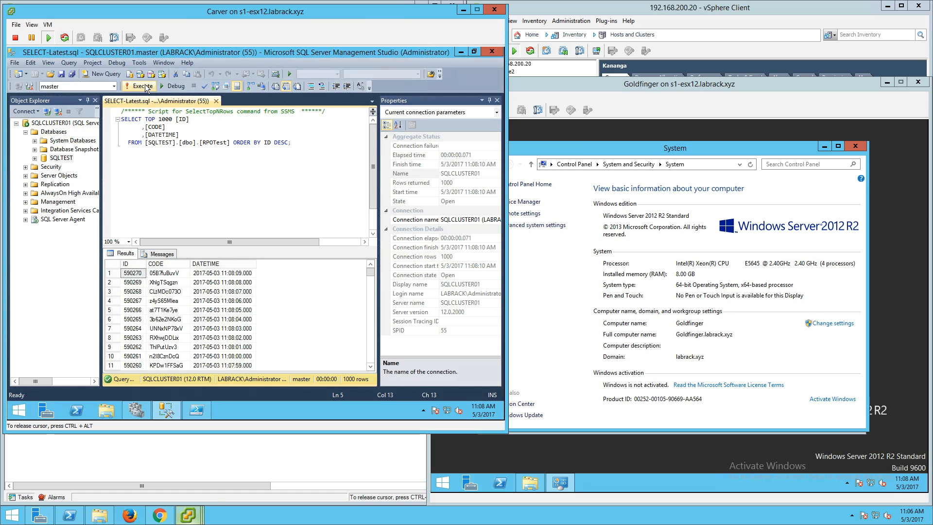
left_click(144, 88)
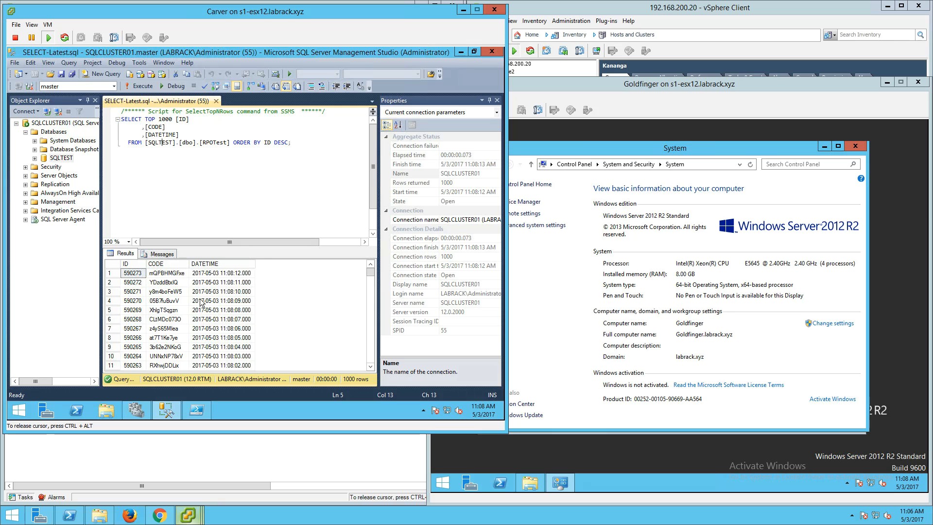
Step: Reposition the Goldfinger console and return to the cluster roles in Failover Cluster Manager on Carver
left_click(604, 291)
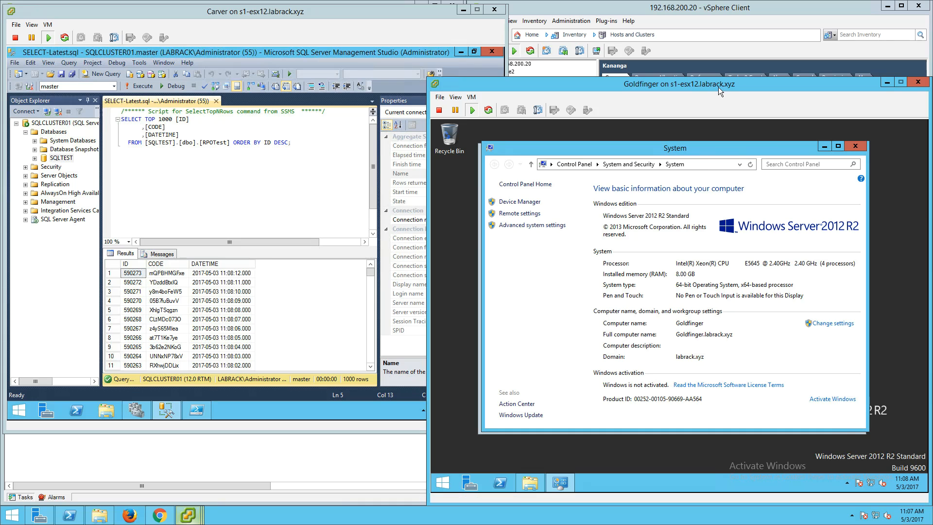
left_click_drag(718, 87, 671, 56)
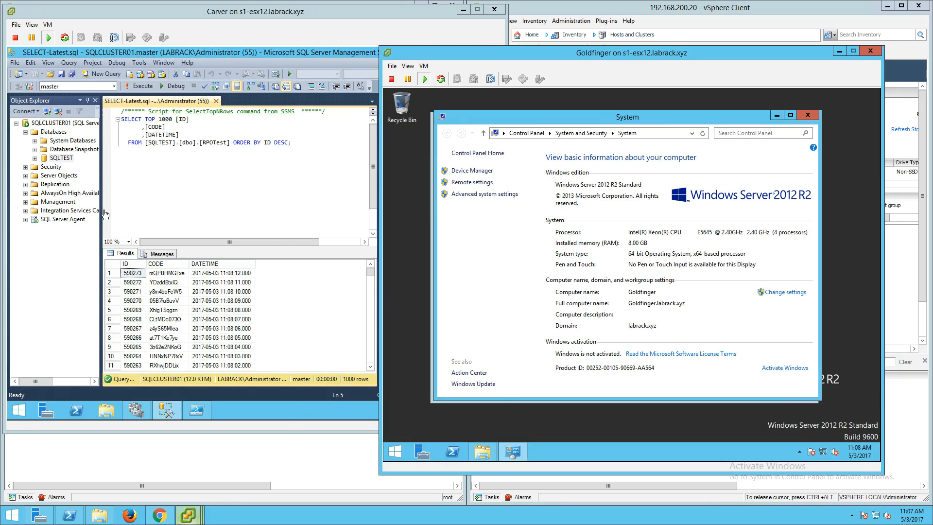
left_click(174, 43)
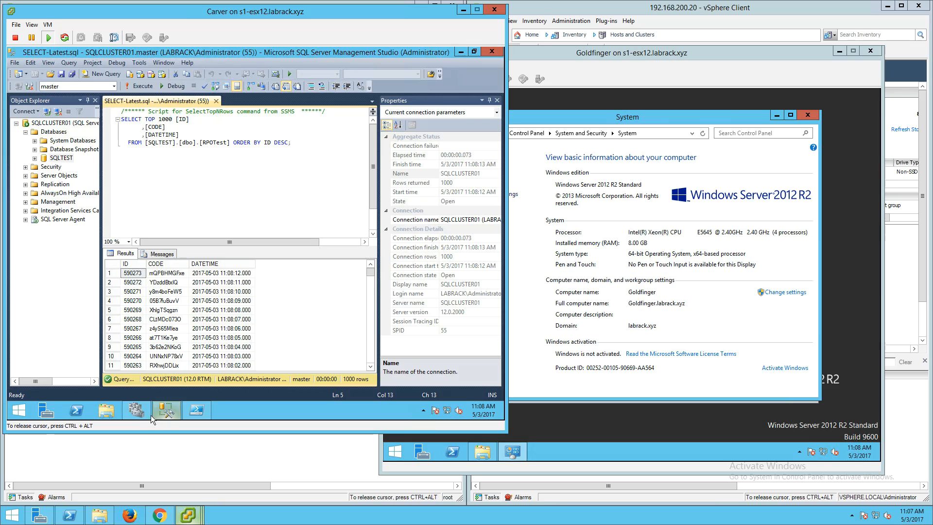
left_click(138, 411)
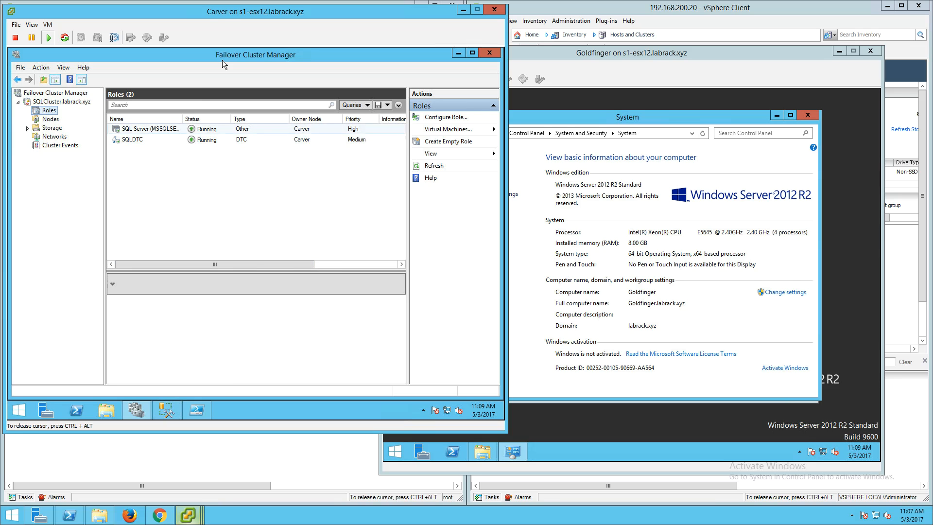
Step: Switch to the Zerto Site1 page in Chrome and start a new VPG named SQL Active Node
left_click(160, 518)
left_click(61, 8)
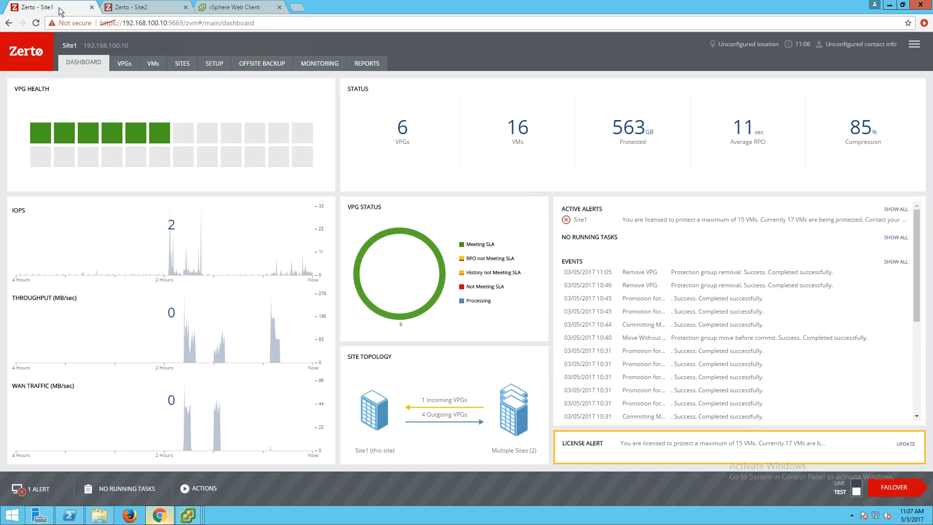
left_click(197, 490)
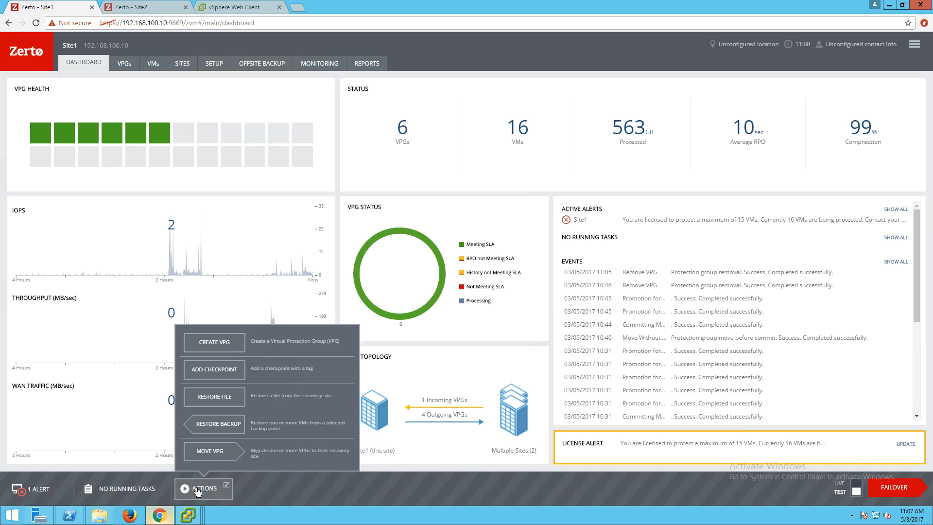
left_click(212, 344)
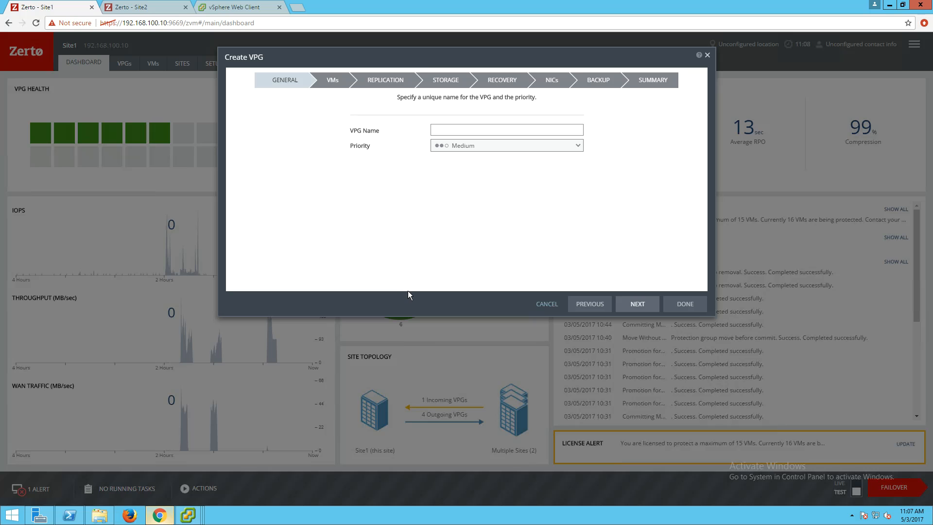
type("SQL Active Node")
left_click(634, 304)
Step: Add the Carver VM to the VPG's selected VMs and proceed to the replication settings
left_click(266, 164)
left_click(467, 185)
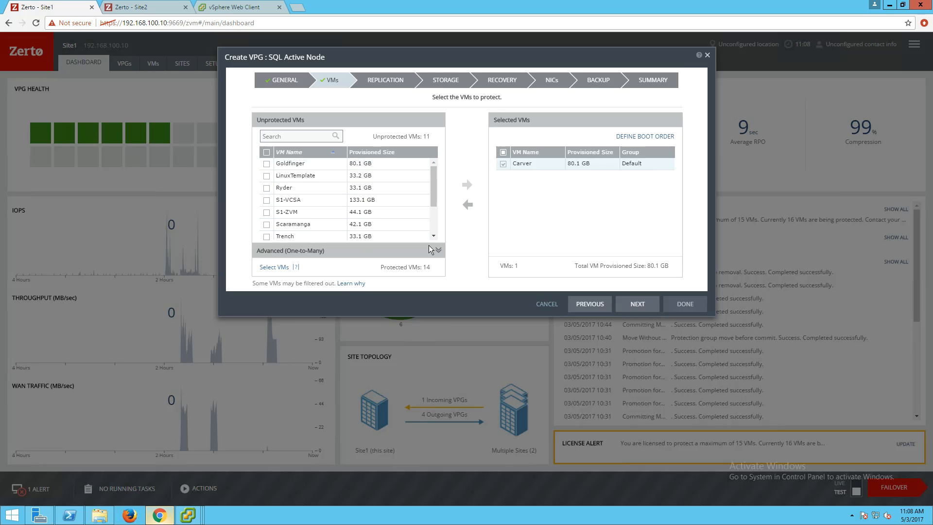
left_click(635, 304)
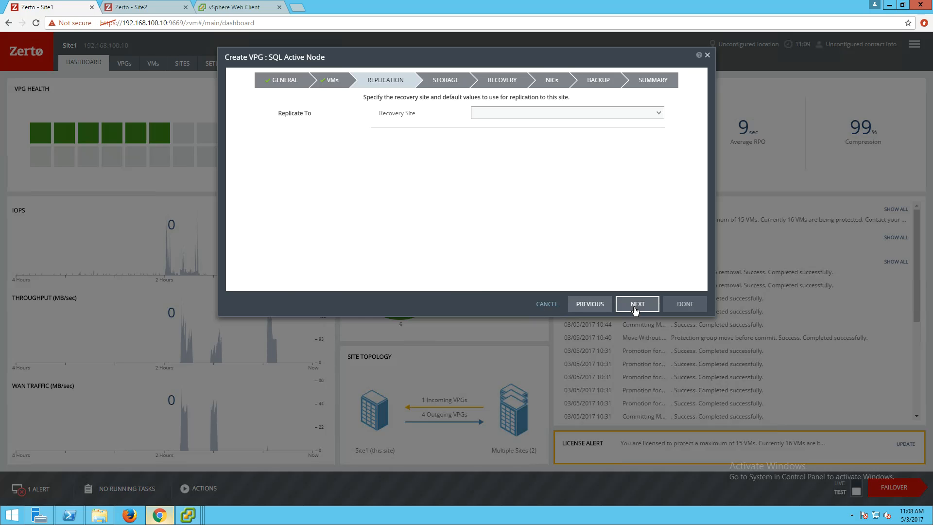
Step: Replicate the VPG to Site2 with S2-Cluster as host and VNX-R6-1 as datastore, and continue to the storage settings
left_click(493, 110)
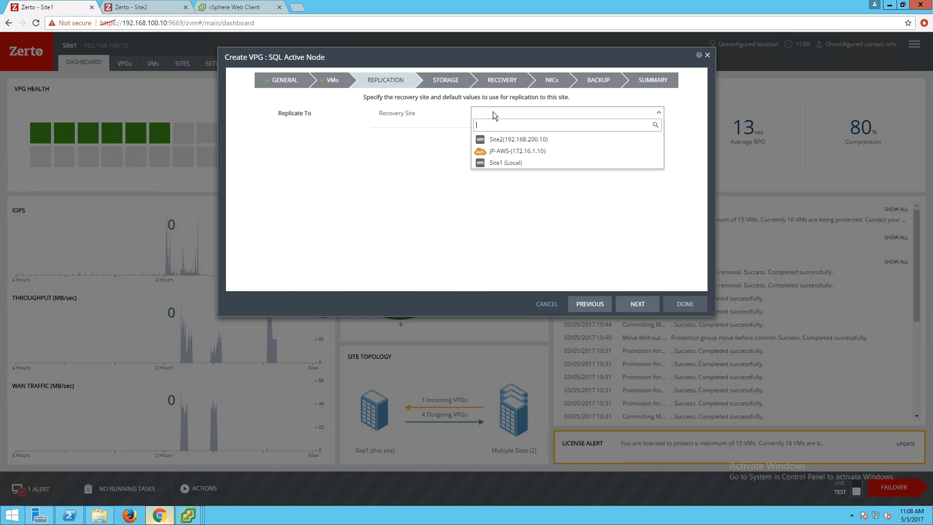
left_click(515, 140)
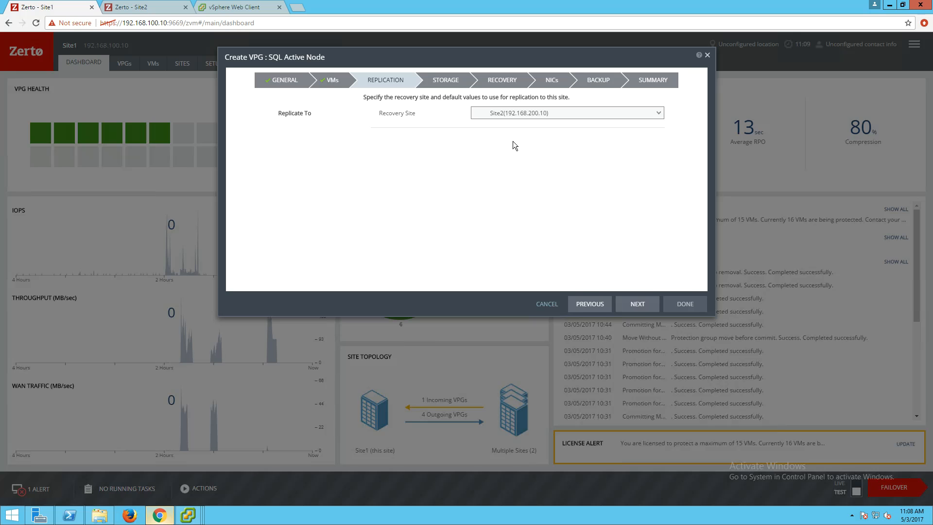
left_click(500, 144)
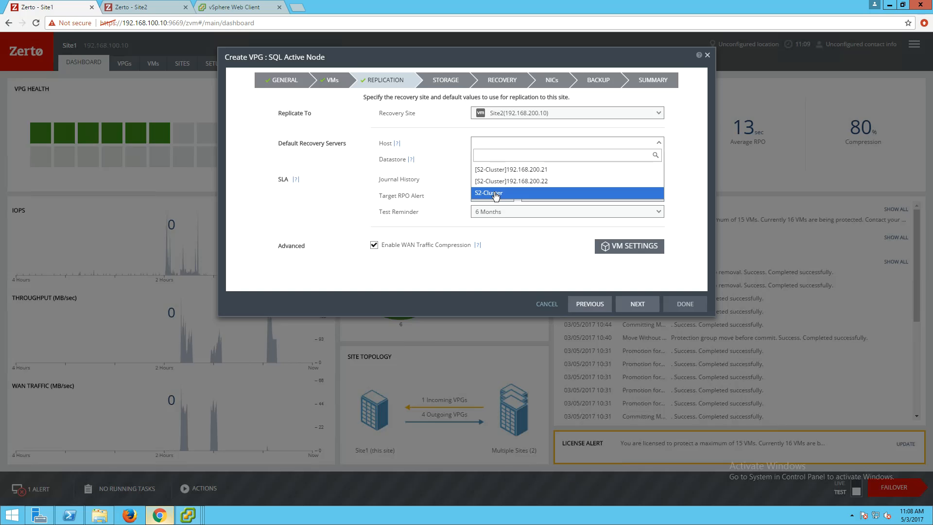
left_click(495, 193)
left_click(498, 160)
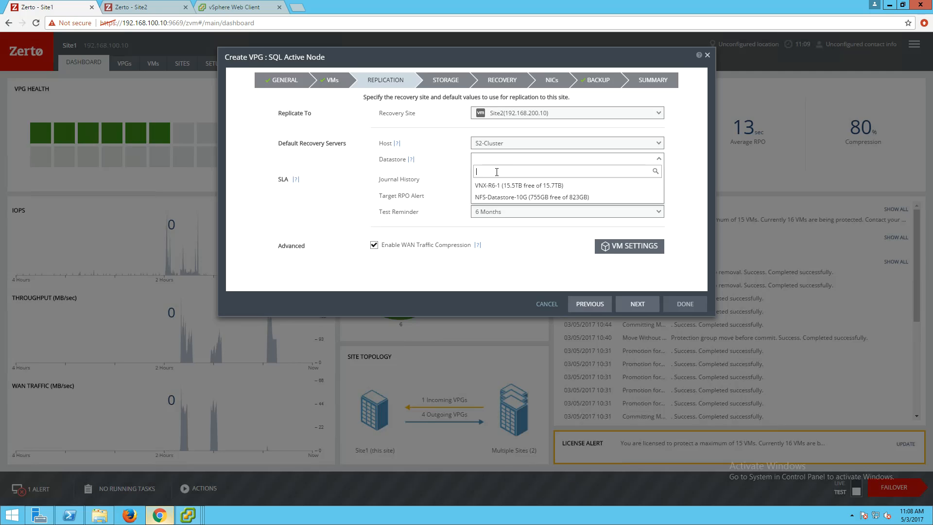
left_click(495, 184)
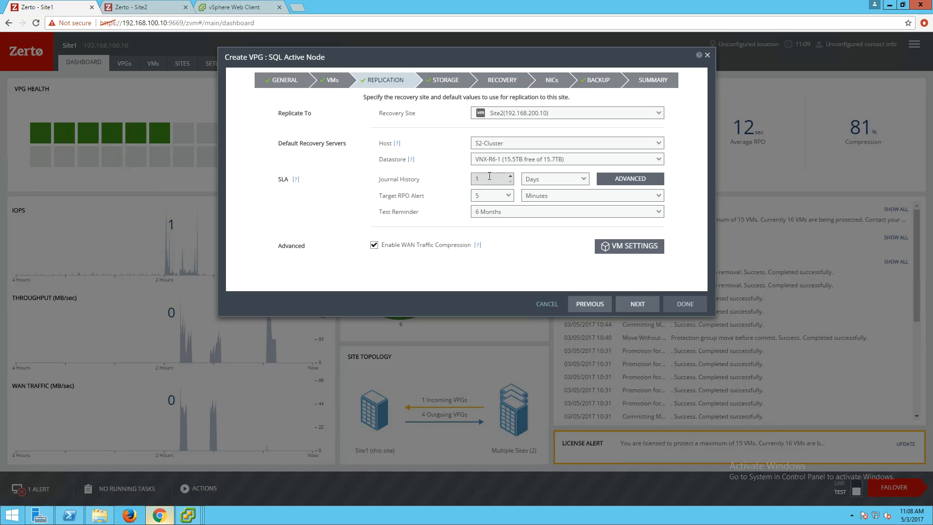
left_click(635, 304)
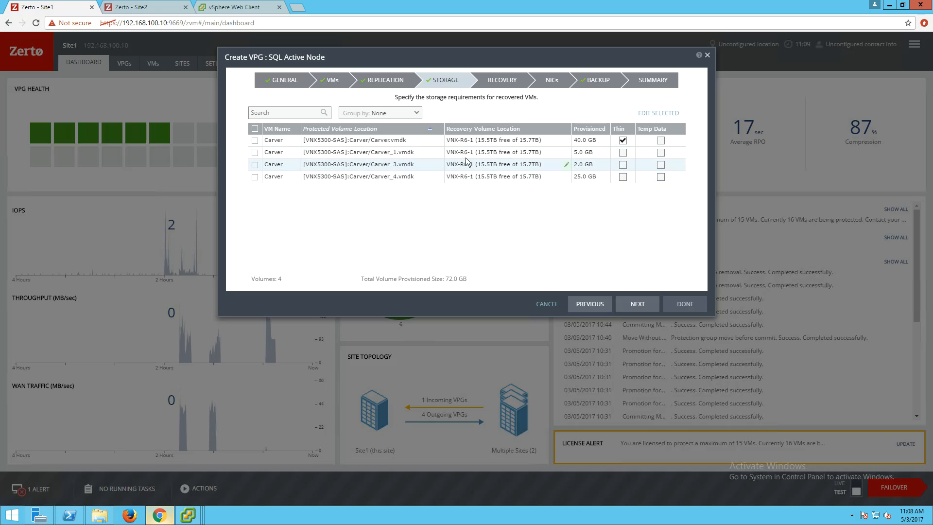
Step: Set the Carver_1.vmdk recovery volume to RDM using the physical raw disk naa.6006016091a1300092a4e3b79324e711
left_click(567, 153)
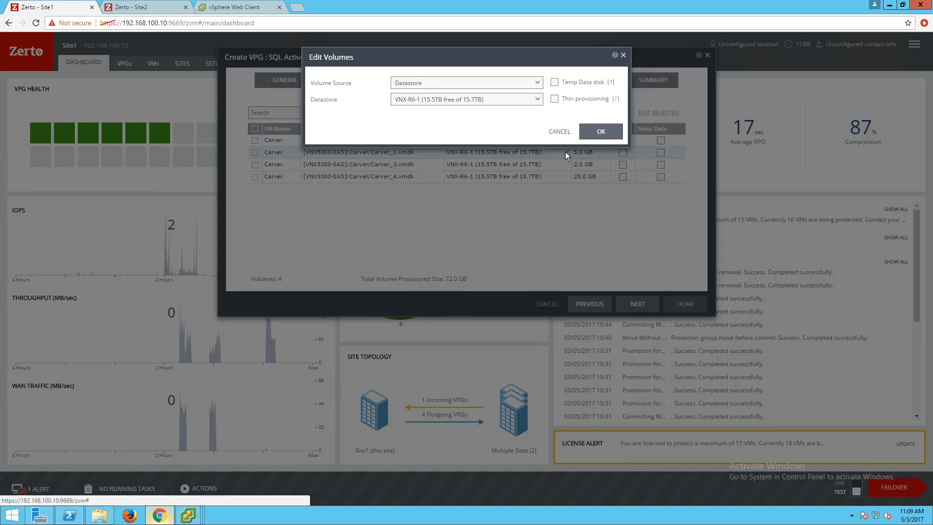
left_click(427, 108)
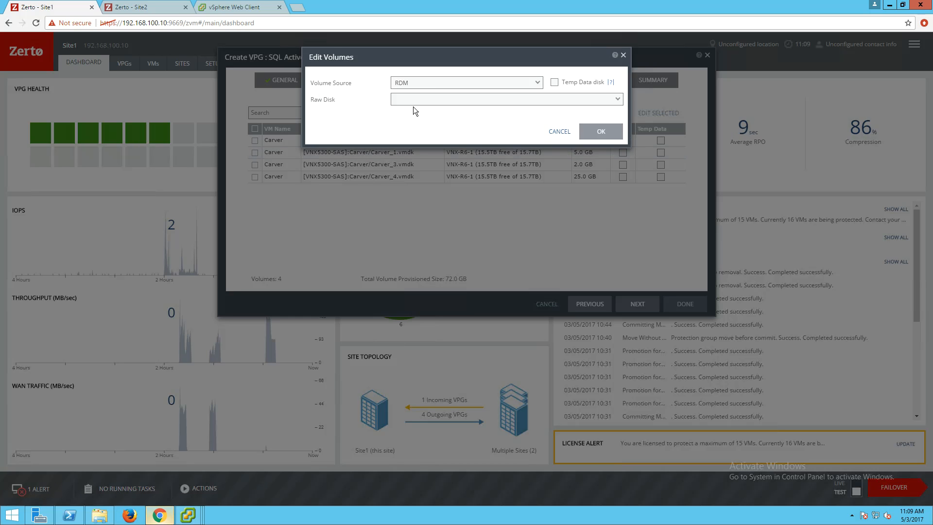
left_click(424, 99)
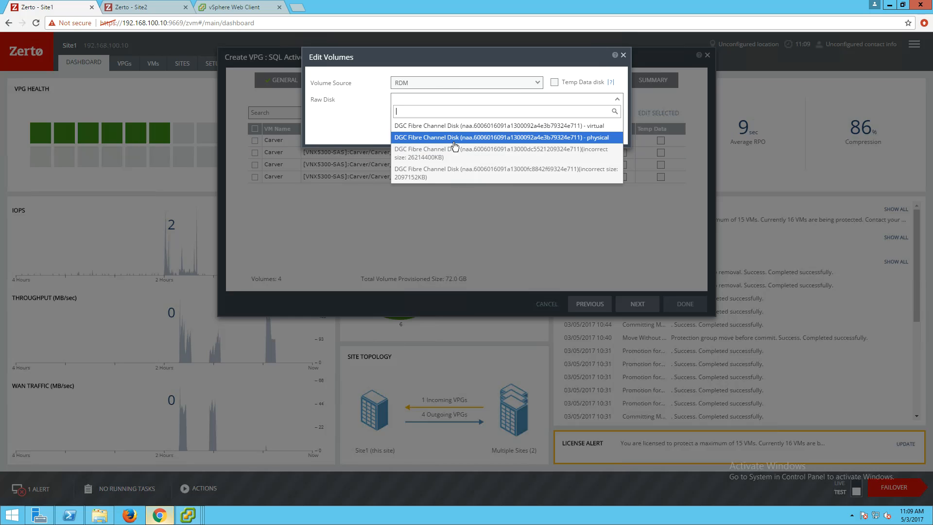
left_click(469, 137)
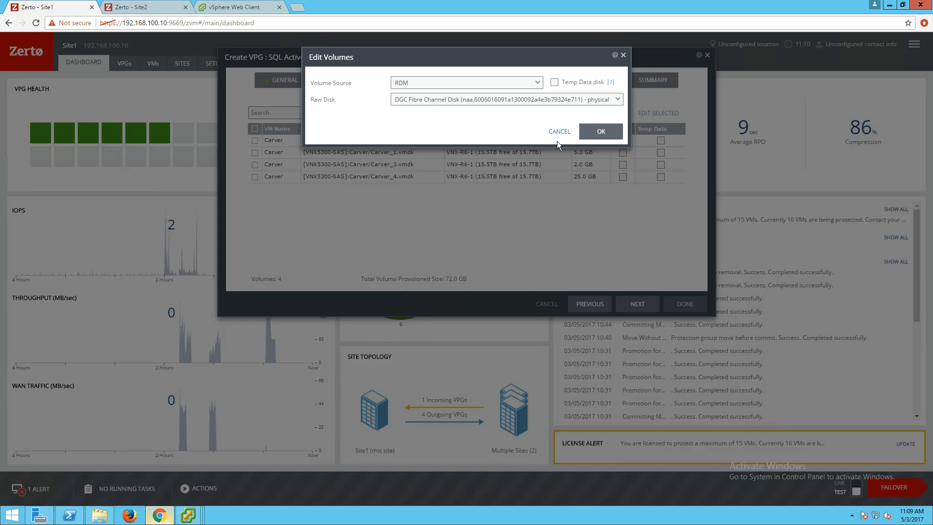
left_click(593, 133)
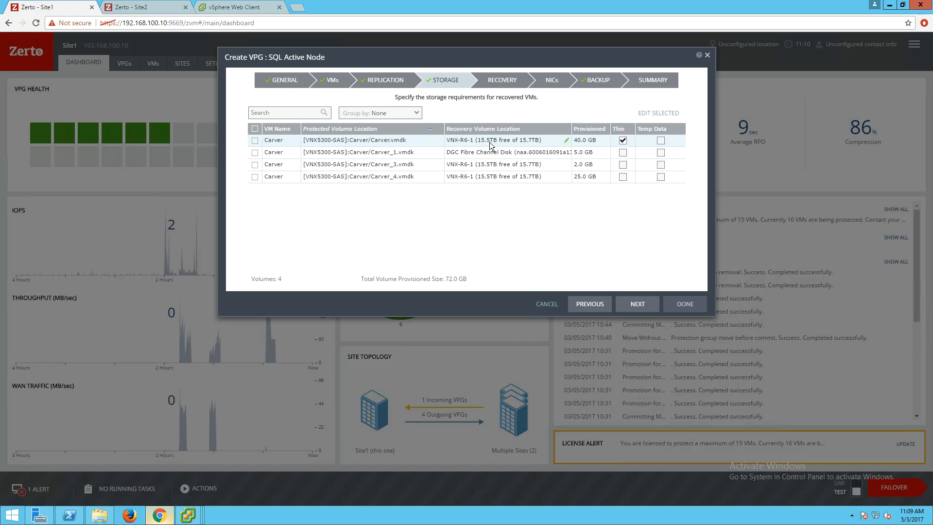
Step: Set the Carver_3.vmdk recovery volume to RDM using the physical raw disk naa.6006016091a13000fc8842f69324e711
left_click(567, 165)
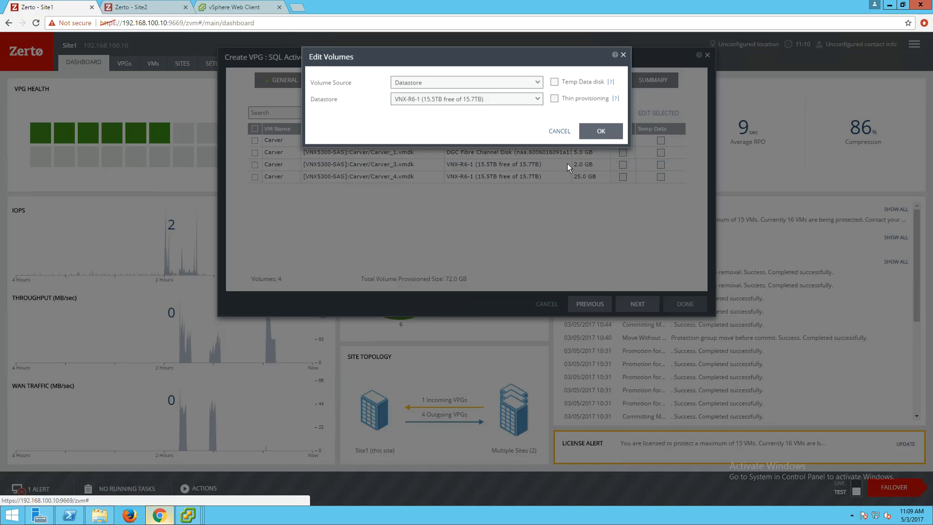
left_click(426, 84)
left_click(410, 108)
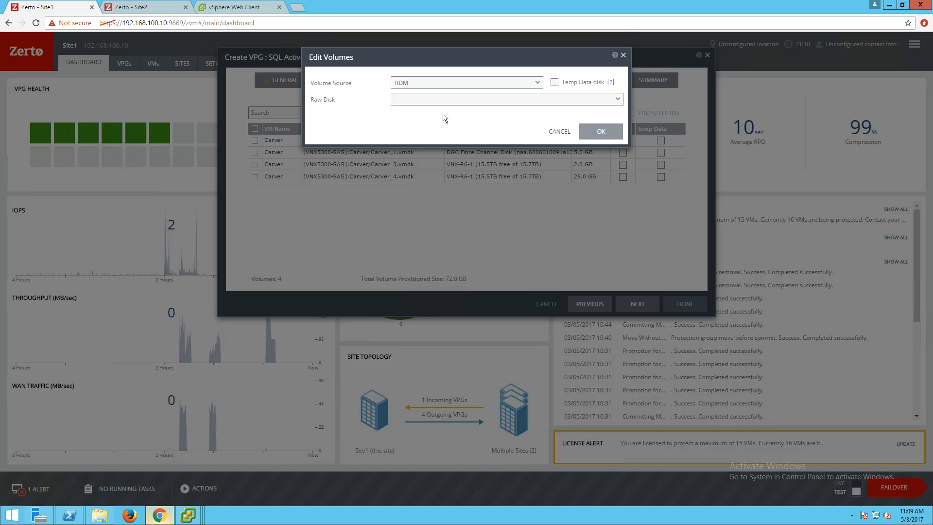
left_click(440, 99)
left_click(418, 178)
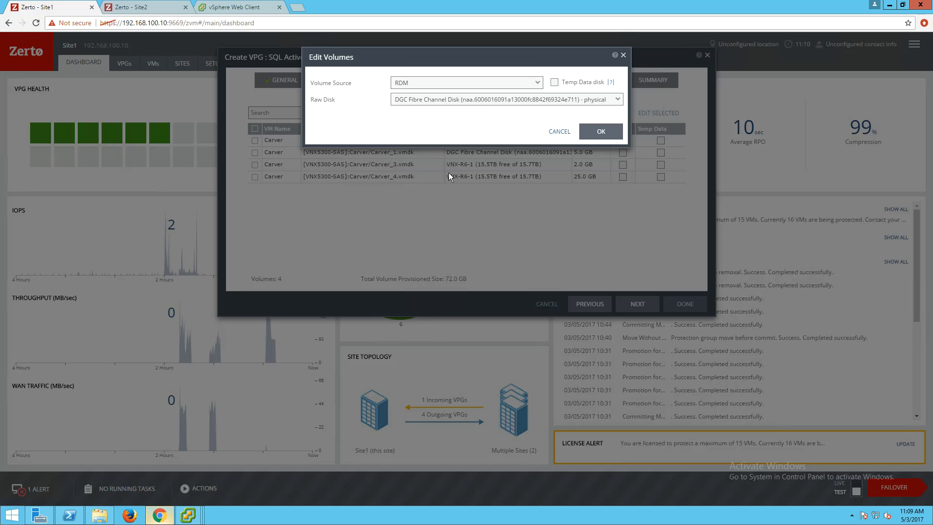
left_click(599, 131)
left_click(566, 177)
left_click(479, 100)
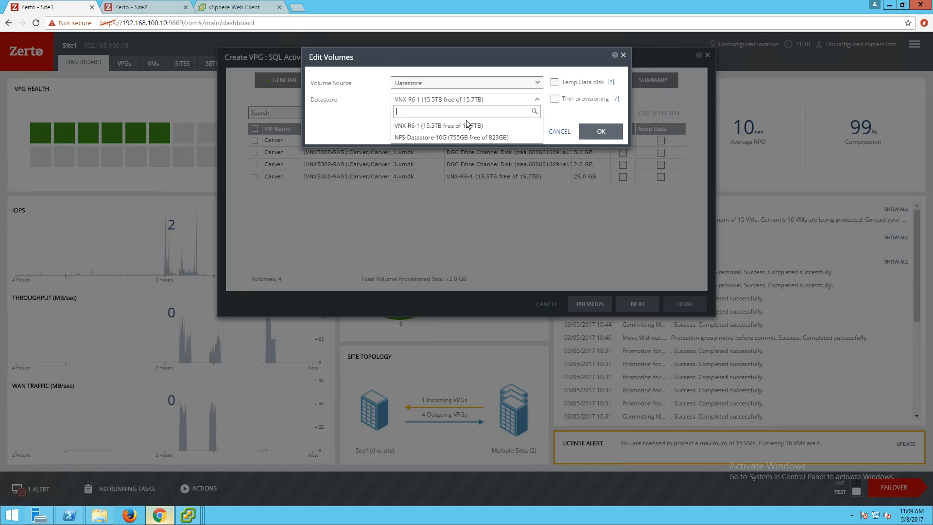
left_click(427, 85)
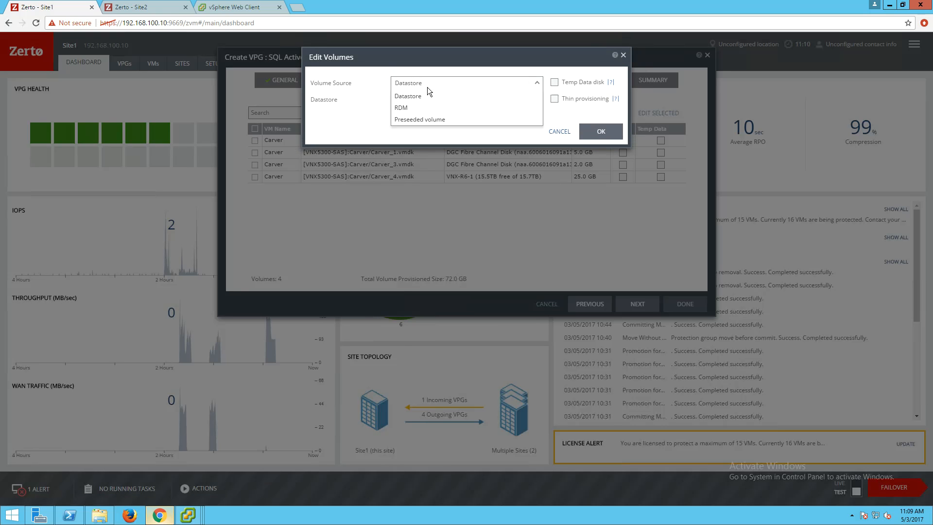
left_click(414, 108)
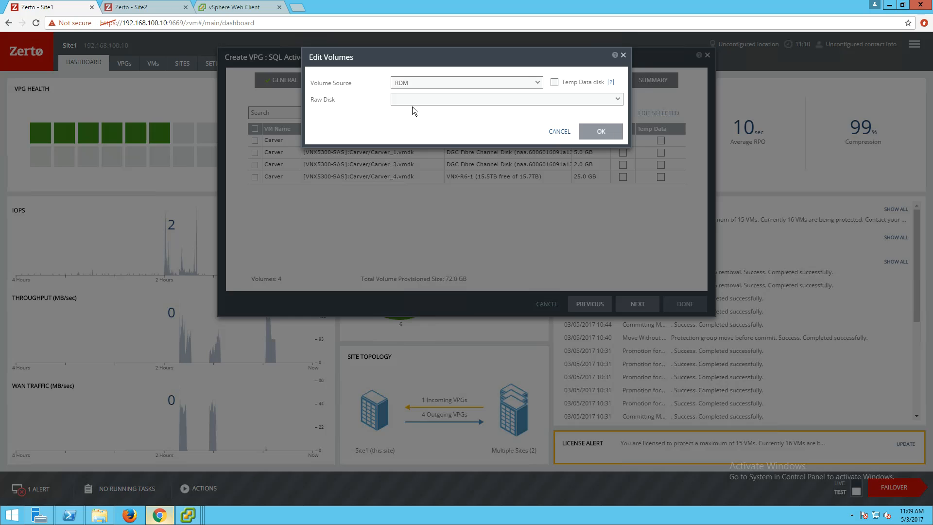
left_click(444, 100)
left_click(438, 157)
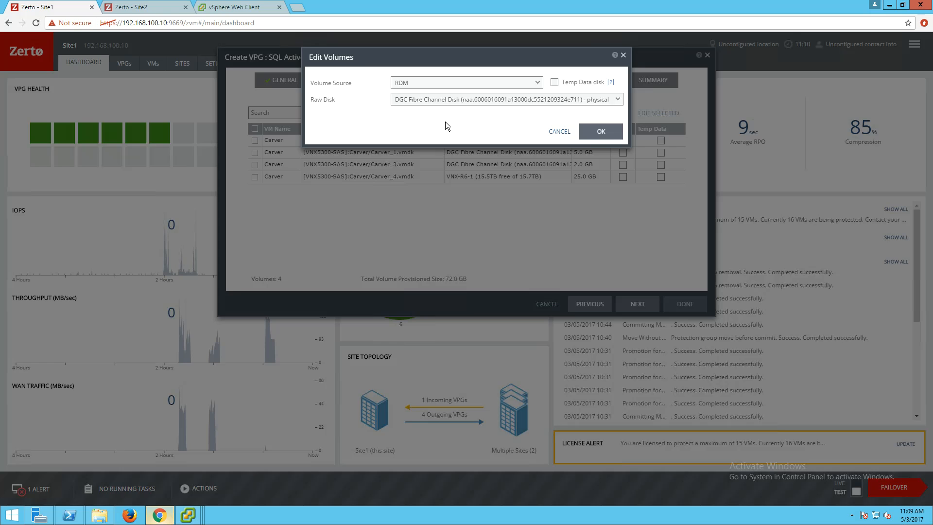
left_click(593, 136)
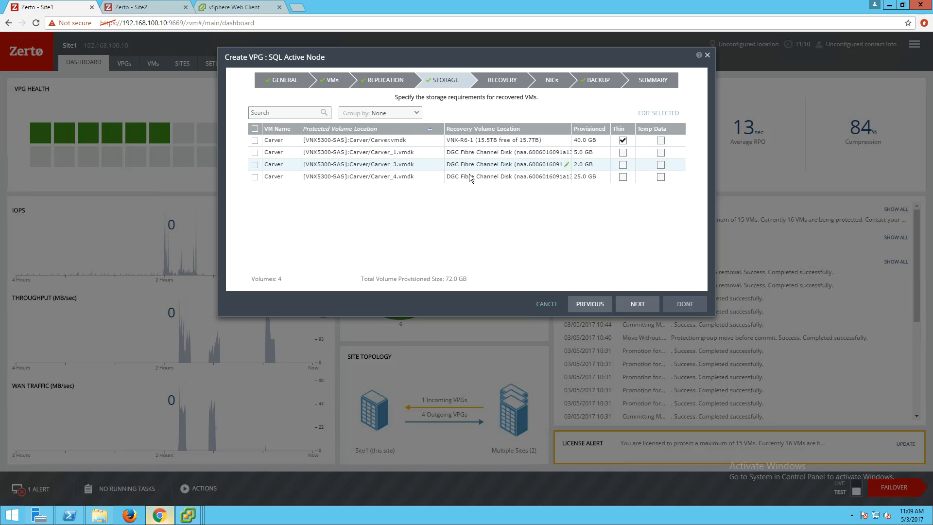
left_click(636, 305)
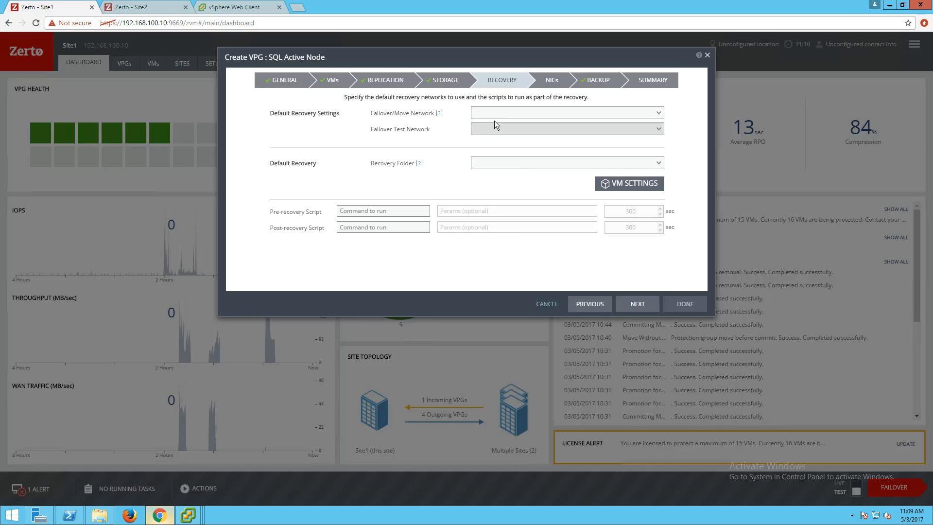
Step: Set the failover/move network to Site2-Production, the test network to Site2-TestBubble and the recovery folder to /, and continue to the NIC settings
left_click(493, 112)
left_click(496, 140)
left_click(505, 130)
left_click(496, 167)
left_click(494, 164)
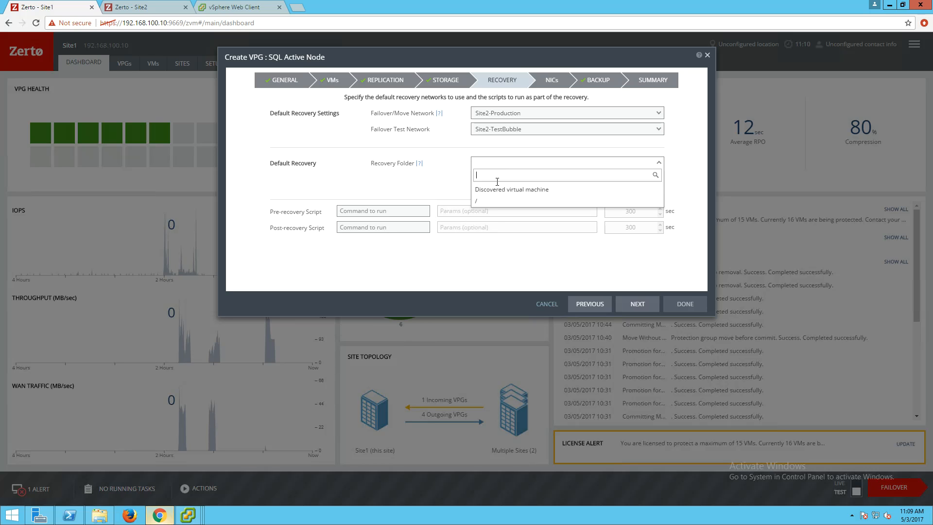
left_click(493, 200)
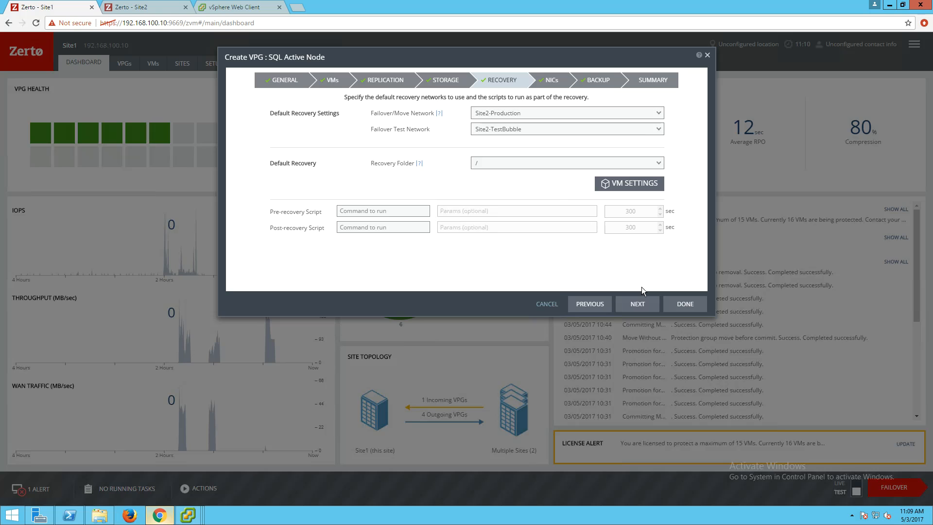
left_click(637, 304)
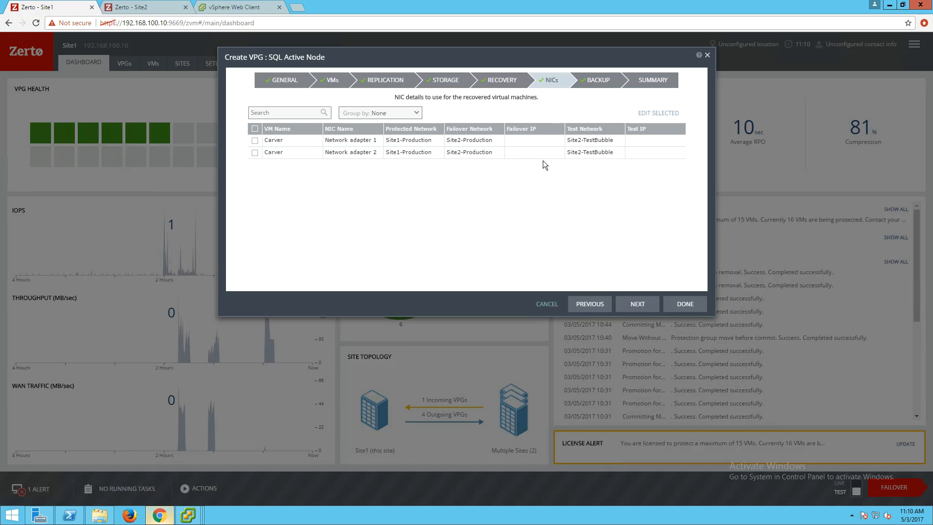
Step: Keep the NIC and backup settings as they are, proceed to the summary and create the SQL Active Node VPG
left_click(644, 305)
left_click(641, 304)
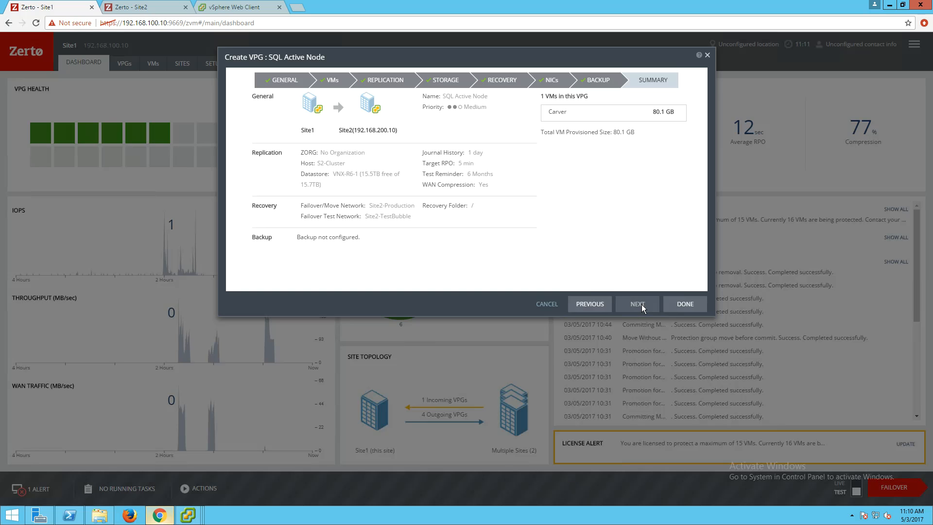
left_click(686, 304)
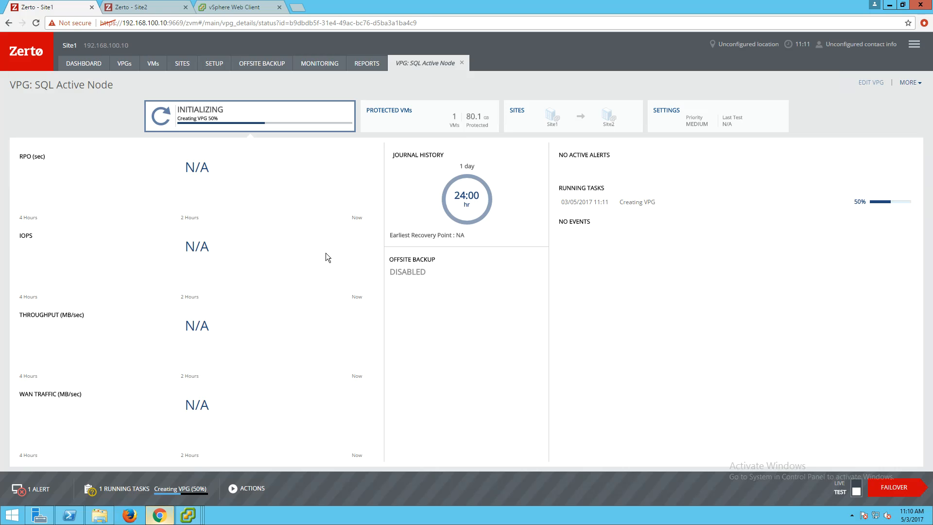
Step: Switch to the Carver VM console, rerun the SELECT-Latest.sql query in SQL Server Management Studio, and return to the Zerto page
mouse_move(188, 515)
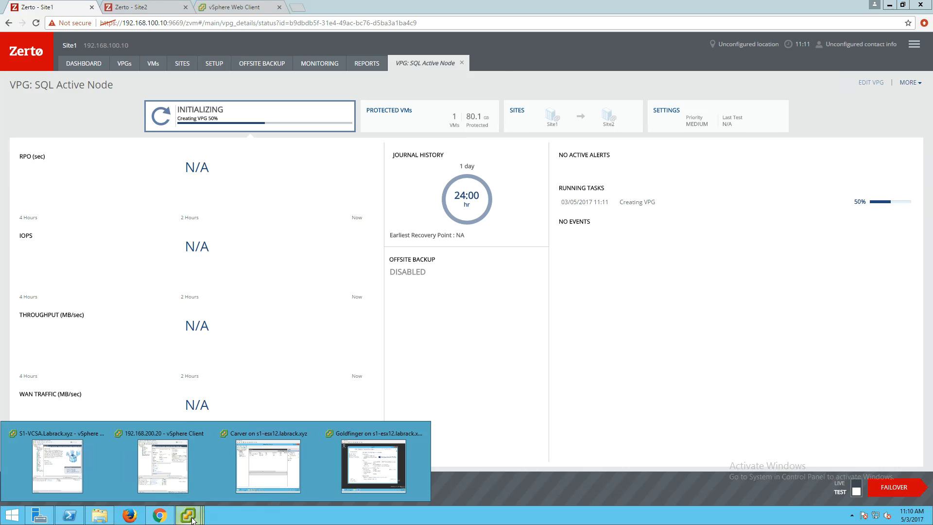
left_click(272, 466)
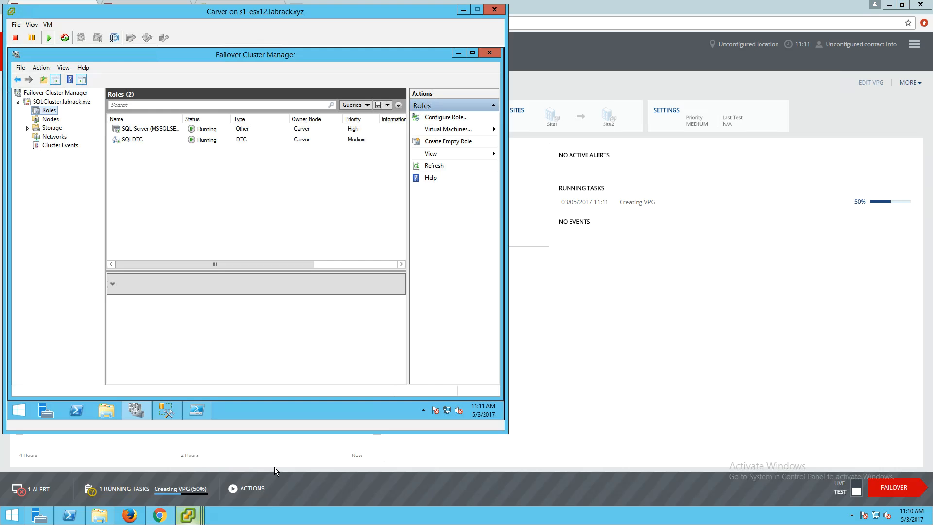
left_click(166, 411)
left_click(145, 88)
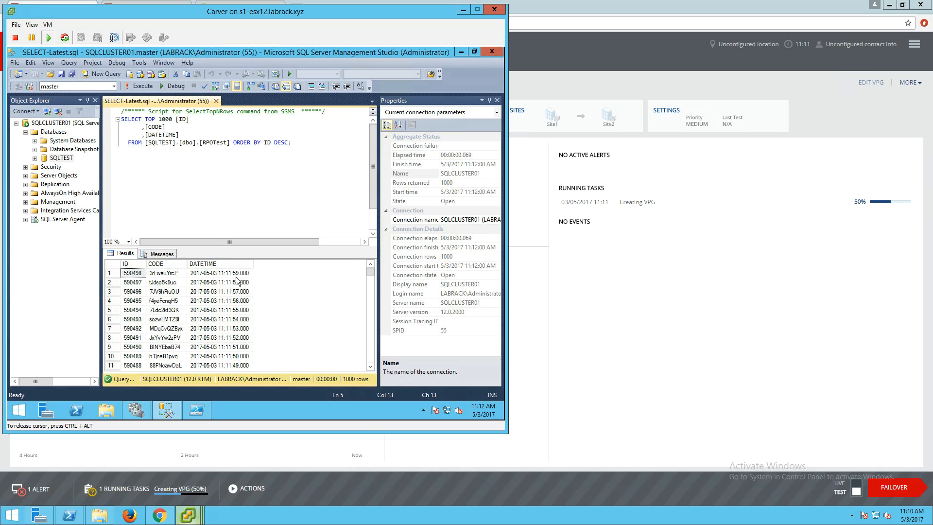
left_click(139, 86)
left_click(139, 86)
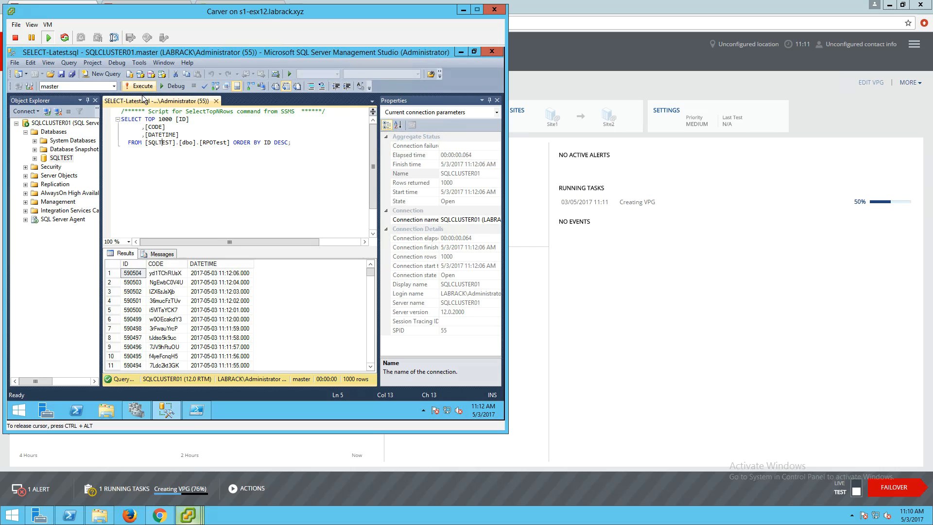
left_click(543, 48)
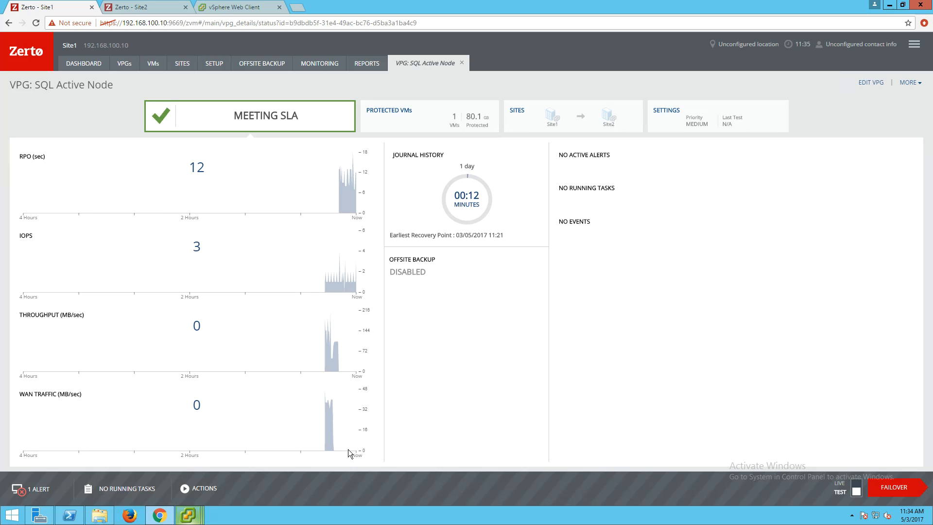
Step: Bring up the Carver and Goldfinger VM consoles and unlock the Carver session with the account password
mouse_move(347, 450)
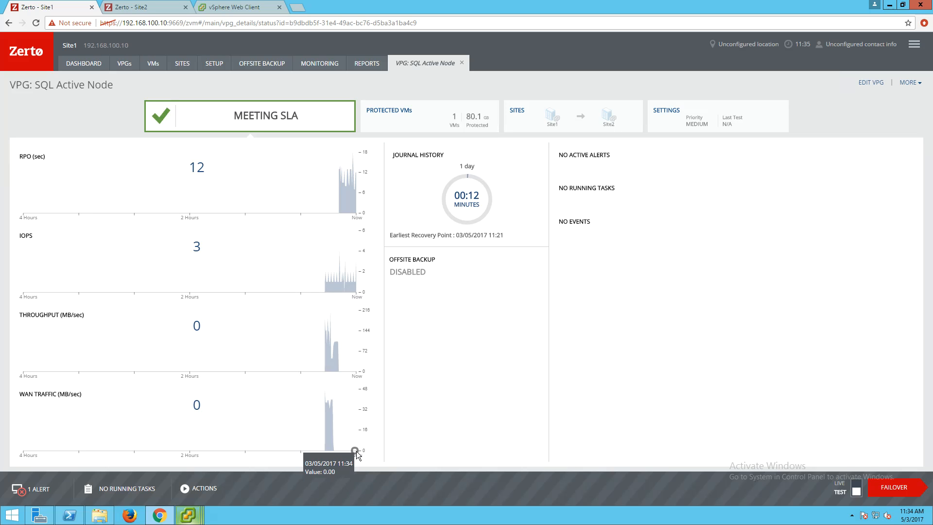
mouse_move(350, 372)
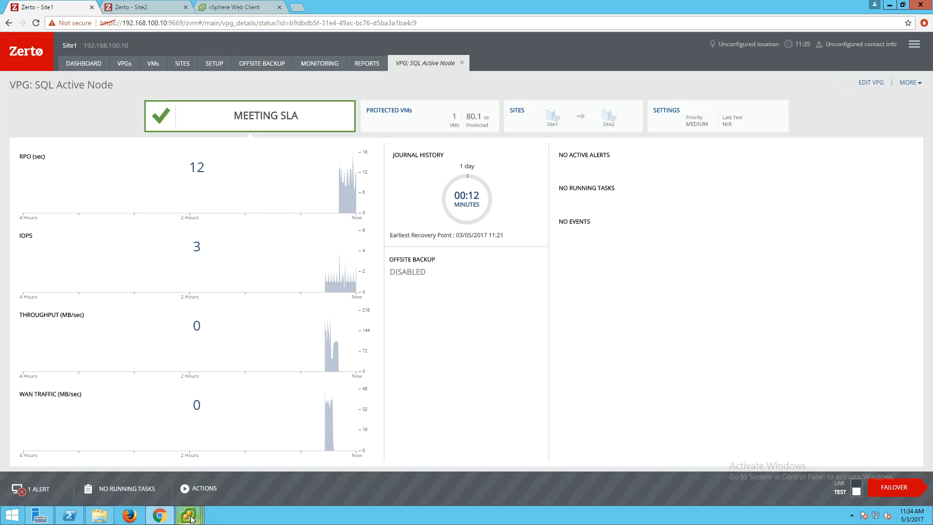
mouse_move(191, 518)
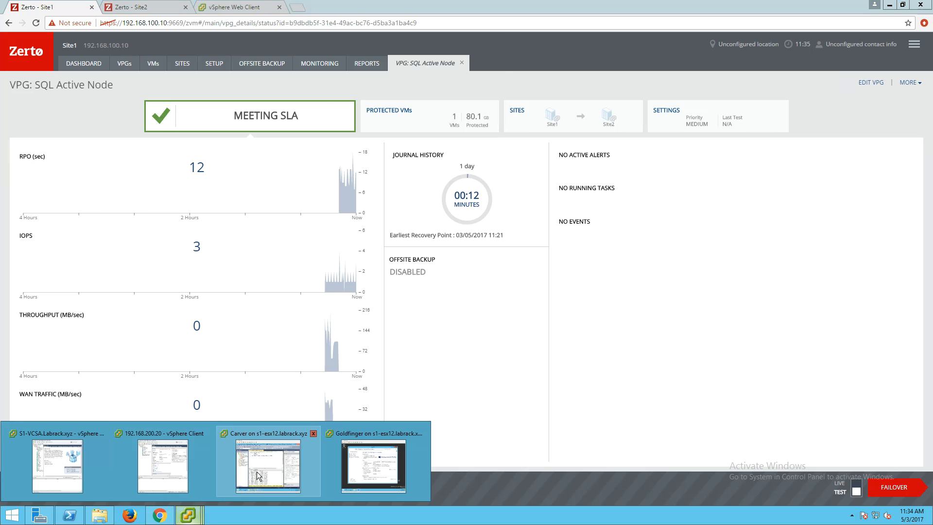
mouse_move(253, 481)
left_click(358, 468)
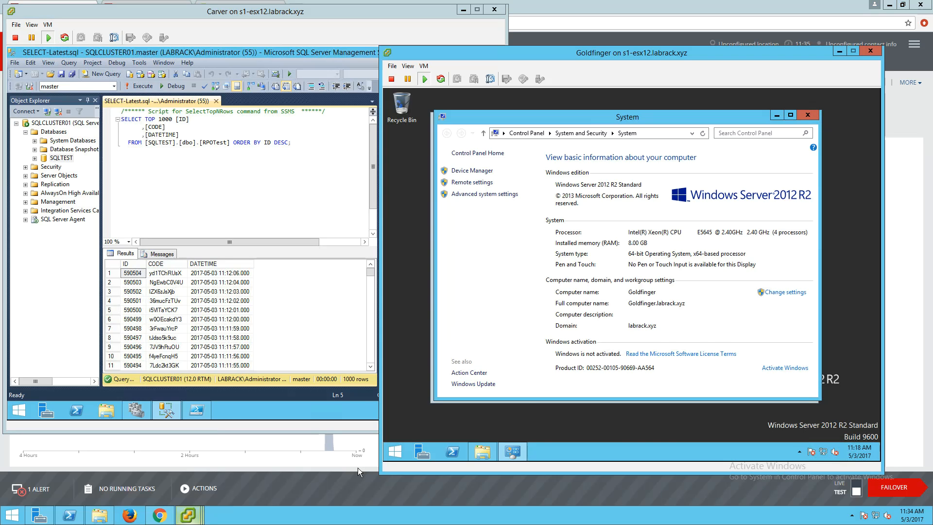
left_click(299, 111)
left_click(48, 25)
mouse_move(64, 42)
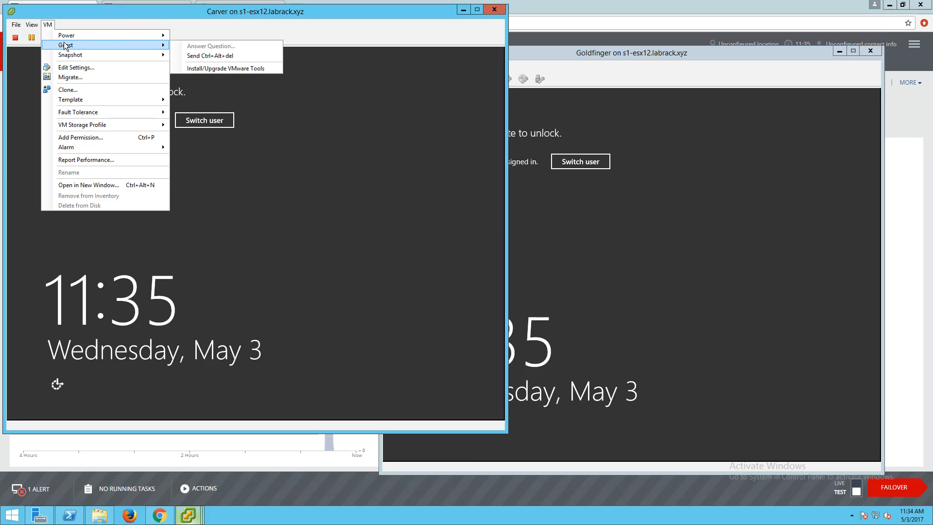
left_click(199, 54)
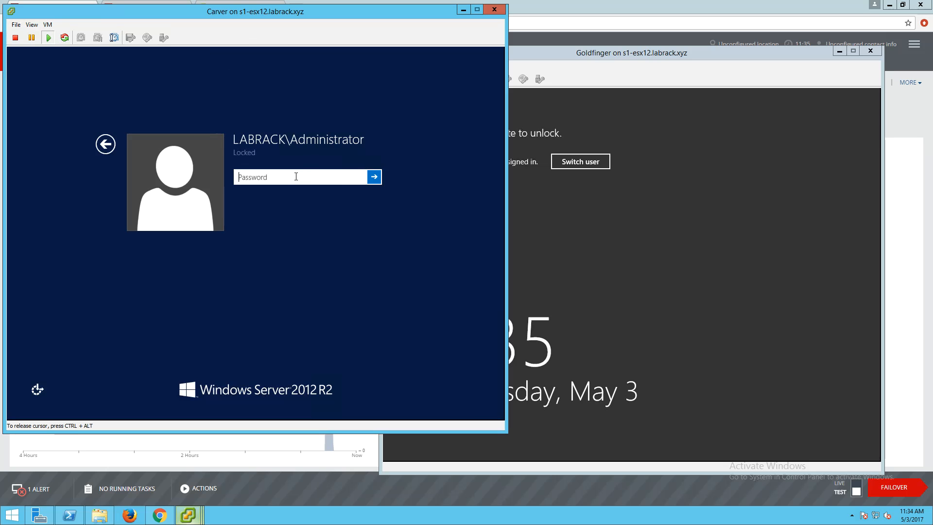
type("••••••••••••")
key("Return")
Step: Unlock the Goldfinger VM session by sending Ctrl+Alt+Del to the guest and entering the account password
left_click(555, 77)
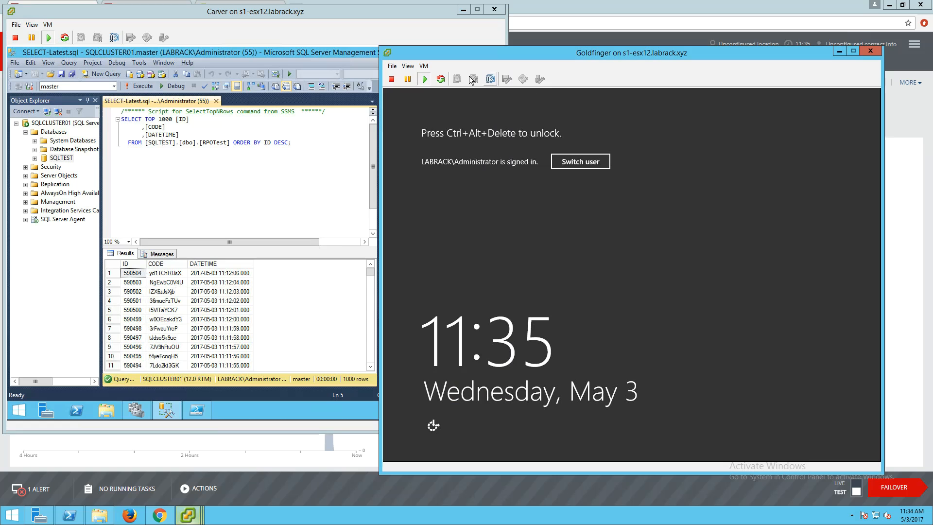
left_click(427, 71)
mouse_move(439, 83)
left_click(585, 95)
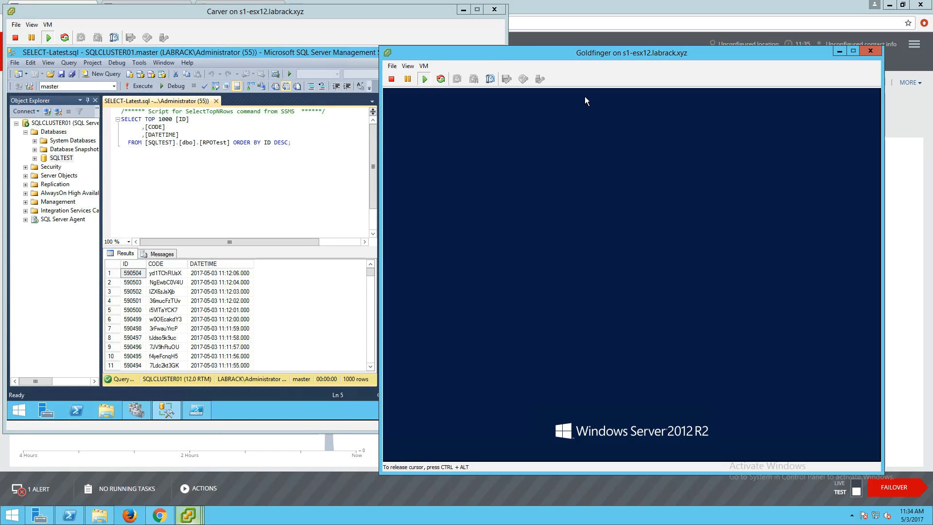
type("••••••••••••")
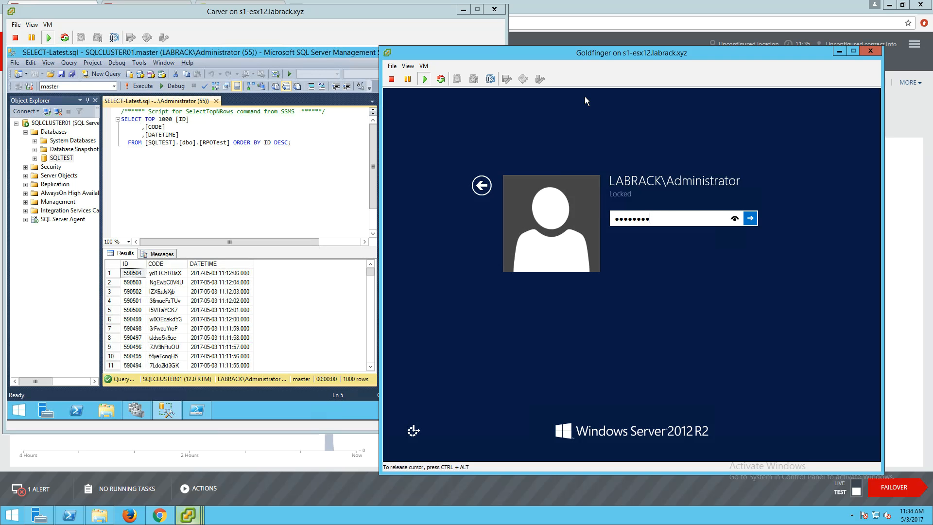
type("•")
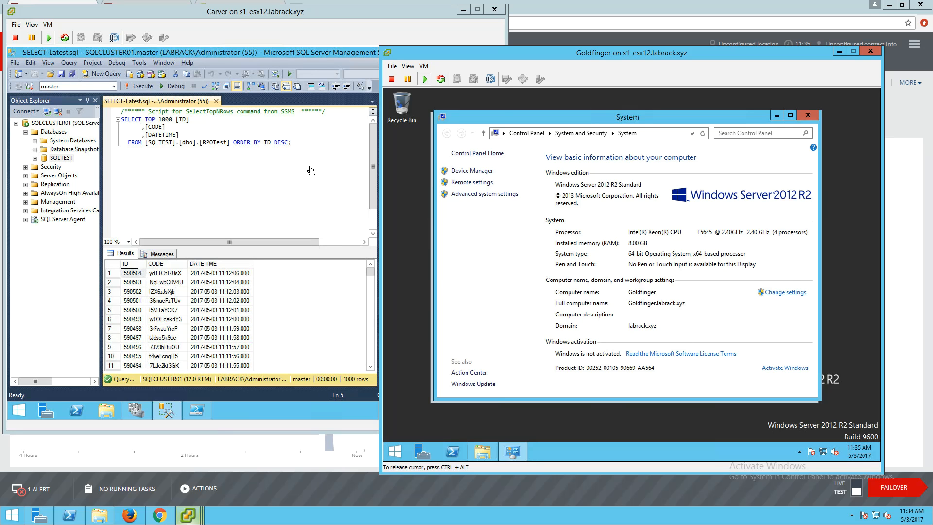
Step: Check the owner node of the cluster roles in Failover Cluster Manager on Carver, and return to the Zerto page
left_click(232, 13)
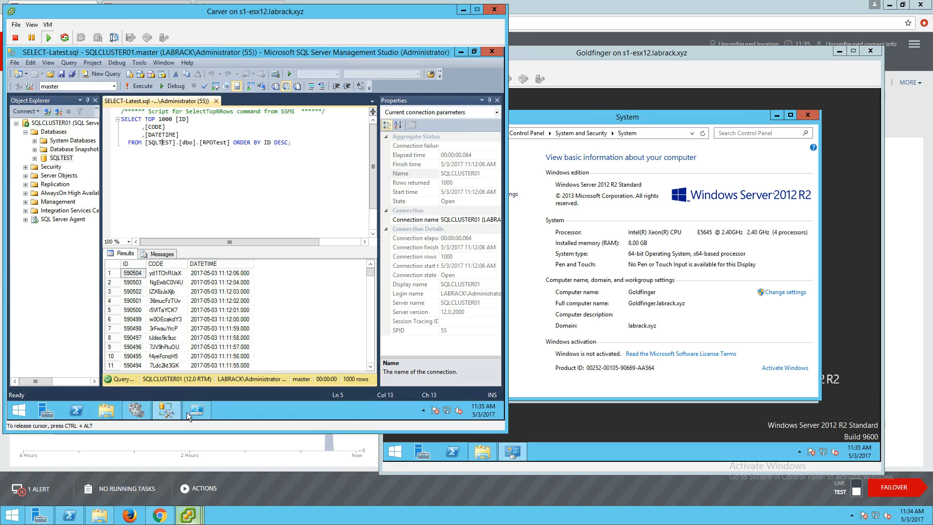
left_click(136, 411)
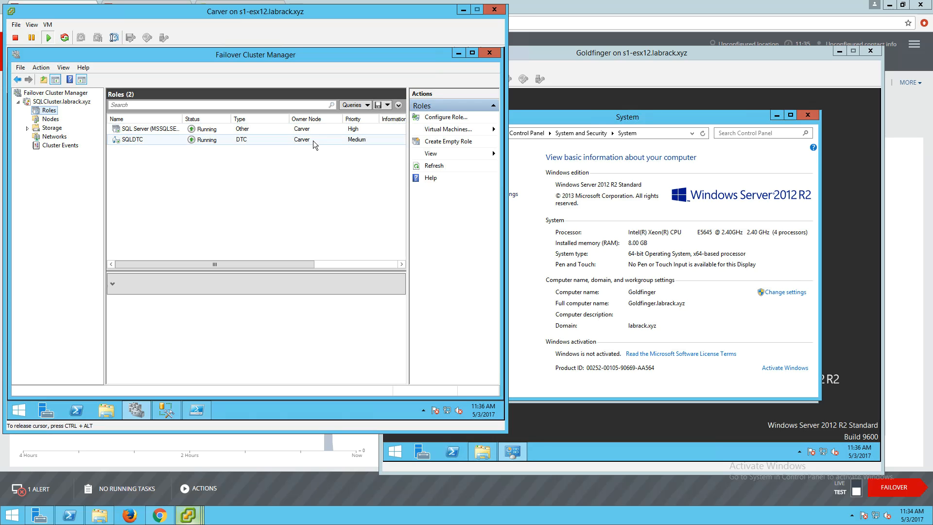
left_click(292, 500)
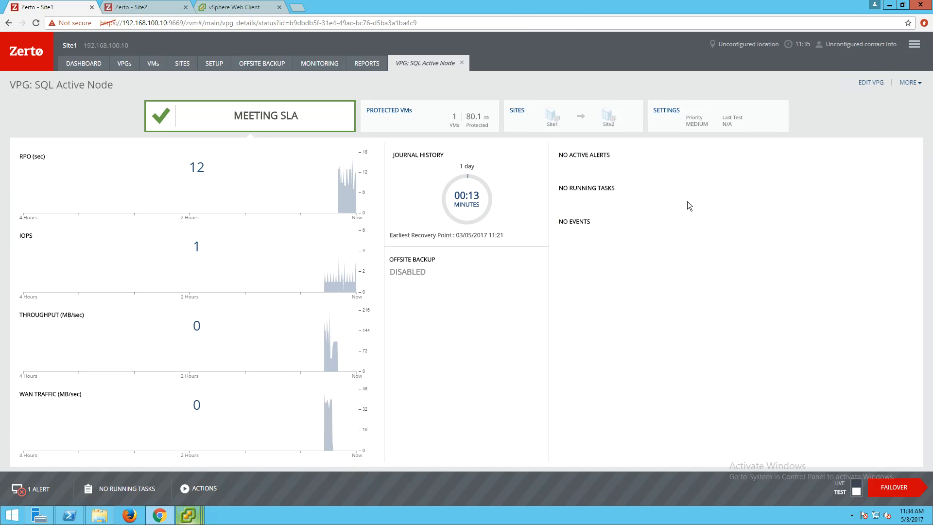
left_click(904, 86)
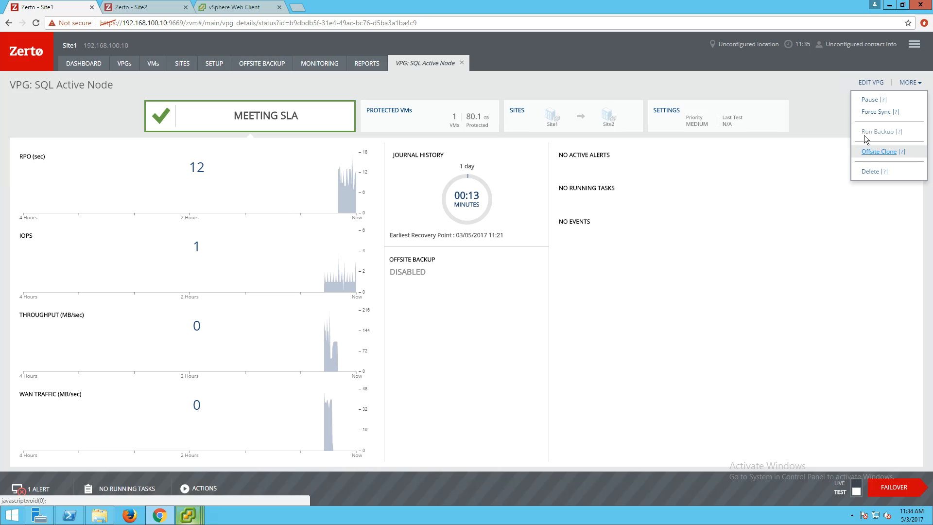
left_click(794, 160)
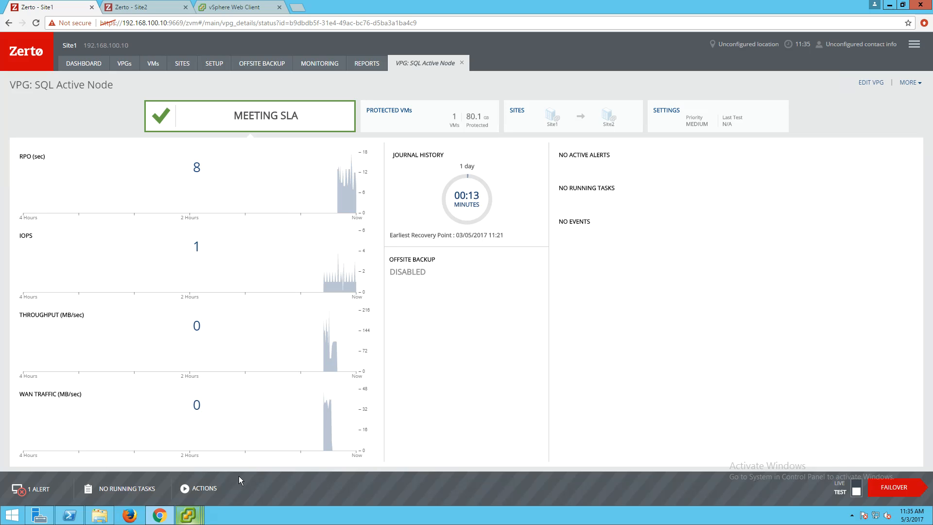
Step: Bring up the Carver and Goldfinger VM consoles over the Zerto page
left_click(190, 515)
left_click(261, 469)
left_click(189, 515)
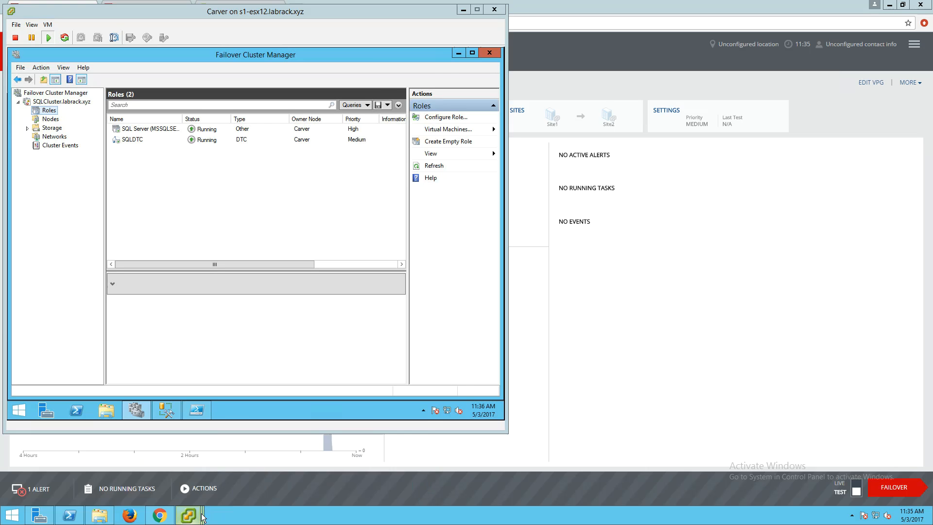
left_click(375, 459)
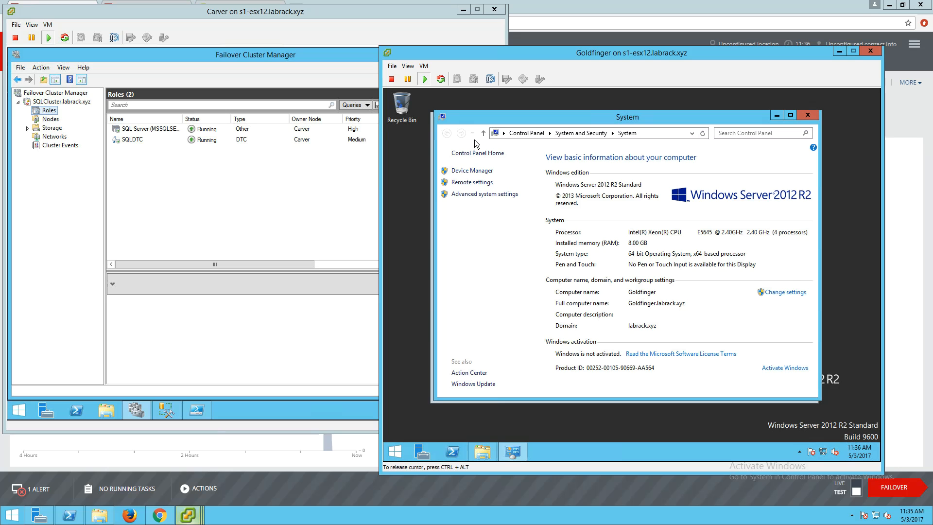
Step: Shut down the Windows guest on Goldfinger, choosing a shutdown reason, and close its VM console
left_click(395, 451)
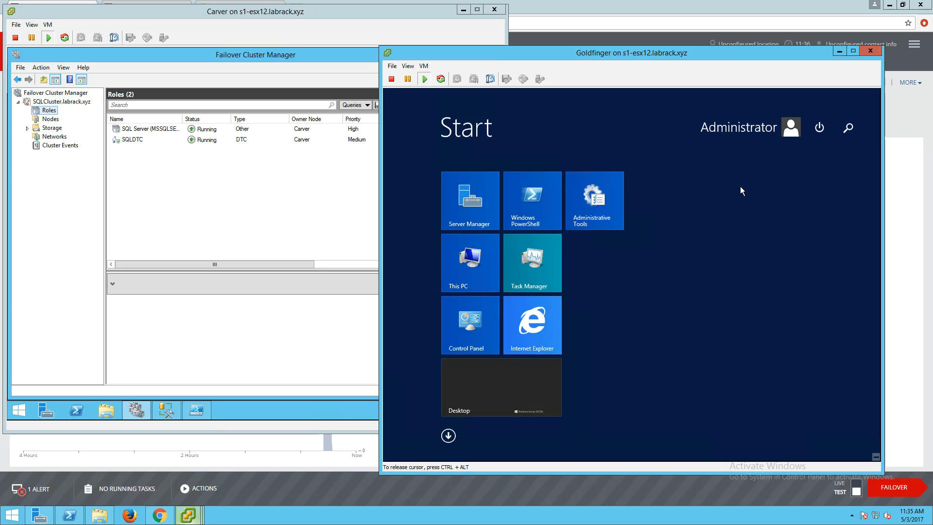
left_click(819, 128)
left_click(809, 173)
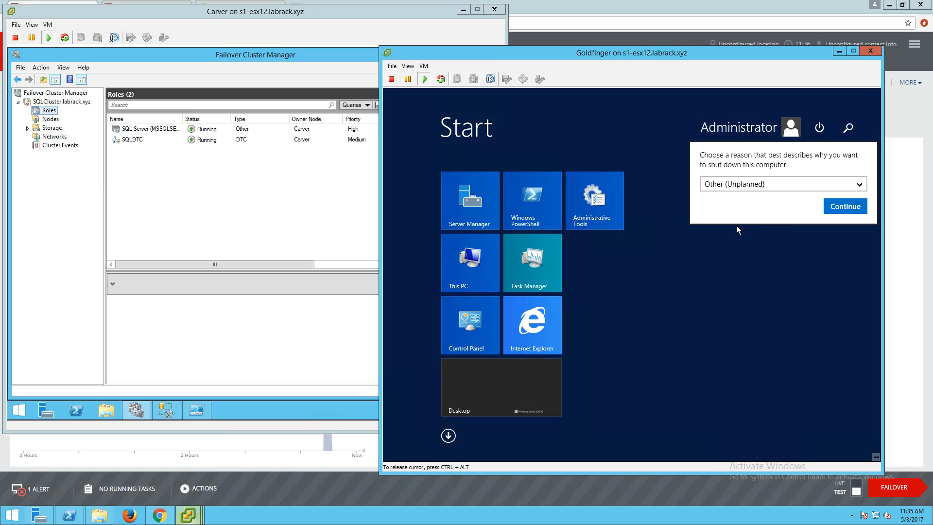
left_click(804, 187)
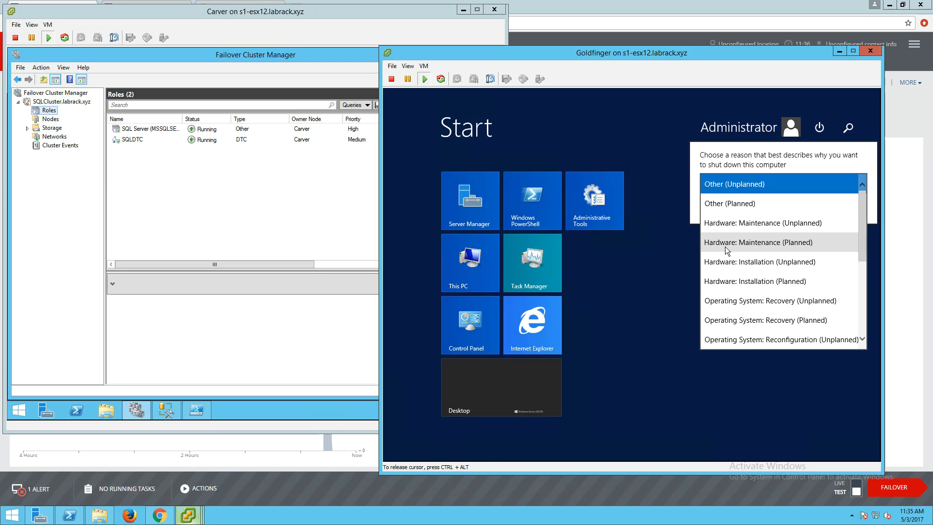
left_click(733, 264)
left_click(840, 217)
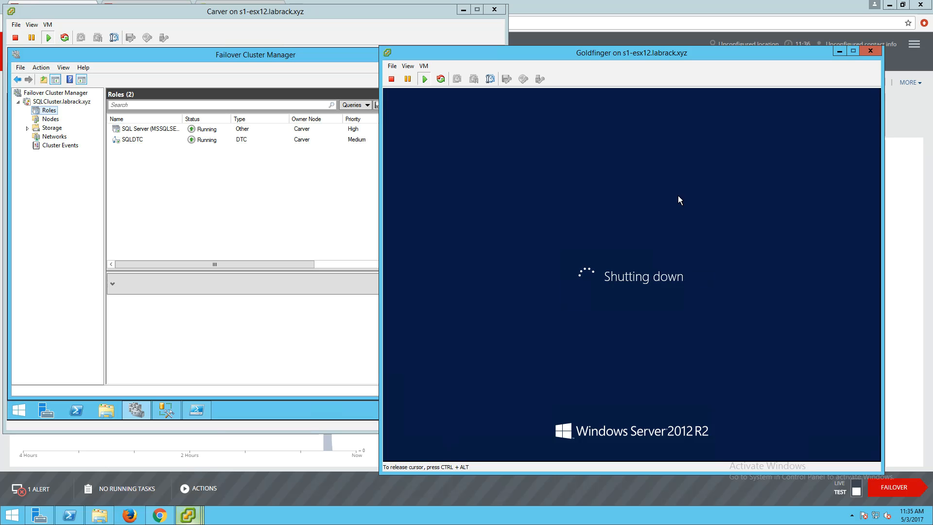
key("ctrl+alt")
left_click(863, 53)
Step: Check the status of the Goldfinger and Carver nodes in Failover Cluster Manager on Carver
left_click(225, 200)
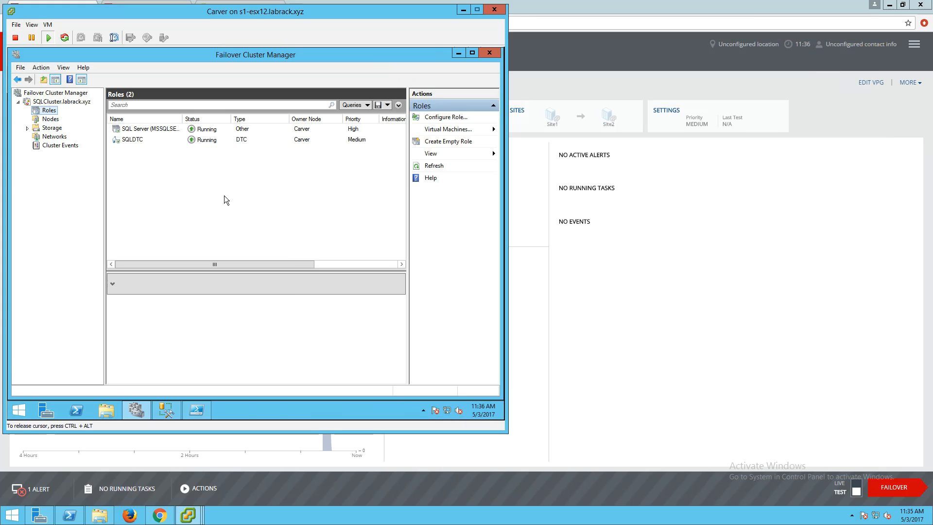
left_click(47, 118)
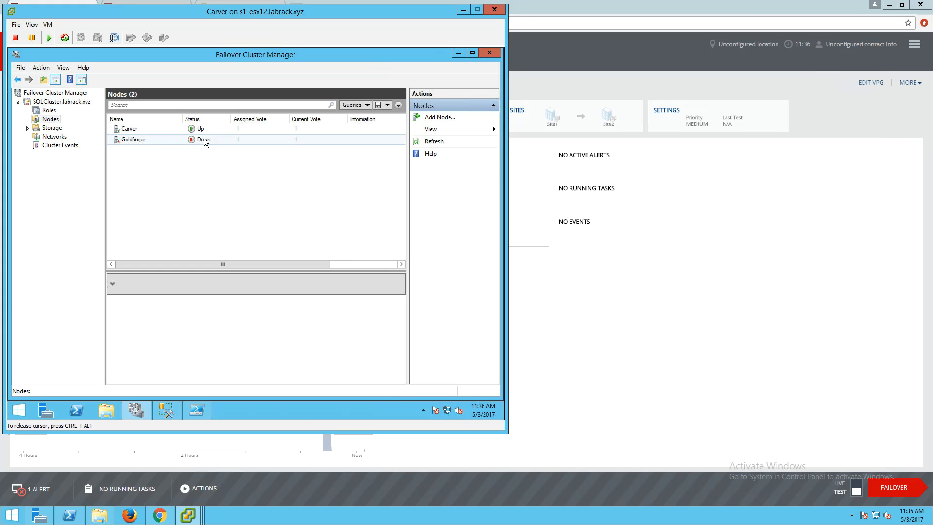
left_click(198, 141)
left_click(149, 130)
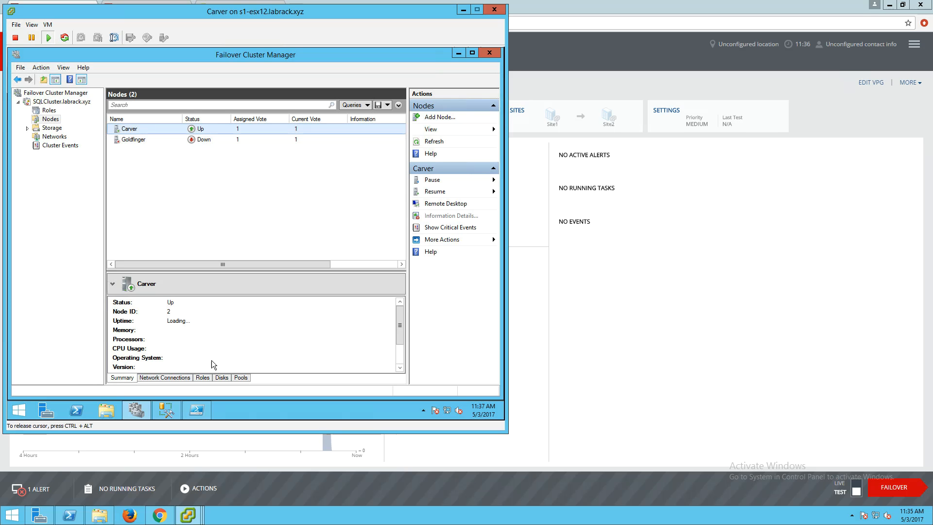
Step: Rerun the SELECT-Latest.sql query in SQL Server Management Studio on Carver and return to the Zerto page
left_click(167, 410)
left_click(138, 85)
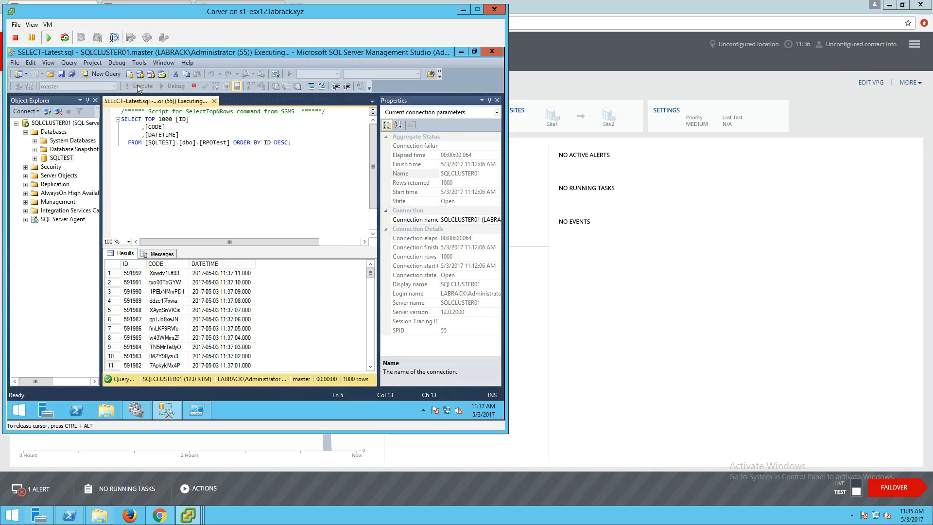
left_click(138, 86)
left_click(137, 86)
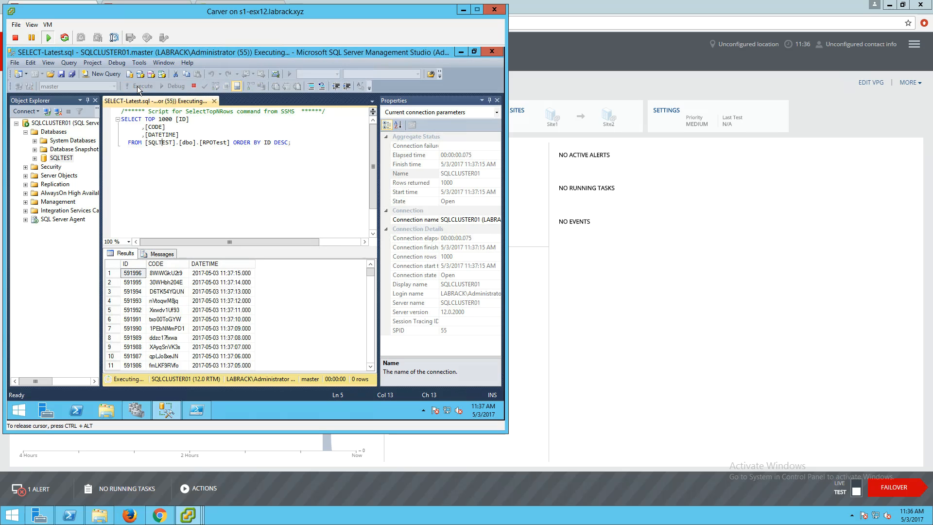
left_click(569, 294)
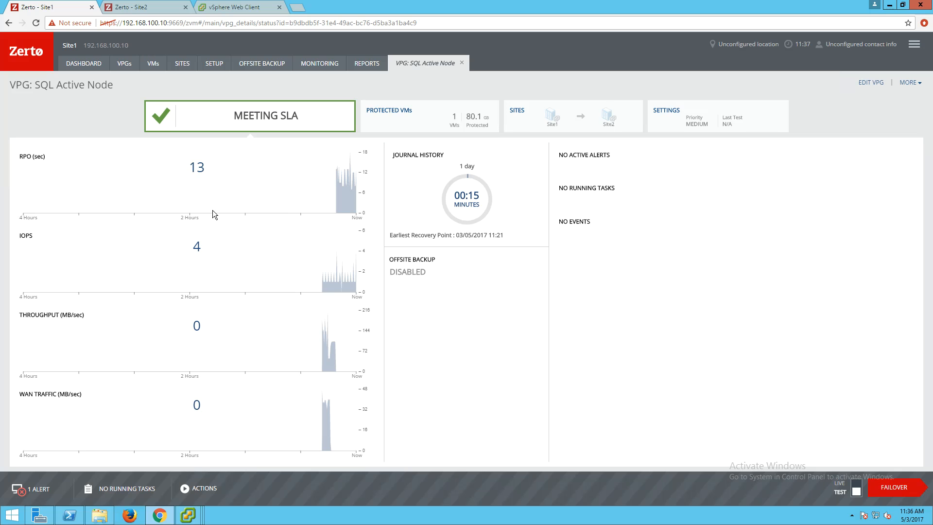
Step: Begin a Move VPG operation for the SQL Active Node VPG and proceed to its execution parameters
left_click(200, 488)
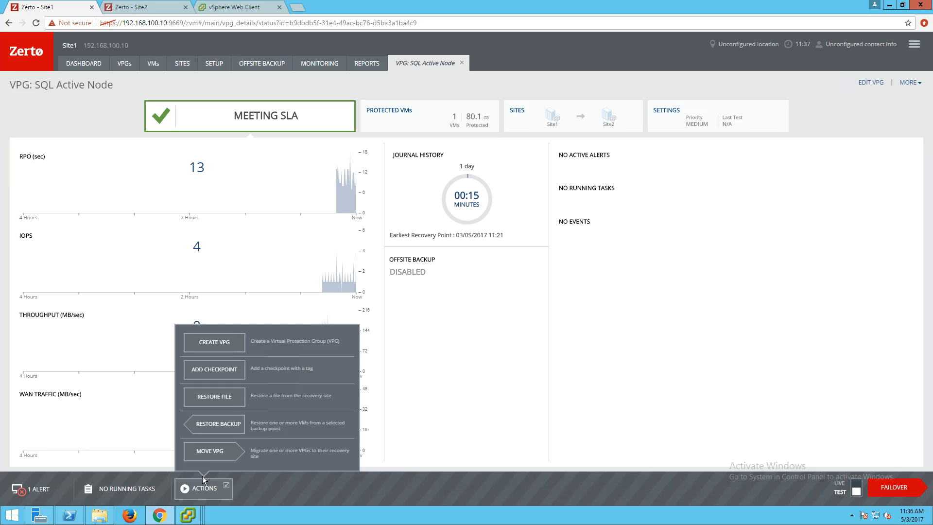
left_click(219, 453)
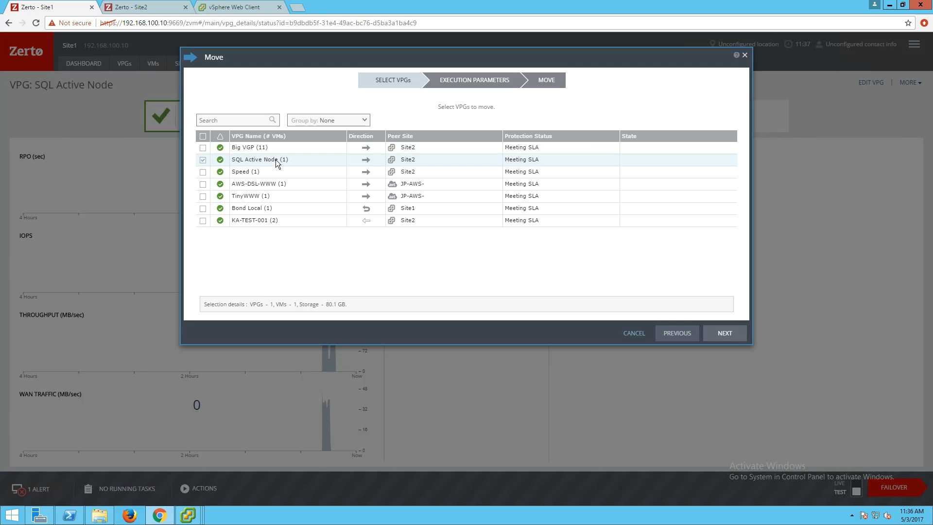
left_click(712, 334)
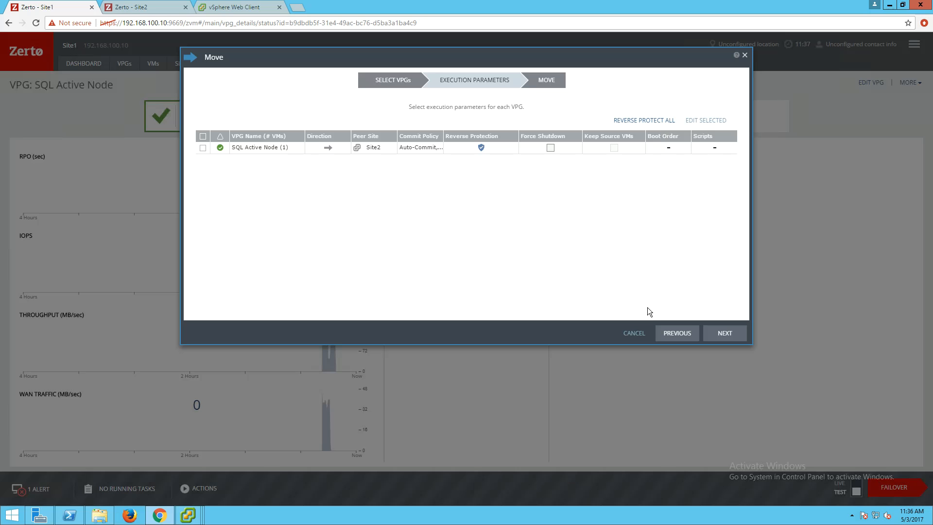
Step: Set the commit policy of the SQL Active Node VPG to None and start the move to Site2
left_click(431, 147)
left_click(439, 154)
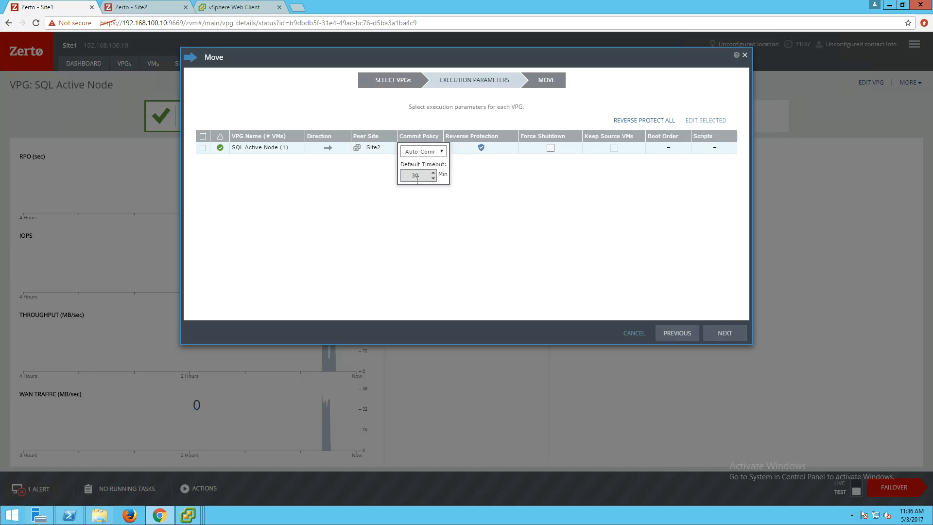
left_click(416, 175)
left_click(438, 152)
left_click(414, 175)
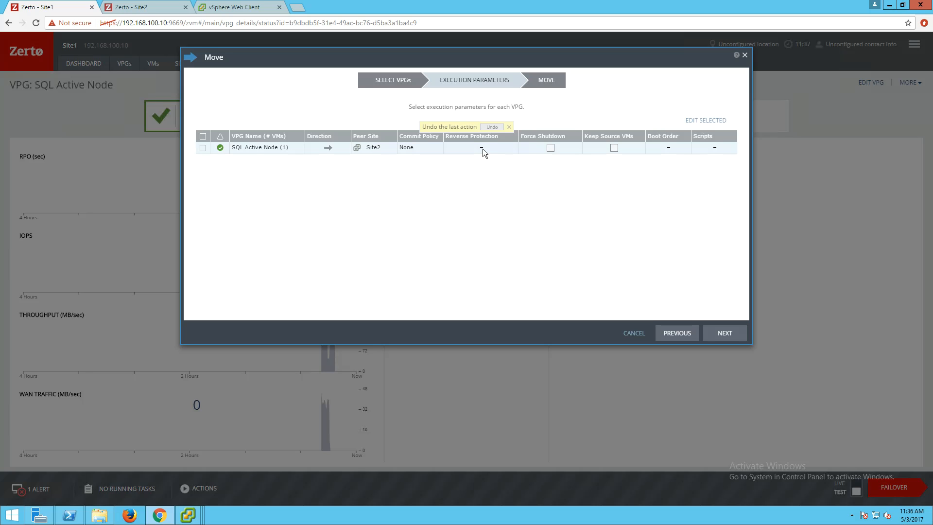
left_click(412, 148)
left_click(420, 153)
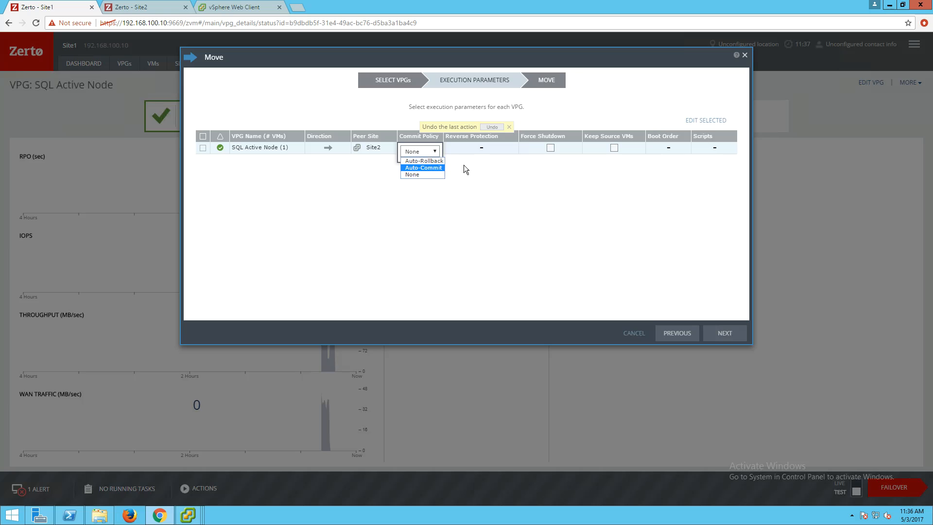
left_click(477, 176)
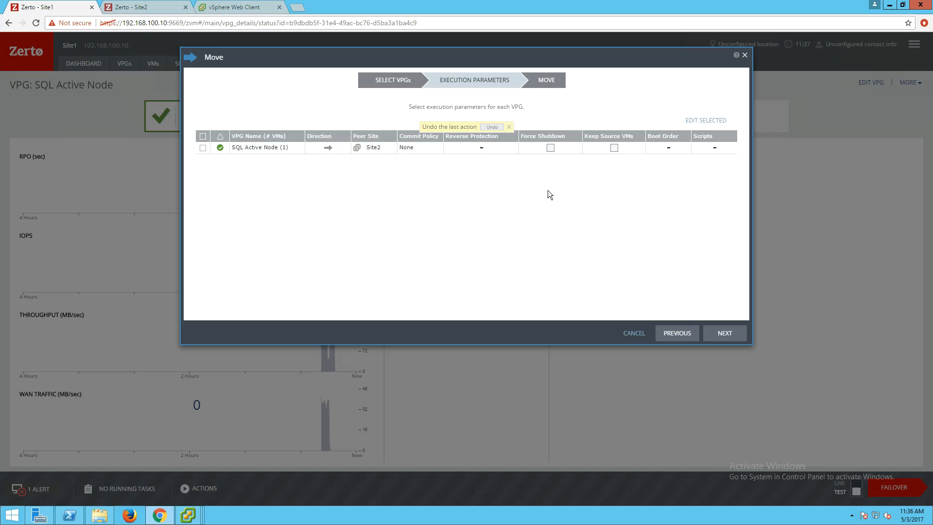
left_click(725, 335)
left_click(468, 305)
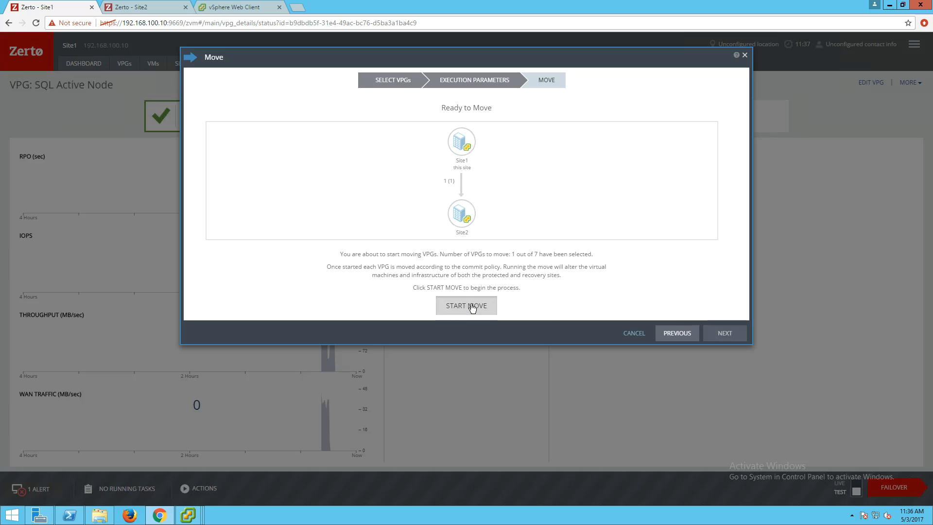
Step: Rerun the SELECT-Latest.sql query in the Site1 Carver console while the move runs, and close the console
mouse_move(187, 515)
left_click(183, 491)
left_click_drag(349, 14, 501, 27)
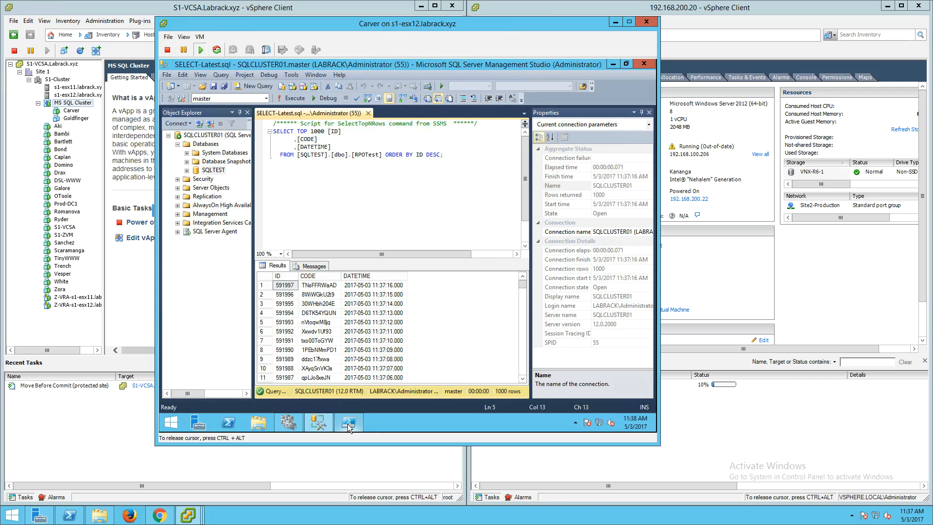
left_click(291, 99)
left_click(291, 98)
left_click(292, 99)
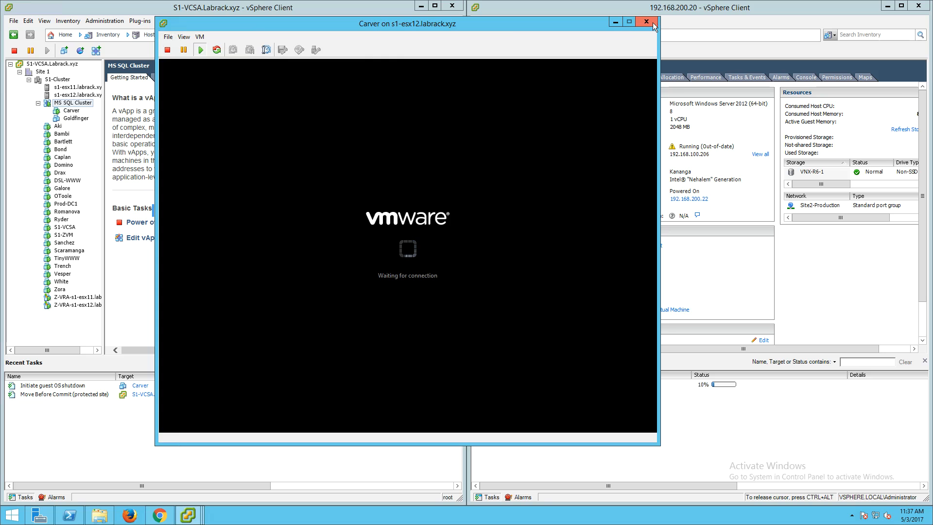
left_click(652, 24)
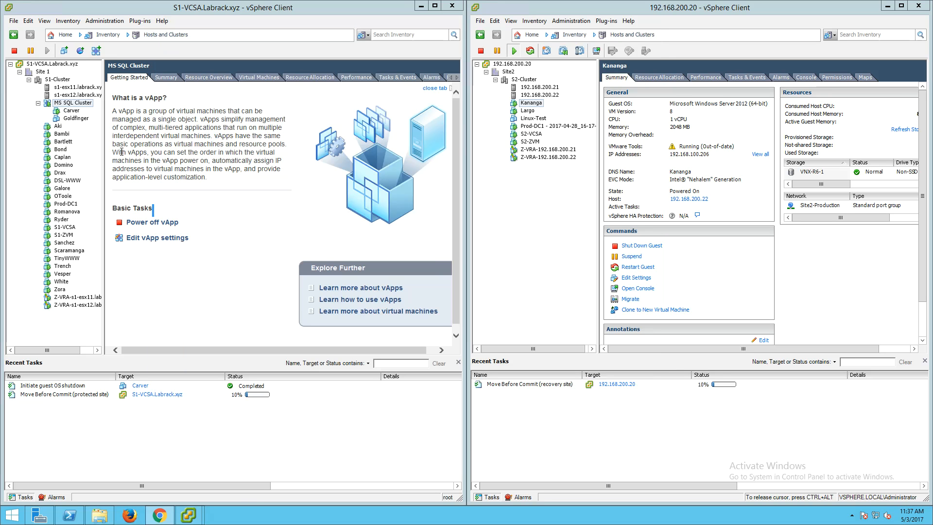
Step: Check the summary of the Carver VM at Site1 and of the recovered Carver VM at Site2, including VMware Tools status
left_click(71, 111)
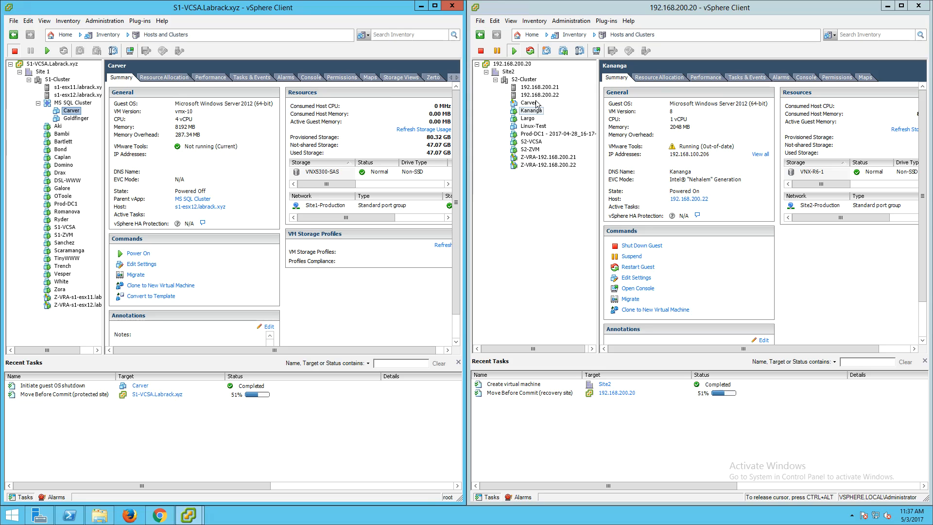
left_click(534, 102)
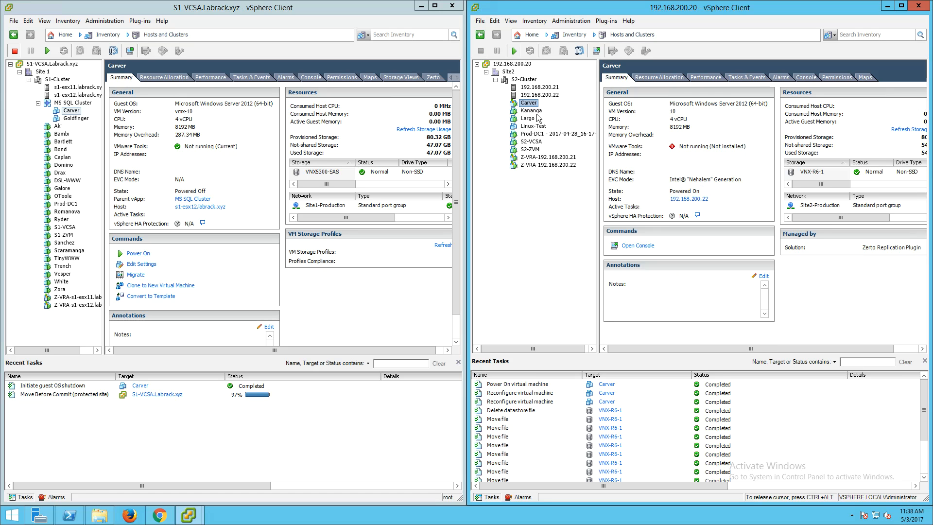
right_click(531, 104)
key("Escape")
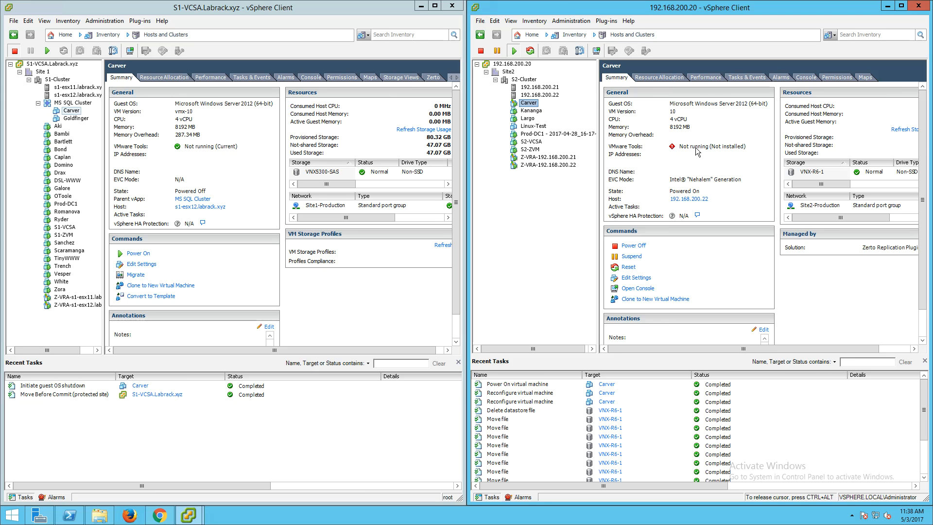
mouse_move(697, 151)
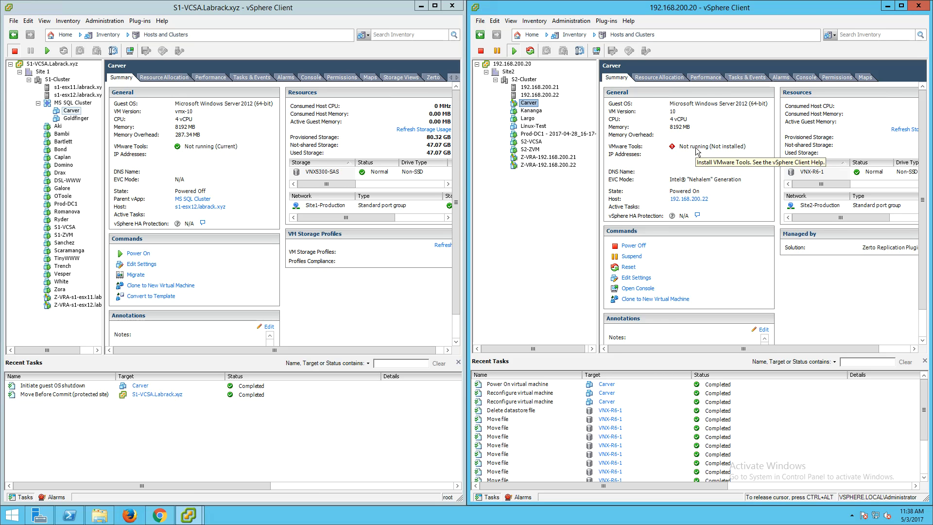
Step: Open the console of the recovered Carver VM at Site2 and sign in with the account password after sending Ctrl+Alt+Del
right_click(529, 104)
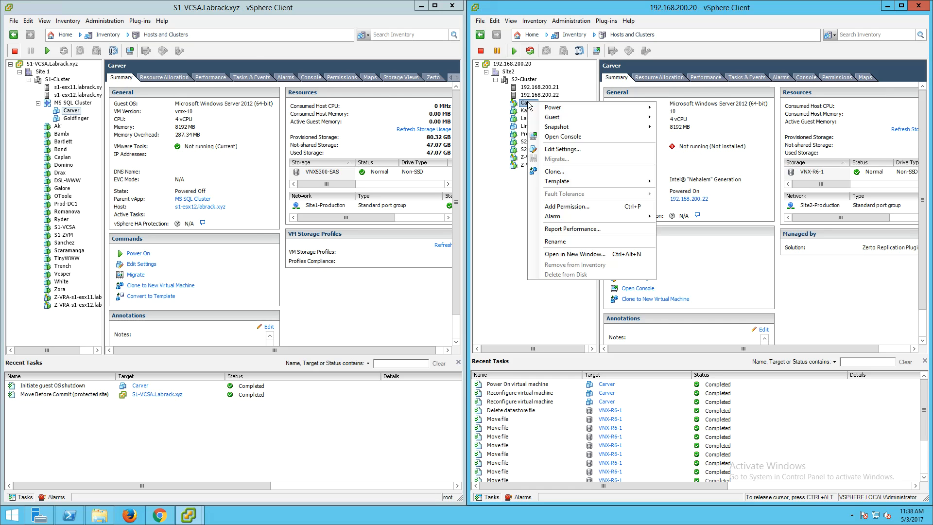
left_click(552, 138)
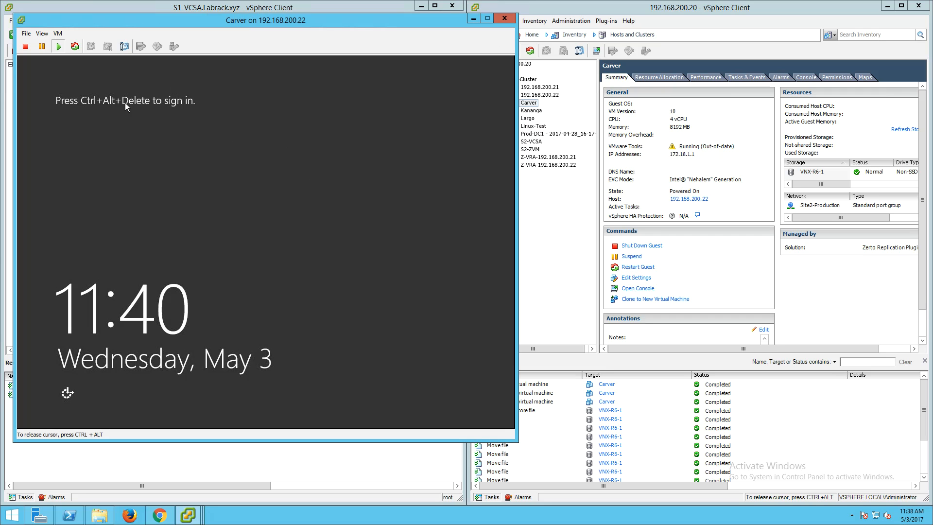
left_click(58, 33)
mouse_move(156, 54)
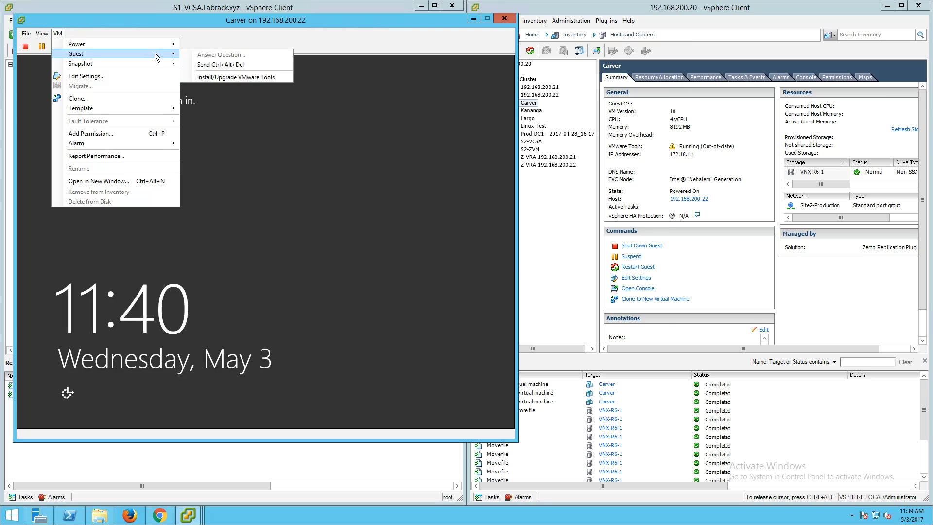
left_click(214, 71)
left_click(508, 303)
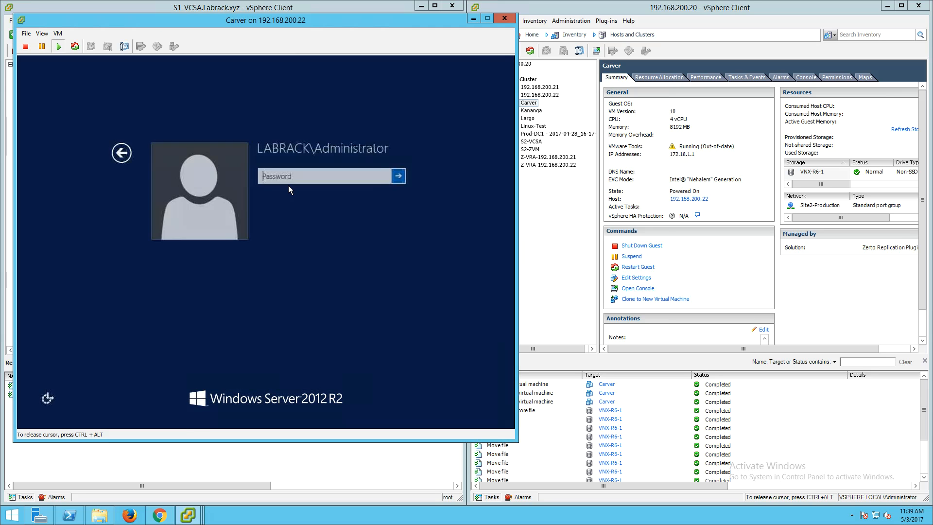
type("••••••••••••")
key("Return")
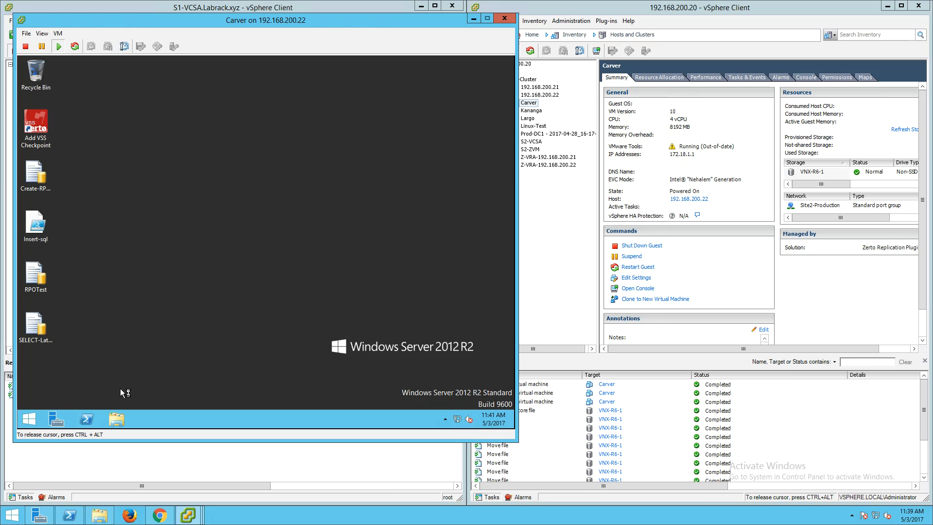
Step: Ping dc1 from a command prompt on the recovered Carver VM and close the prompt
left_click(30, 418)
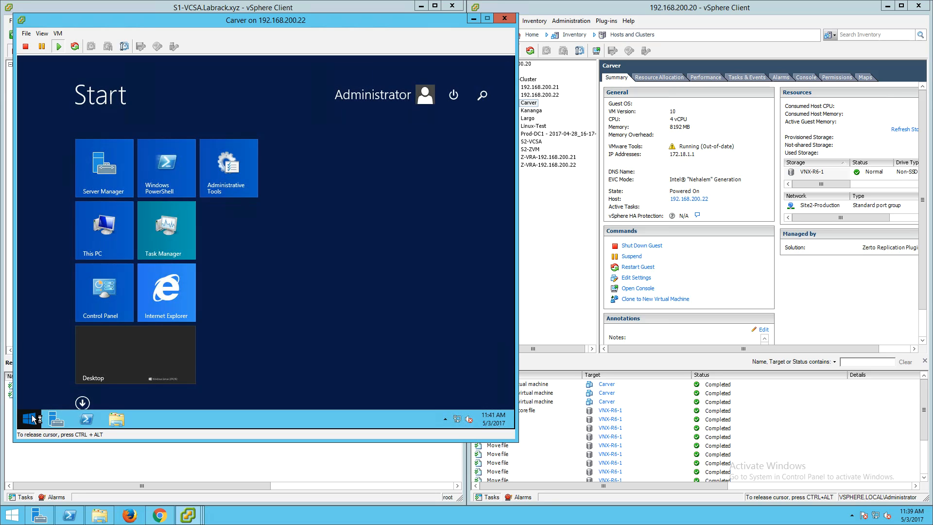
type("cmd")
key("Return")
type("ping dc1")
key("Return")
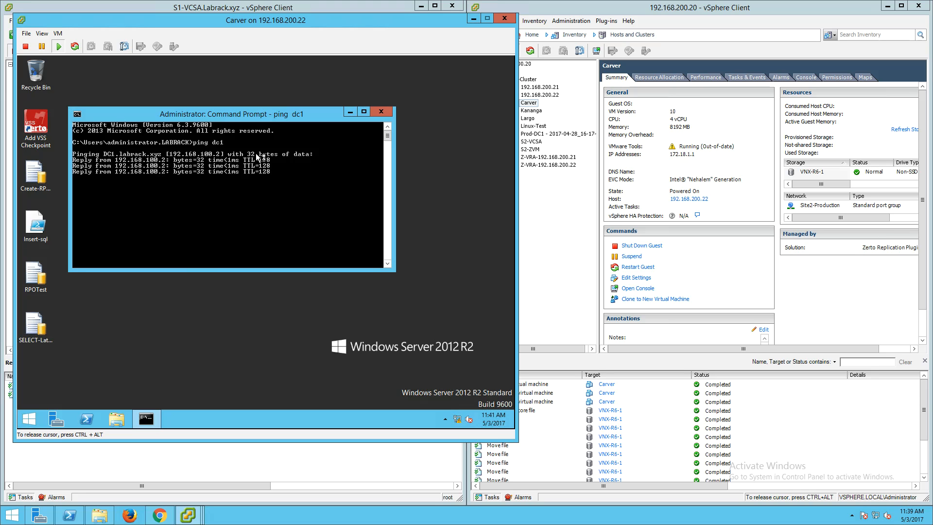
left_click(380, 112)
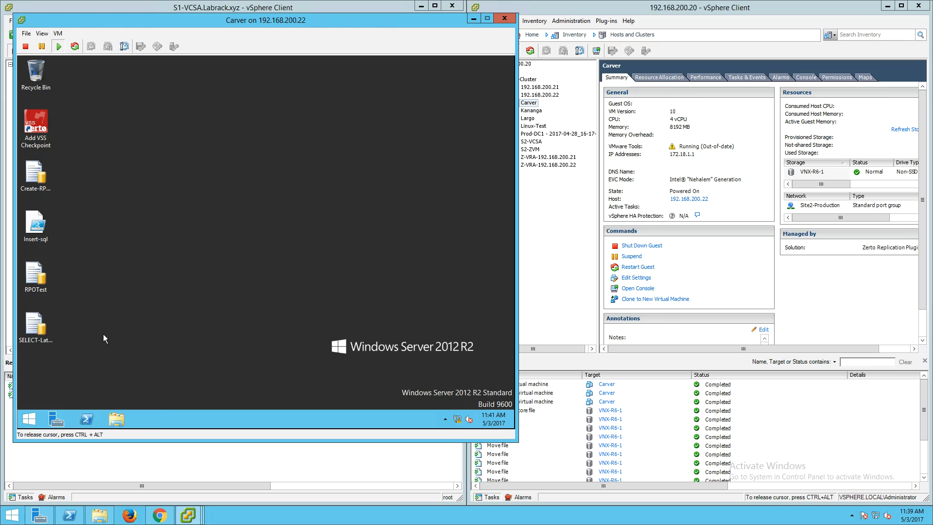
Step: Open the Insert-sql script for editing on the recovered Carver VM and launch Failover Cluster Manager
right_click(35, 230)
left_click(66, 257)
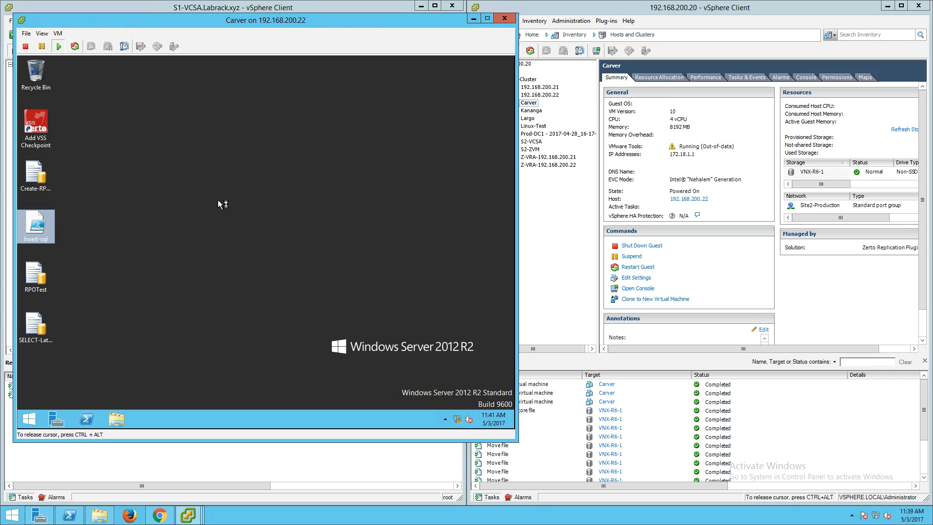
left_click(31, 419)
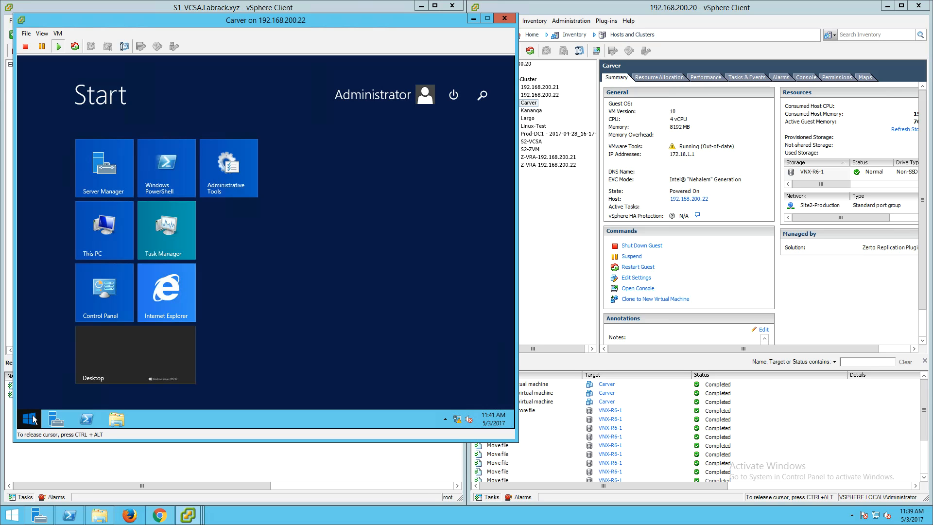
type("failover")
key("Return")
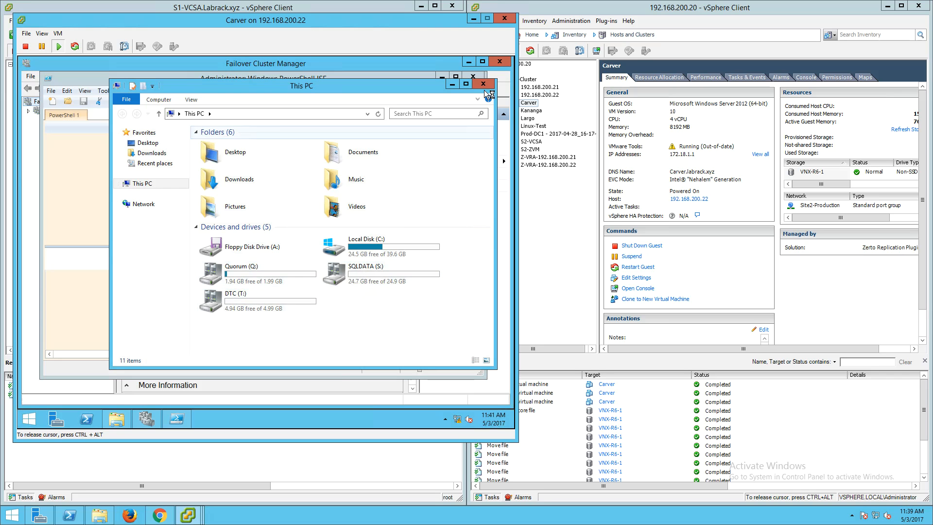
Step: Clear the windows covering Failover Cluster Manager and check the roles of SQLCluster.labrack.xyz
left_click(483, 85)
left_click(359, 274)
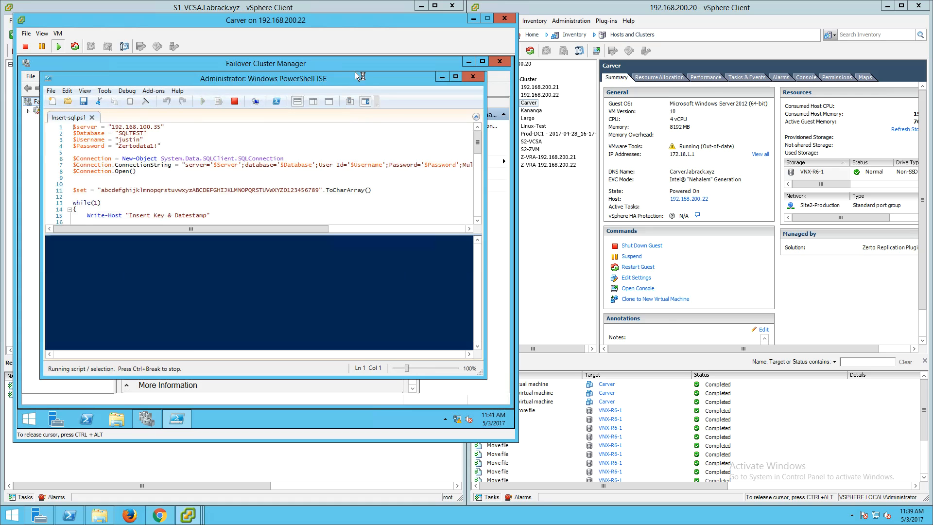
left_click(472, 78)
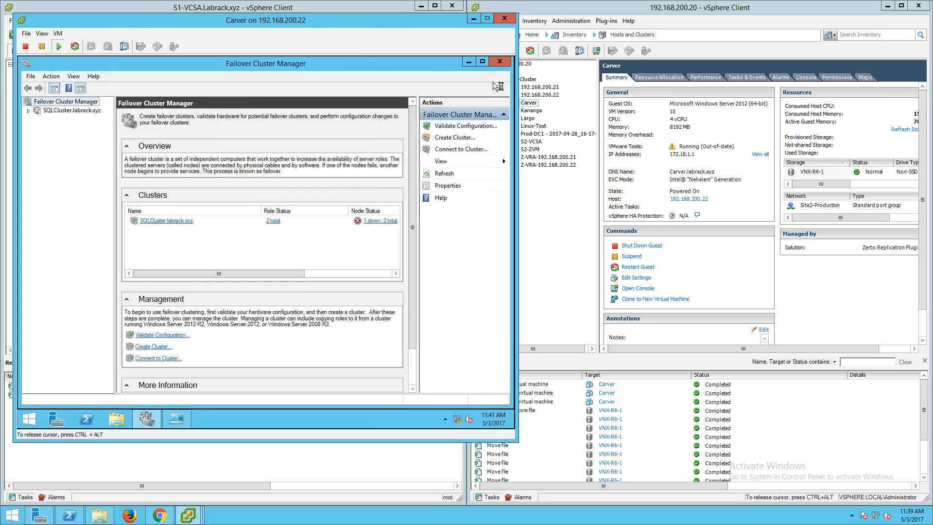
left_click(28, 111)
left_click(59, 119)
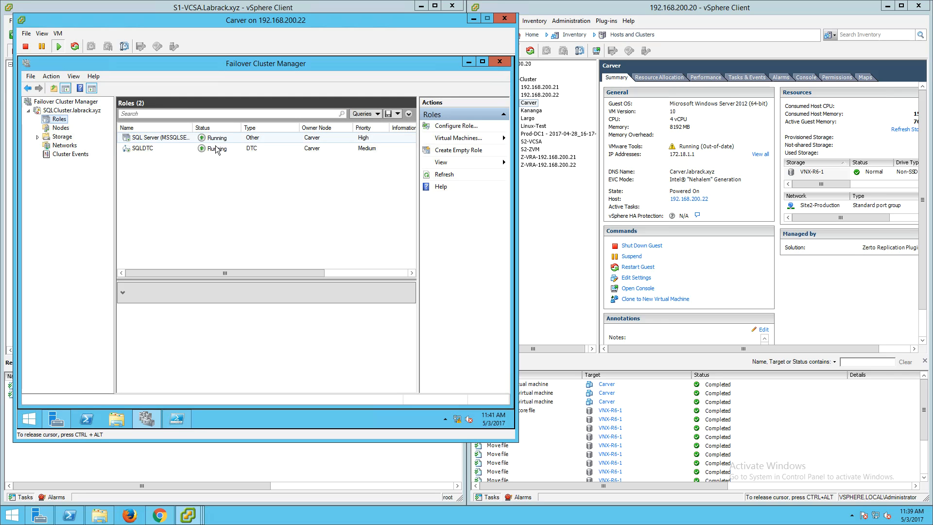
Step: Run the Insert-sql.ps1 script, and connect SQL Server 2014 Management Studio to SQLCLUSTER01 with Windows Authentication
left_click(173, 419)
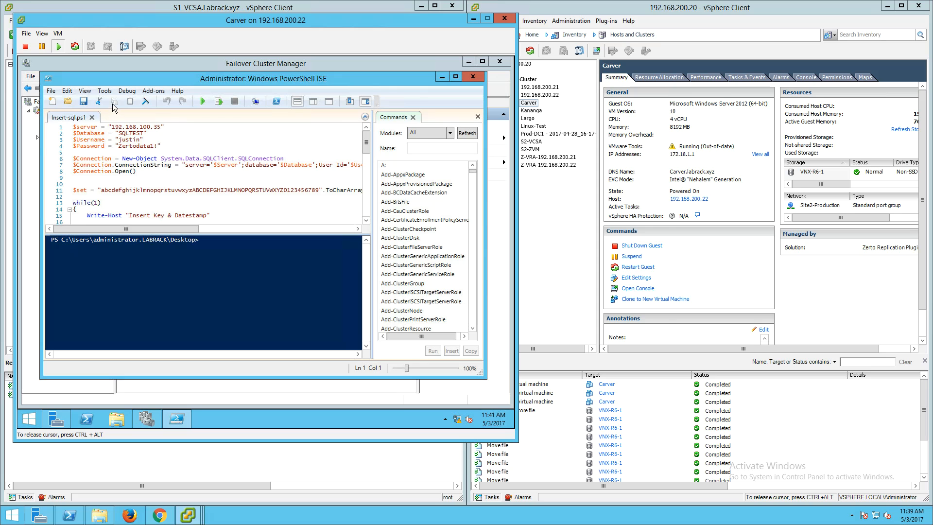
left_click(204, 101)
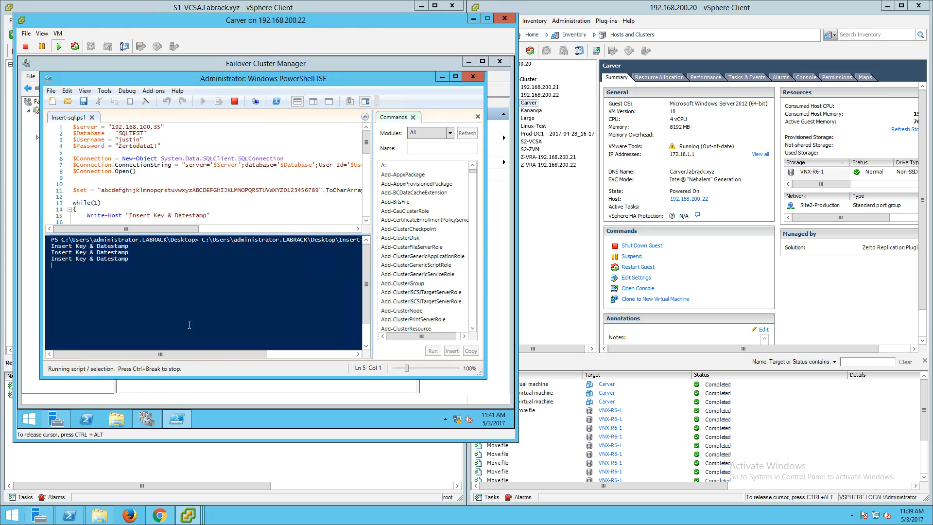
left_click(28, 420)
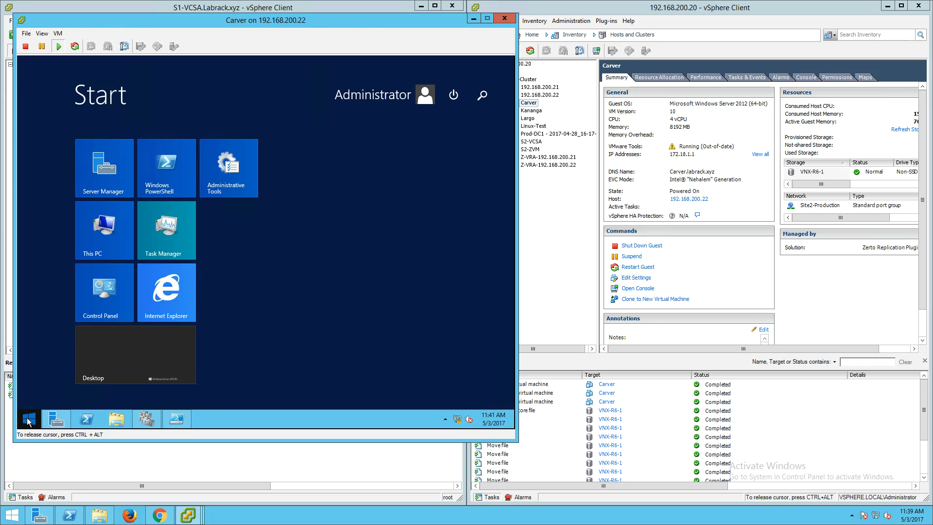
type("sql")
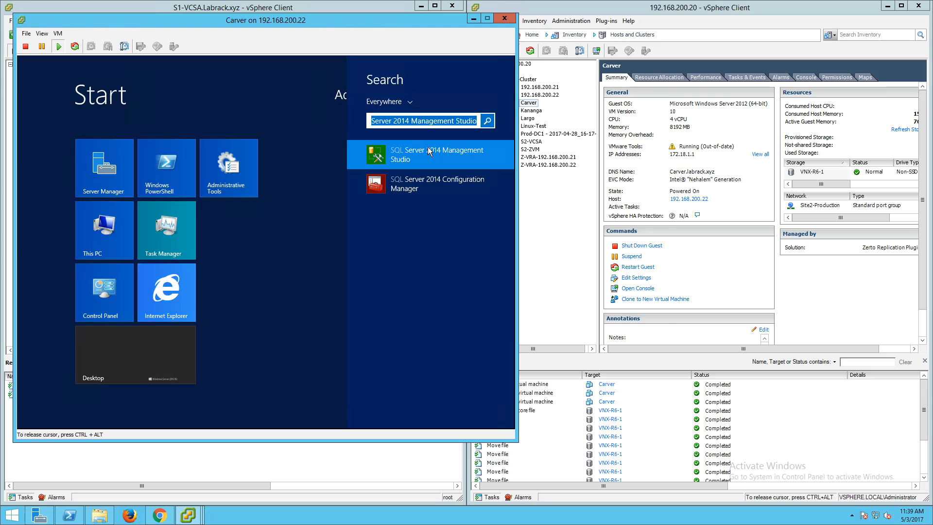
left_click(427, 151)
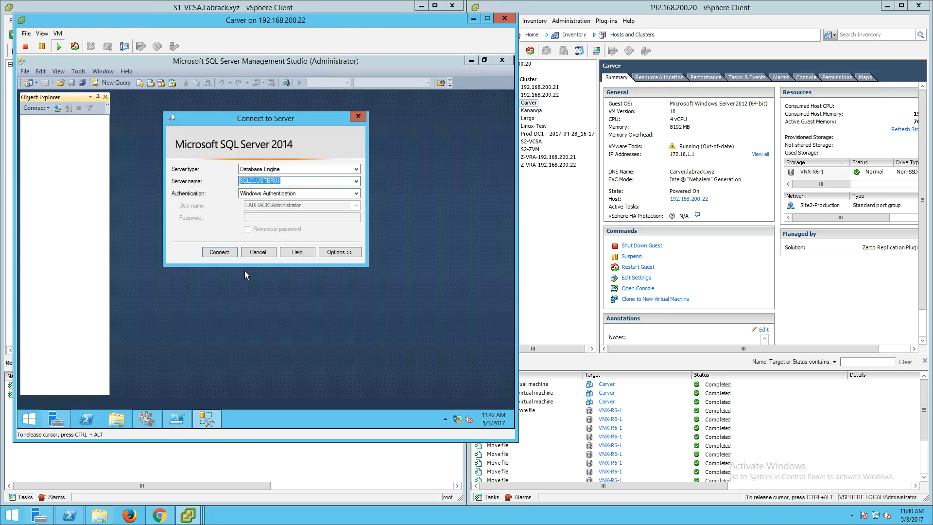
left_click(232, 254)
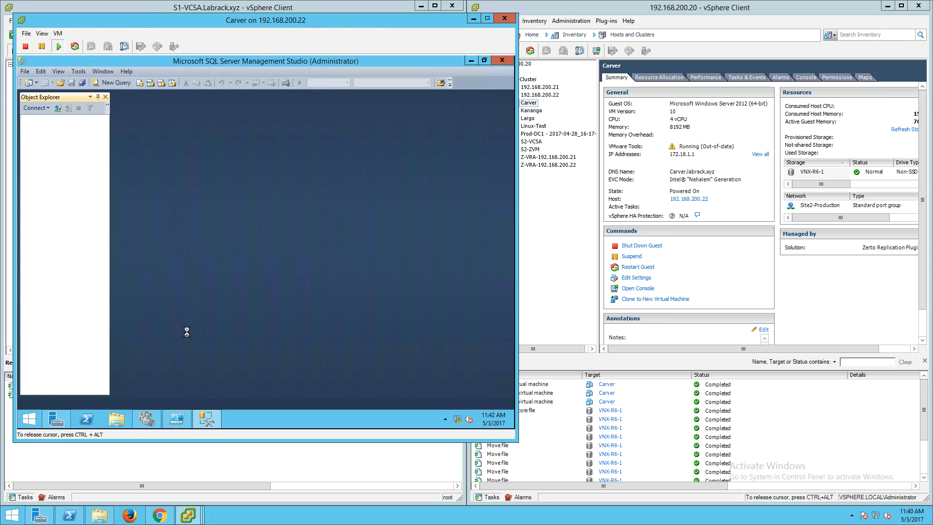
Step: Open the SELECT-Latest query file from the Carver VM's Desktop folder in SQL Server Management Studio
left_click(472, 62)
left_click(117, 419)
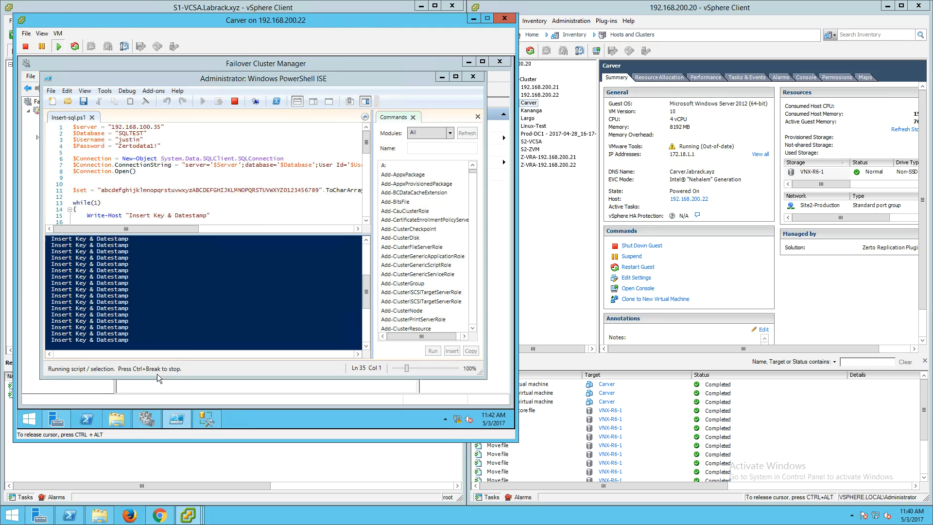
left_click(148, 142)
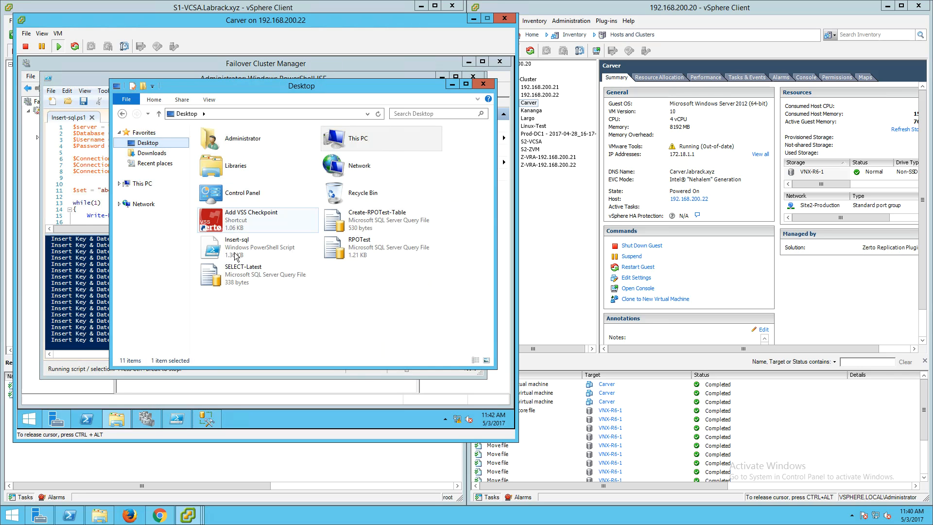
right_click(243, 281)
left_click(265, 197)
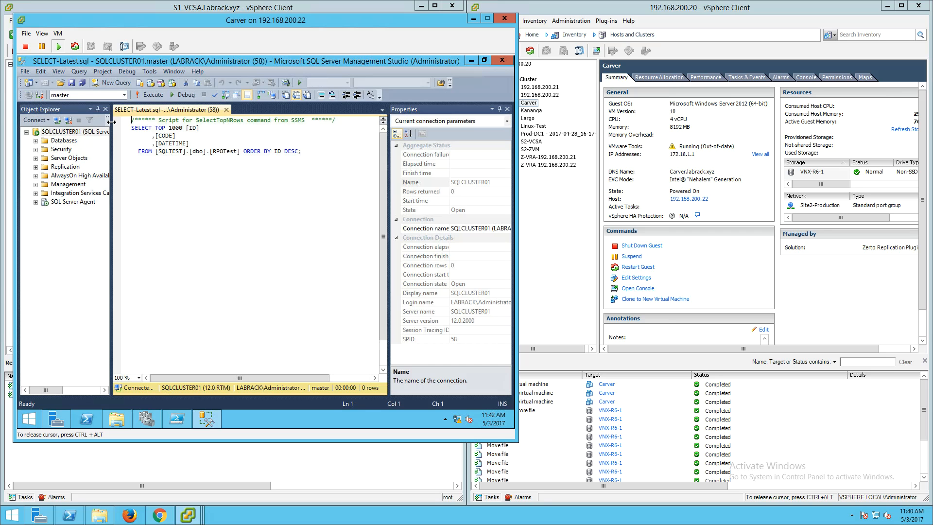
Step: Locate the SQLTEST database under SQLCLUSTER01's databases and discard the blank query started for it
double_click(63, 141)
left_click(71, 167)
left_click(111, 85)
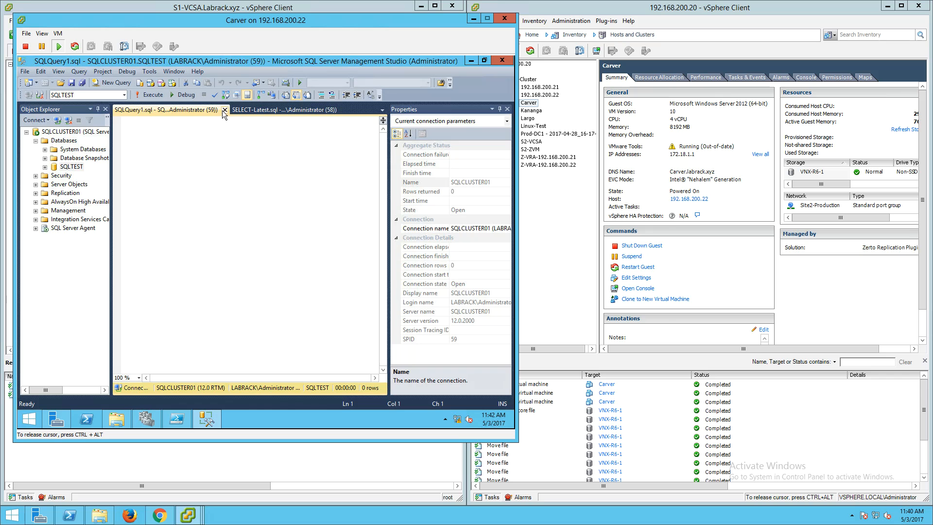
left_click(225, 110)
Step: Execute the SELECT-Latest.sql query and examine the timestamps of the returned rows around the move
left_click(153, 95)
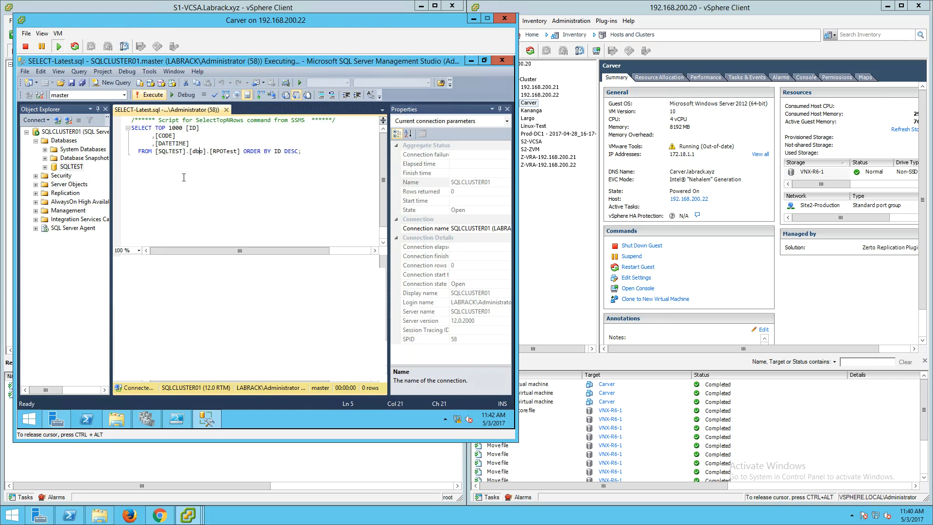
left_click(256, 284)
scroll(264, 314, "down", 1)
scroll(263, 314, "down", 15)
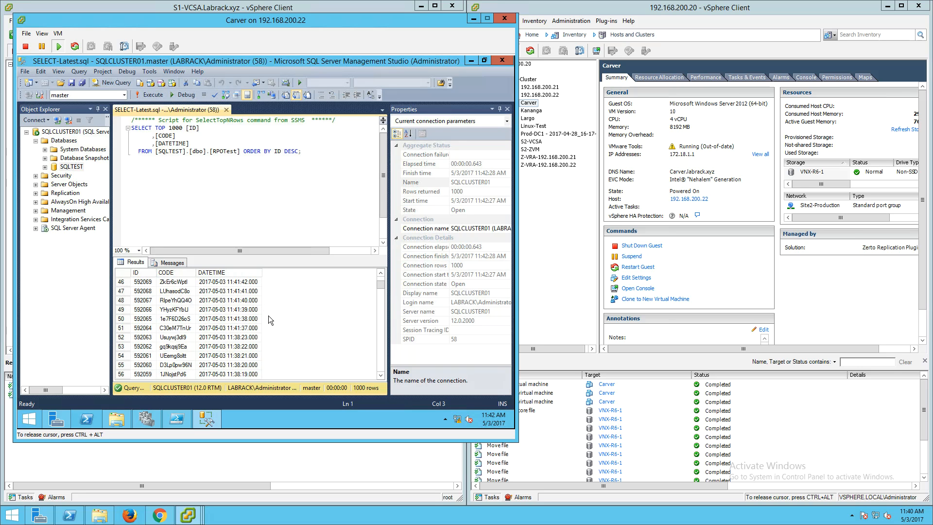
scroll(264, 322, "up", 1)
Step: Return to Failover Cluster Manager by minimizing the windows in front, and check the status of the cluster nodes
left_click(471, 62)
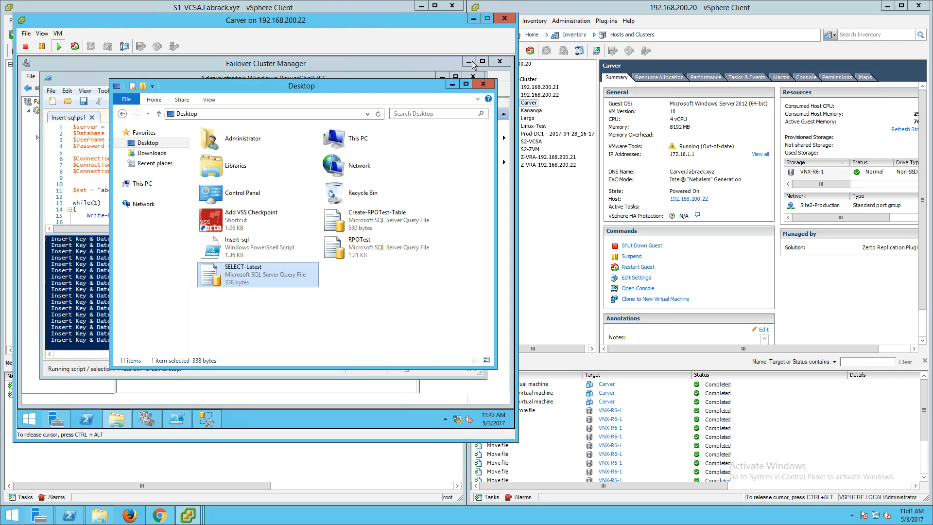
left_click(89, 83)
left_click(442, 77)
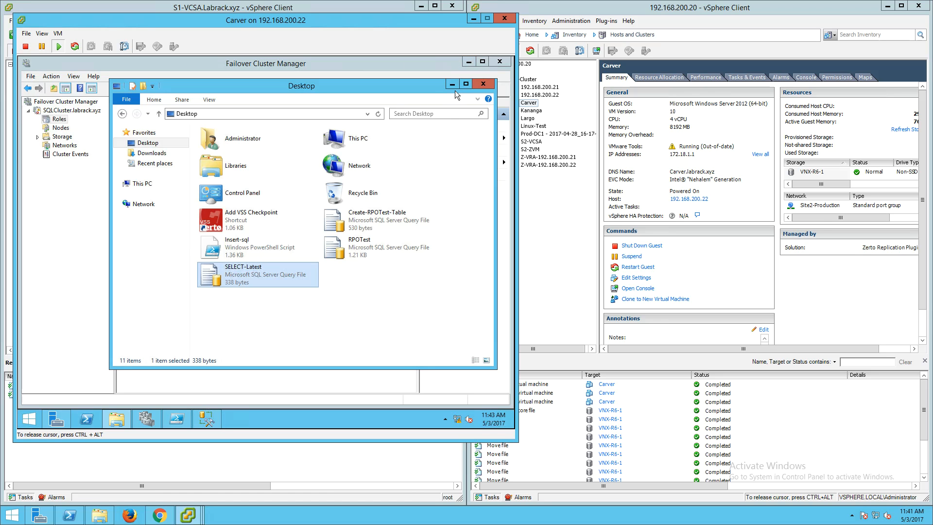
left_click(453, 84)
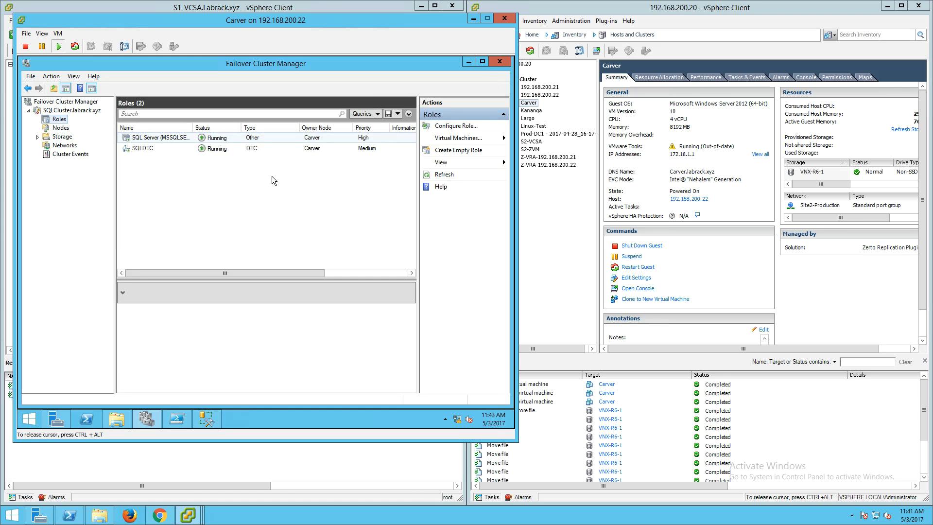
left_click(62, 128)
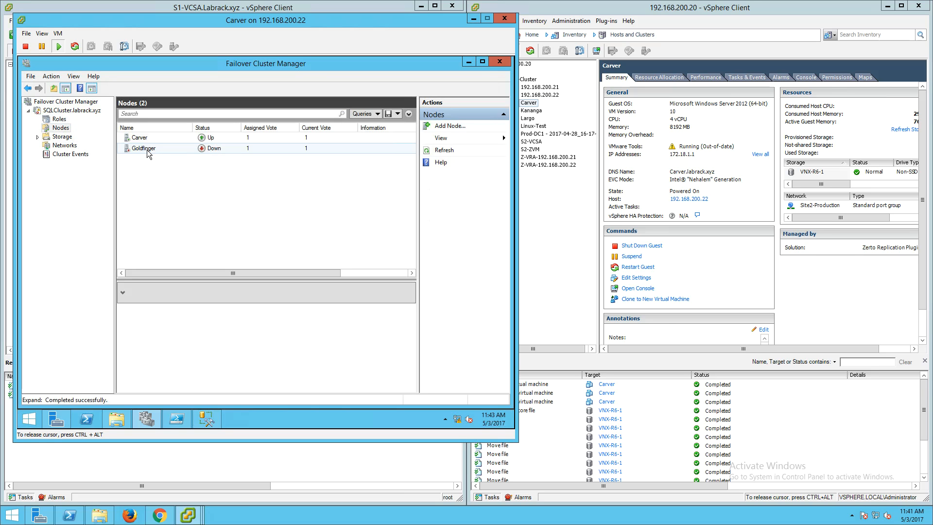
Step: Move the Carver console aside and compare the Goldfinger VM's summary at Site1 with the Carver VM's at Site2
left_click_drag(417, 19, 592, 32)
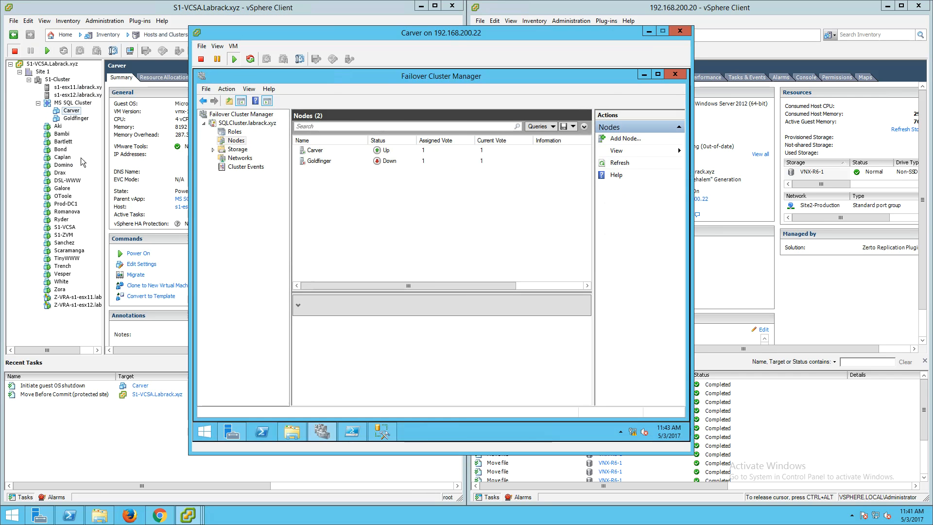
left_click(30, 130)
left_click(73, 117)
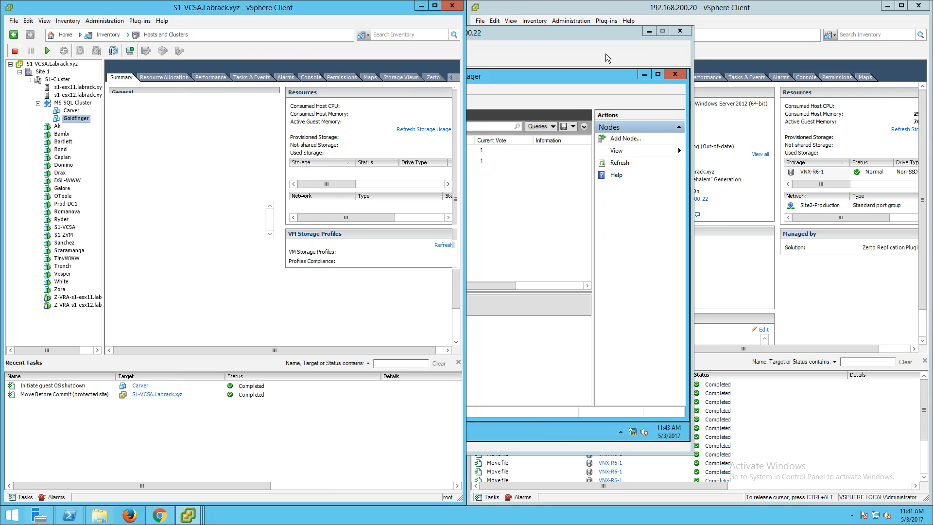
left_click(713, 19)
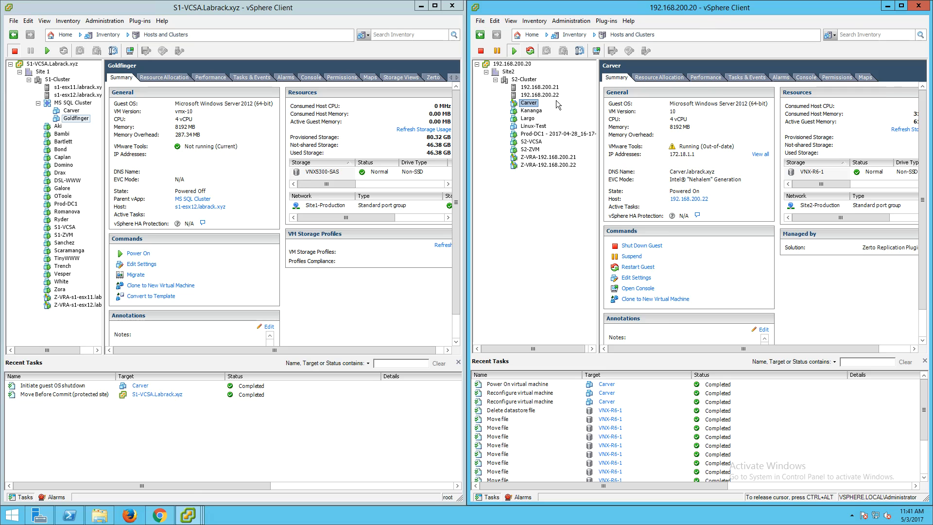
Step: Switch to the Zerto Site1 page in Chrome and commit the SQL Active Node VPG move with reverse protection
left_click(166, 518)
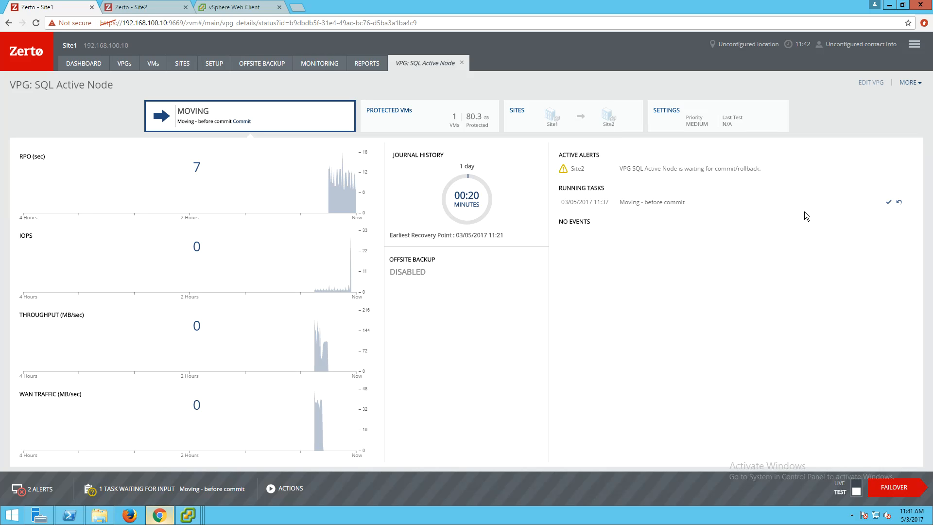
left_click(888, 202)
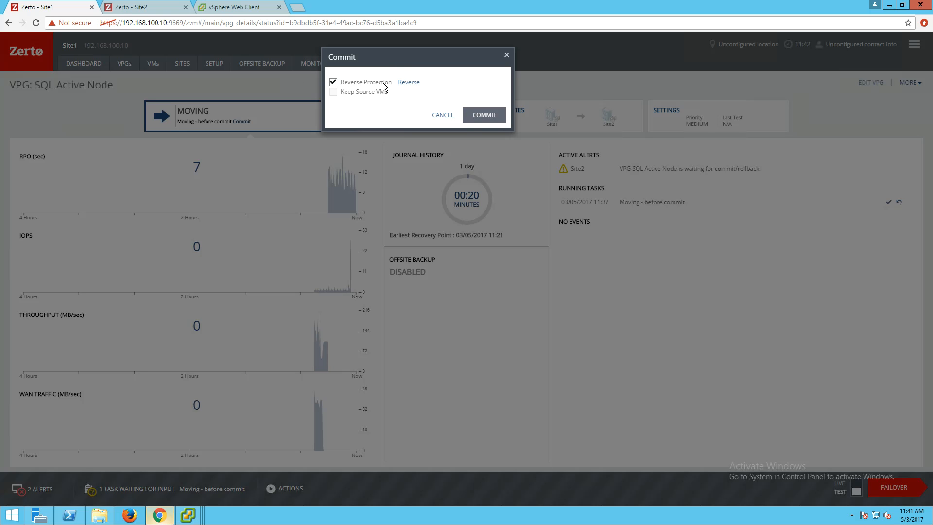
left_click(484, 116)
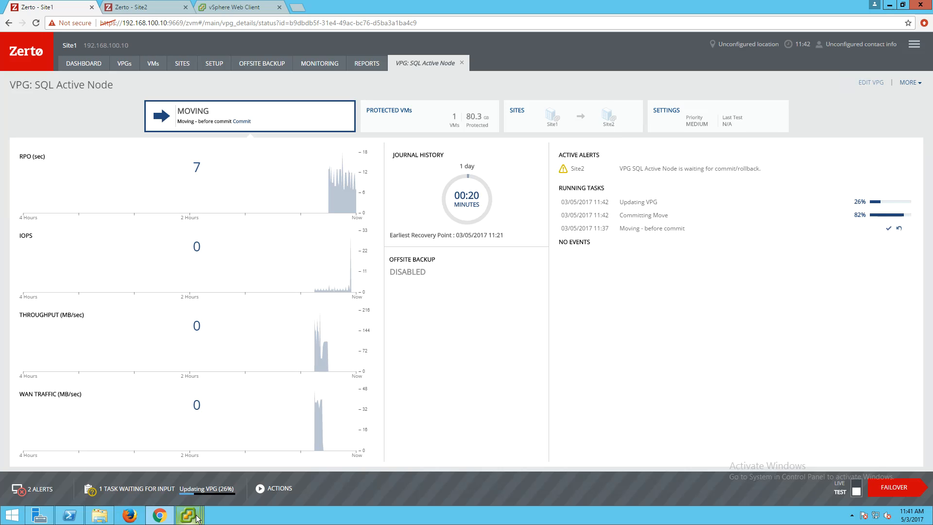
Step: Check the commit tasks in the Site2 vSphere Client, and return to Zerto Site1 to show the VPG list
mouse_move(198, 516)
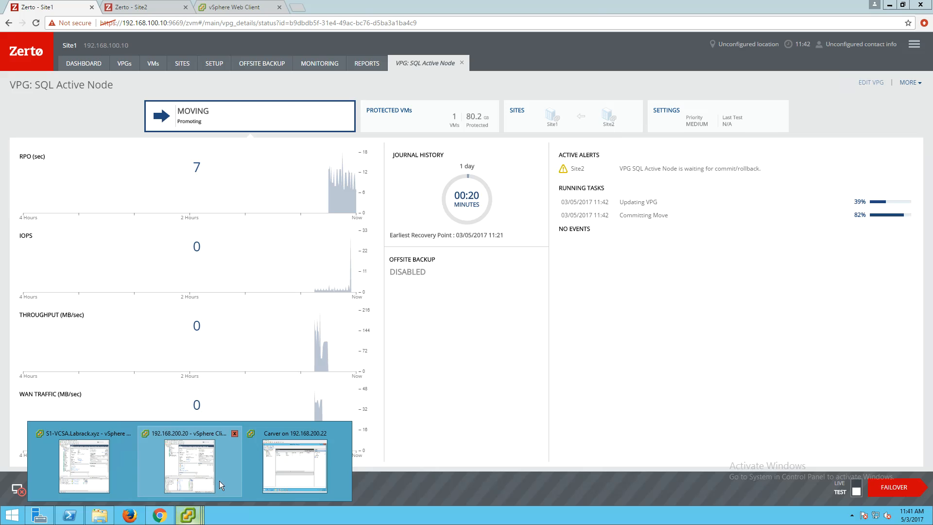
left_click(191, 452)
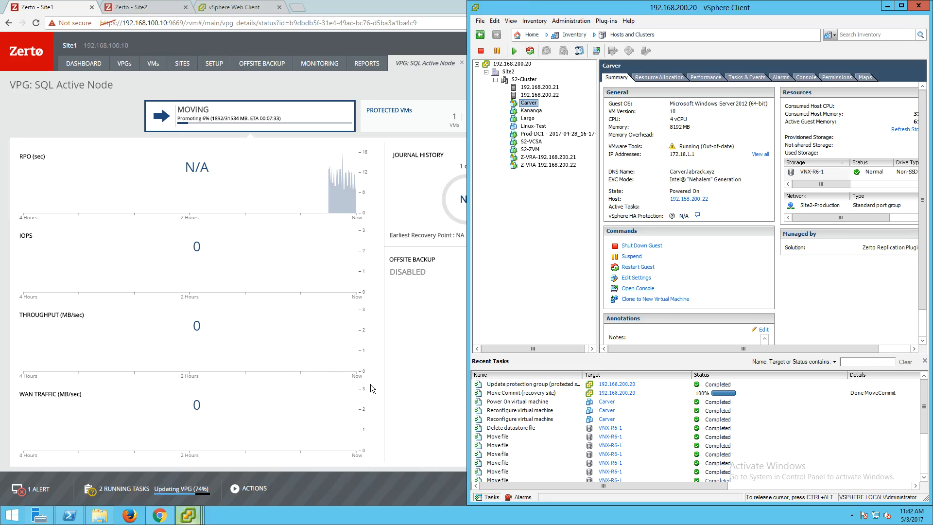
left_click(112, 128)
left_click(121, 67)
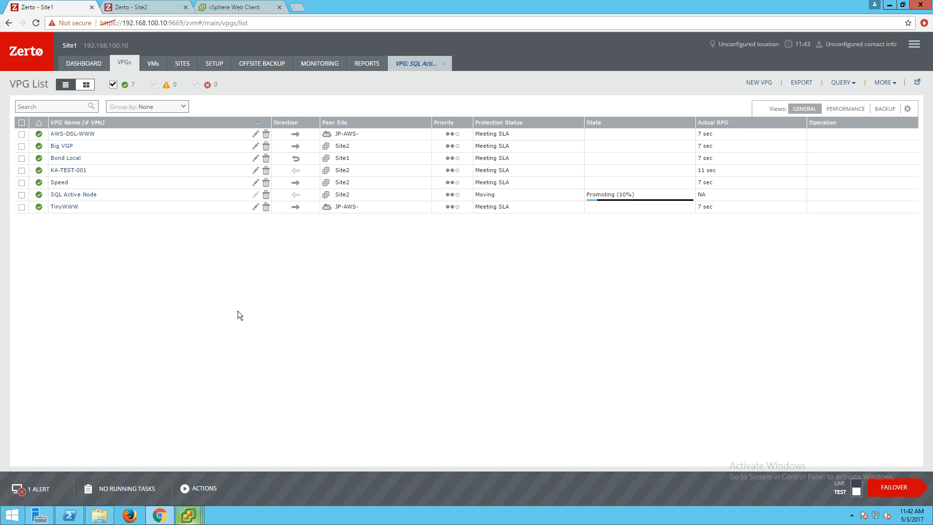
Step: Start creating a VPG at Site1 named Node 2 with medium priority
left_click(198, 488)
left_click(221, 348)
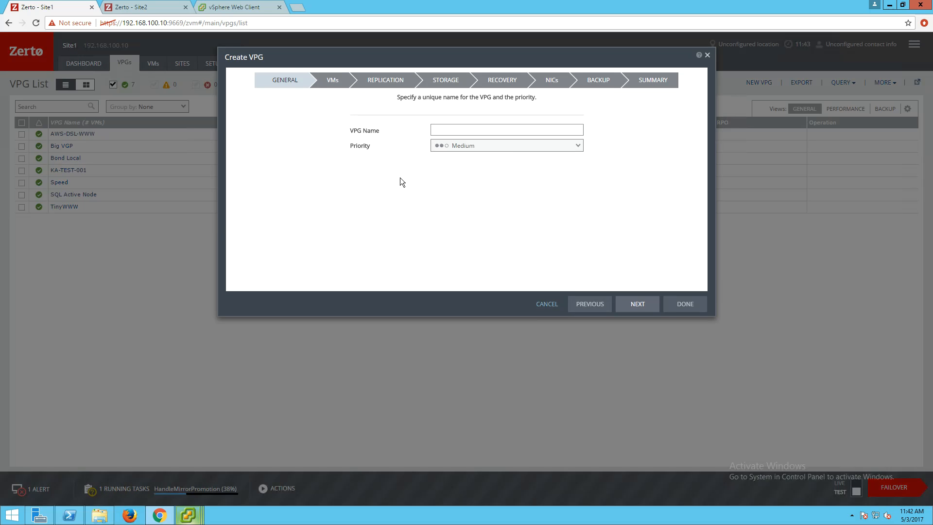
type("Node 2")
left_click(638, 304)
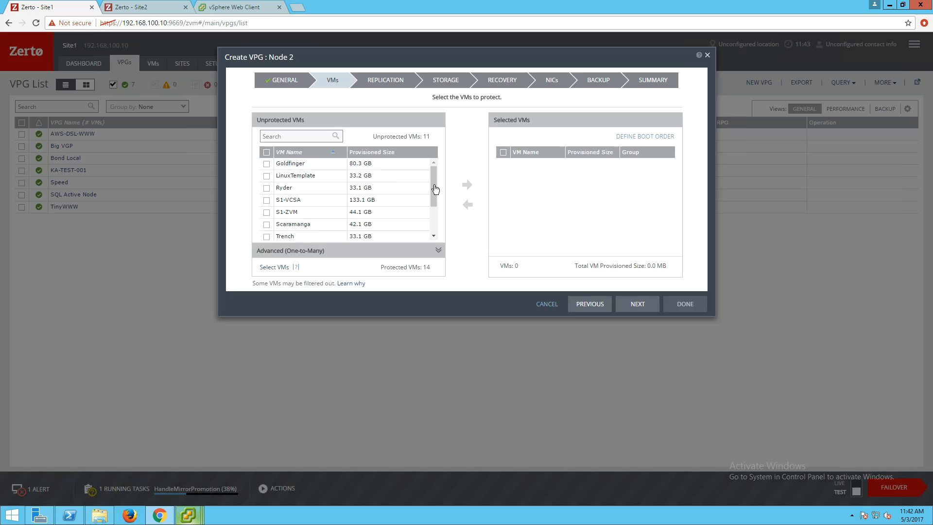
Step: Add the Goldfinger VM to the Node 2 VPG and proceed to the replication settings
left_click(267, 164)
left_click(467, 185)
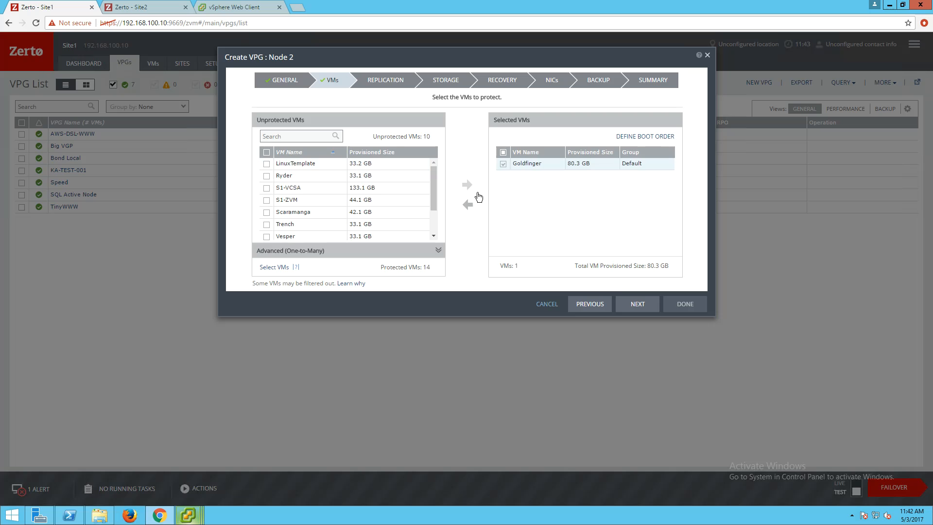
left_click(637, 304)
left_click(486, 113)
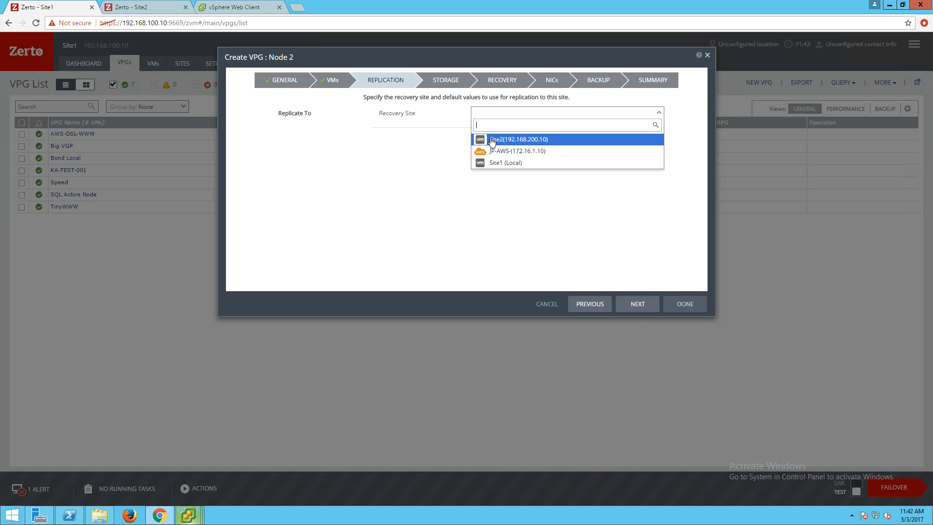
left_click(491, 141)
left_click(505, 143)
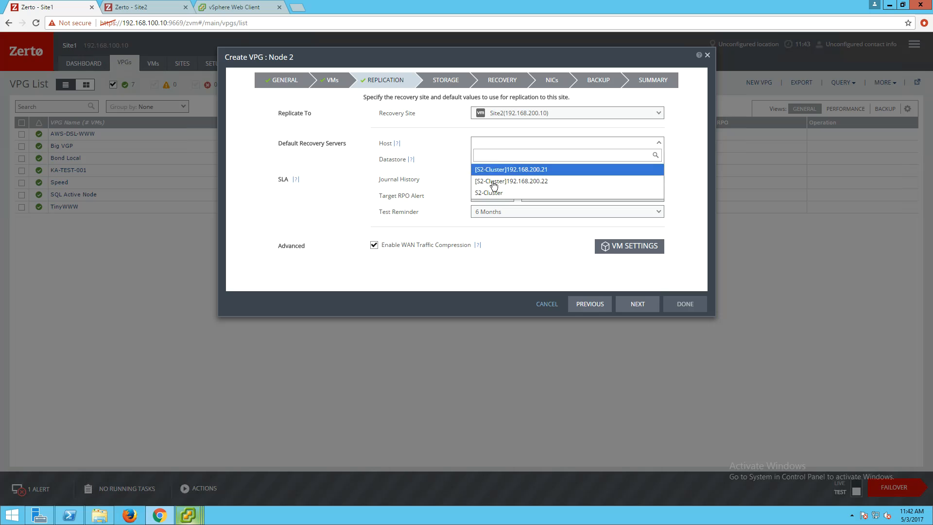
left_click(493, 193)
left_click(504, 160)
left_click(503, 183)
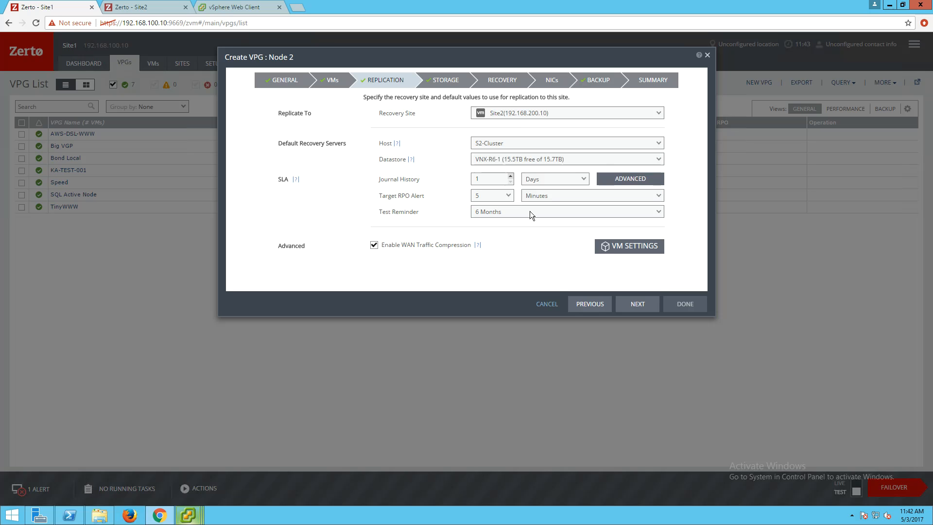
left_click(619, 308)
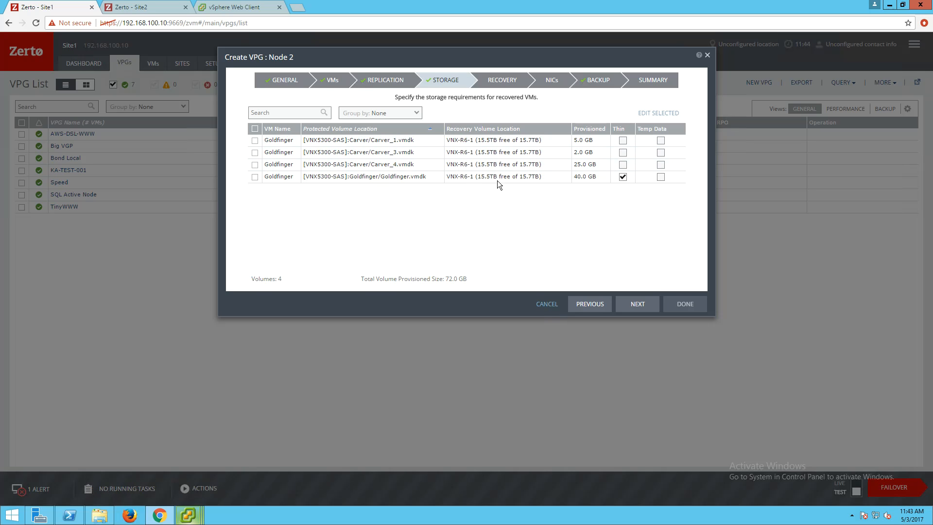
left_click(549, 304)
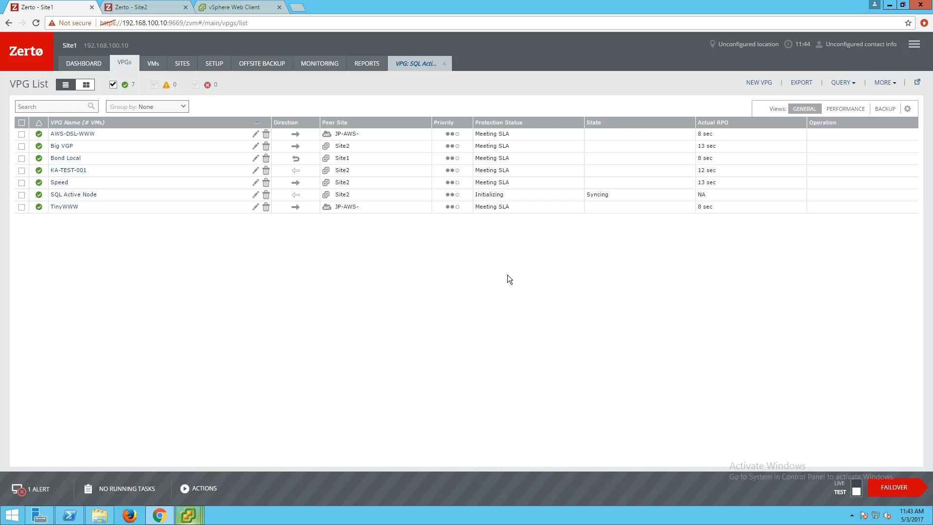
Step: In the vSphere Web Client, refresh the MS SQL Cluster VMs and mark Goldfinger's hard disks 2, 3 and 4 for removal, keeping their files
left_click(225, 8)
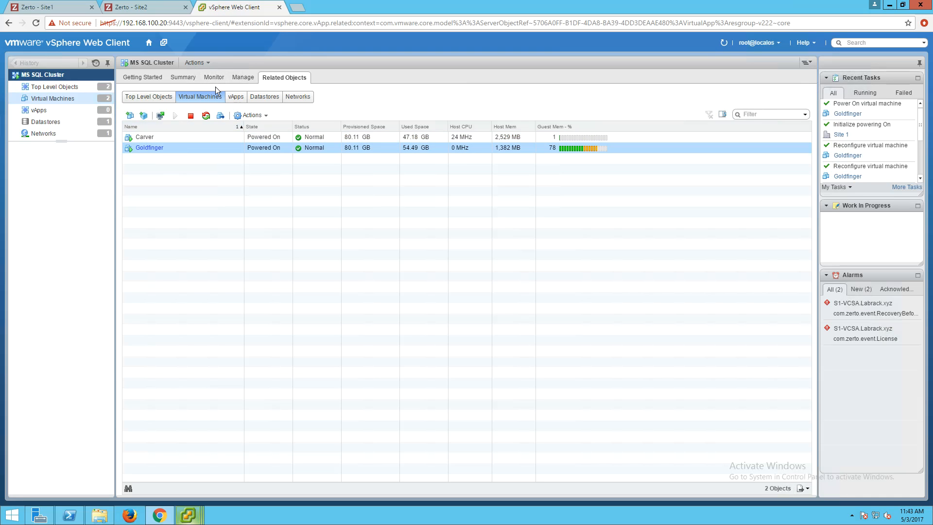
left_click(724, 43)
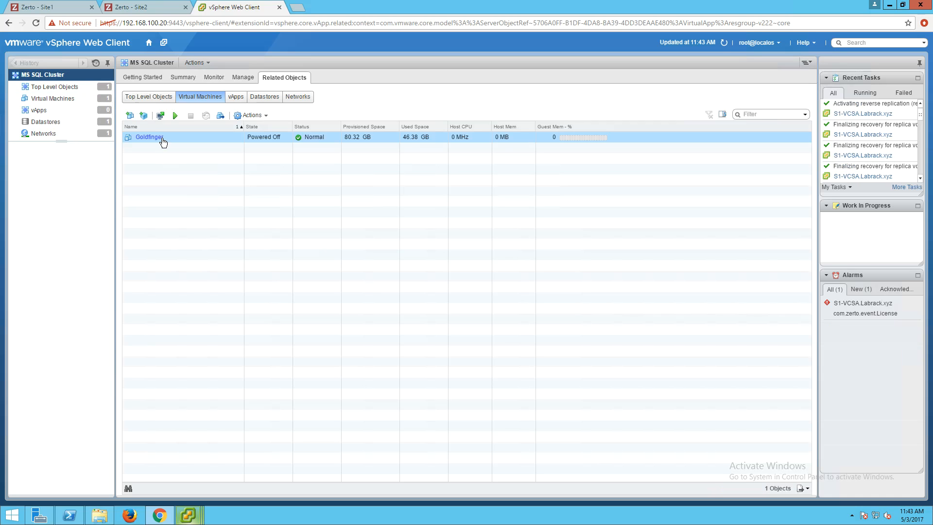
right_click(162, 140)
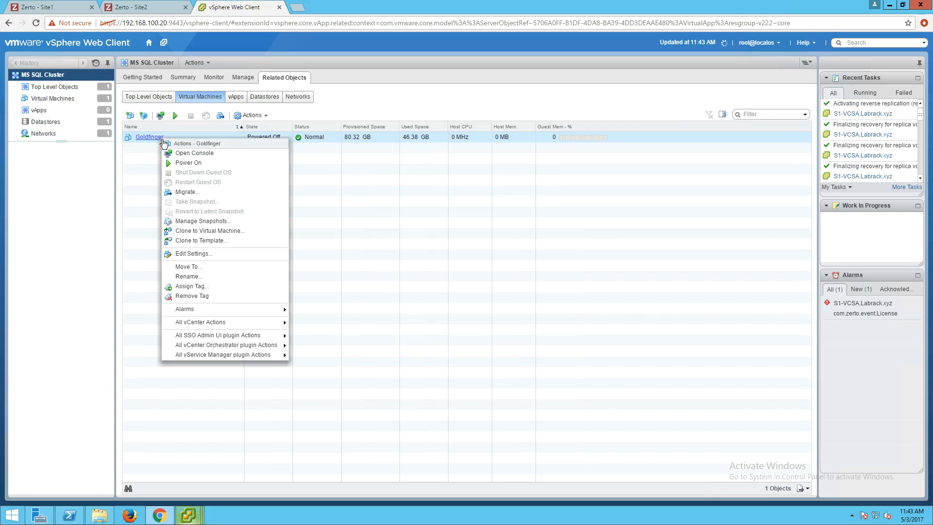
left_click(193, 254)
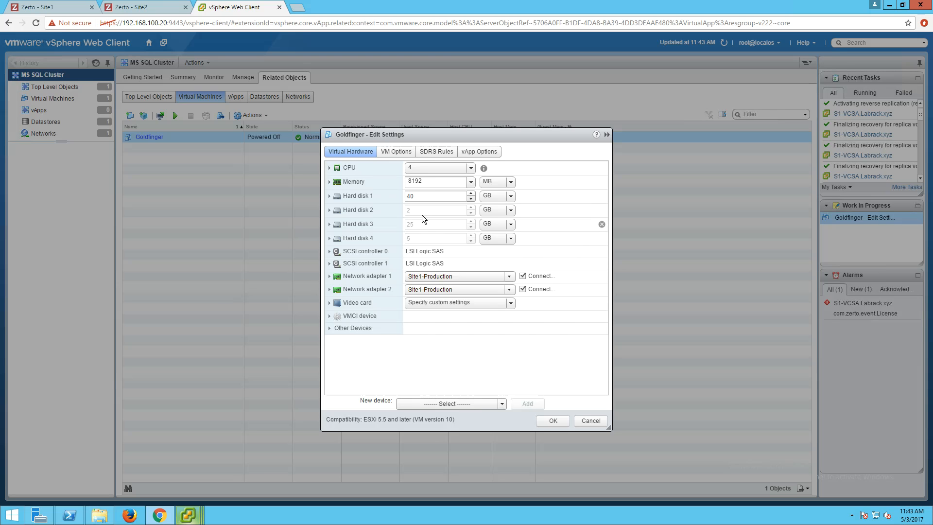
left_click(601, 210)
left_click(602, 222)
left_click(602, 235)
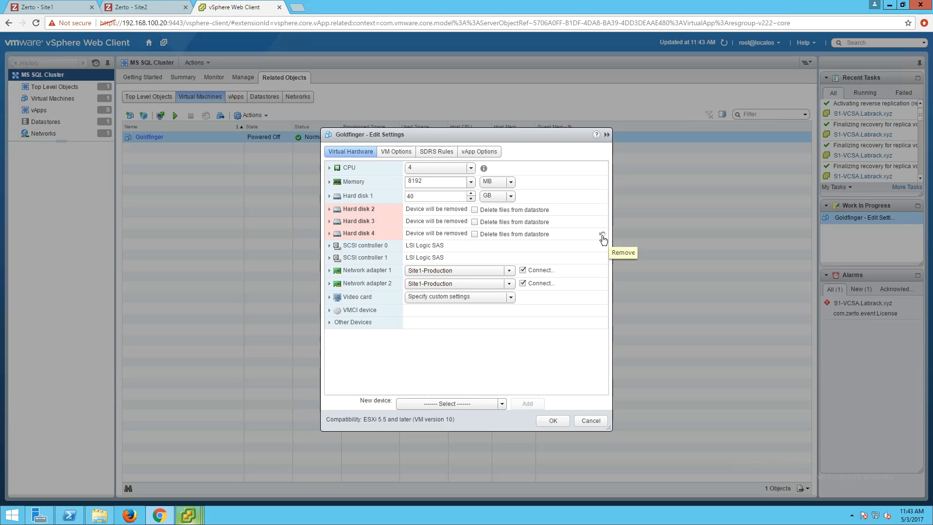
Step: Force Goldfinger to enter BIOS setup at its next boot and apply the edited VM settings
left_click(394, 152)
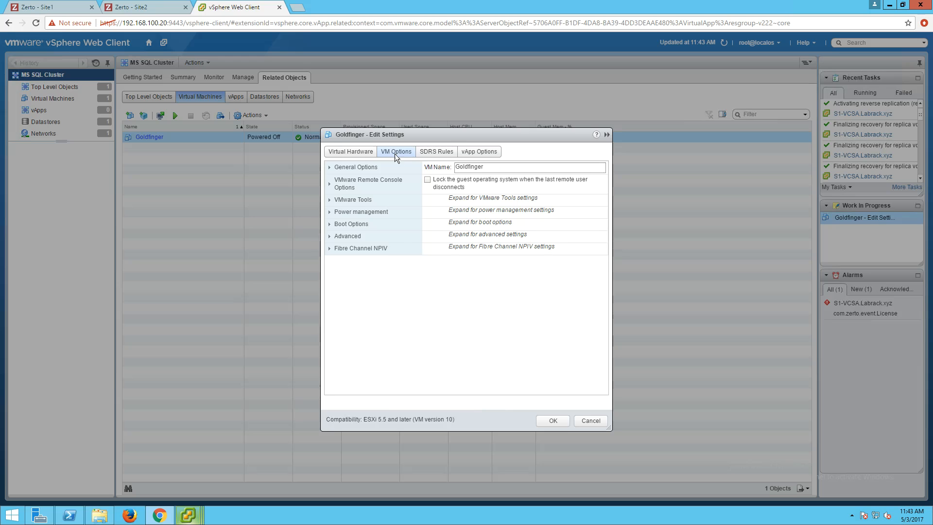
left_click(335, 224)
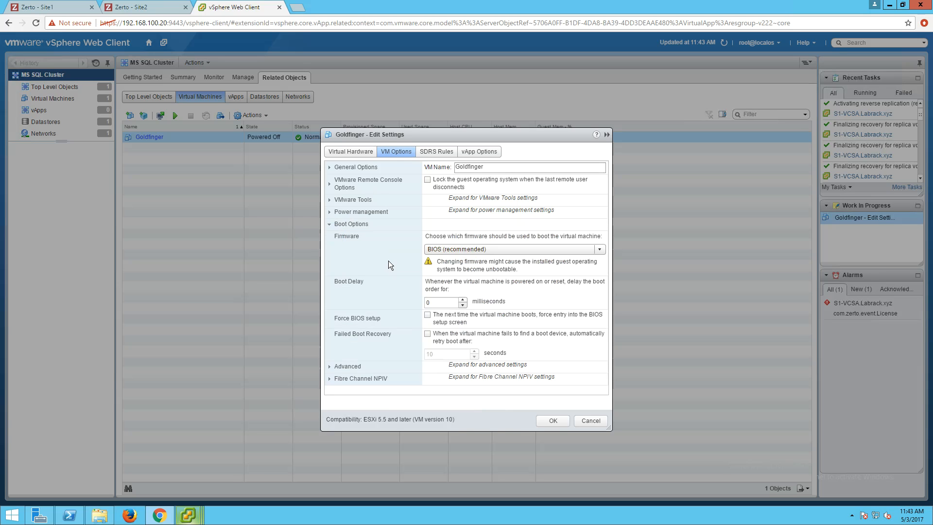
left_click(427, 315)
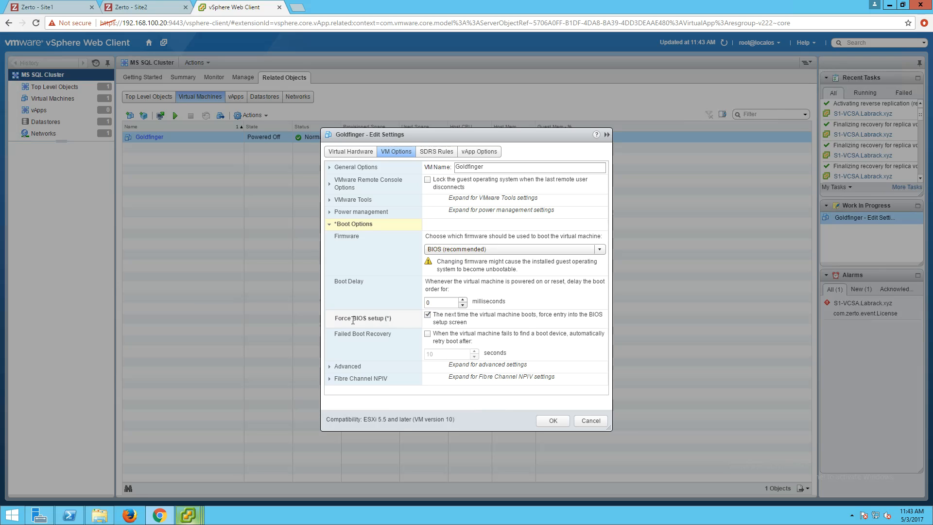
left_click_drag(335, 319, 396, 319)
left_click(401, 319)
left_click(554, 421)
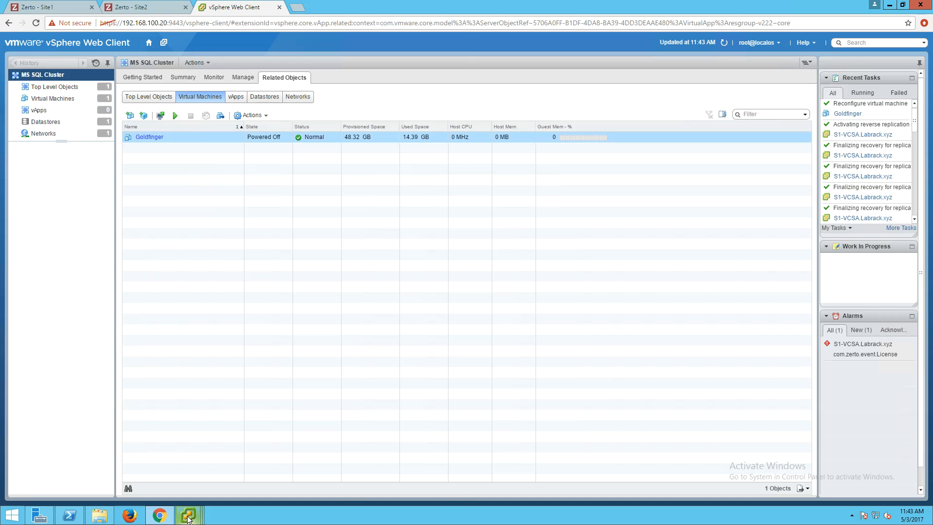
Step: Switch to the desktop vSphere Client windows for both sites and power on Goldfinger in Site1, accepting the vApp power prompt
left_click(80, 462)
mouse_move(188, 516)
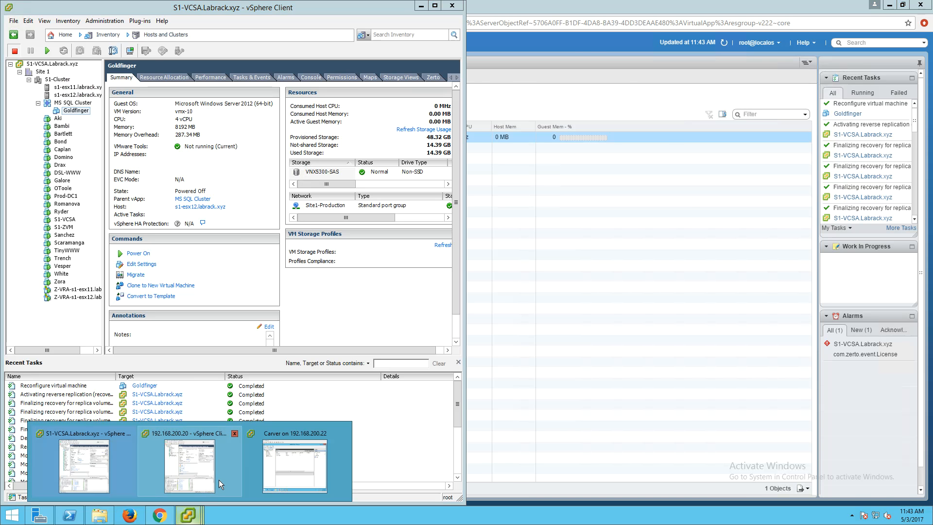
left_click(219, 480)
right_click(75, 111)
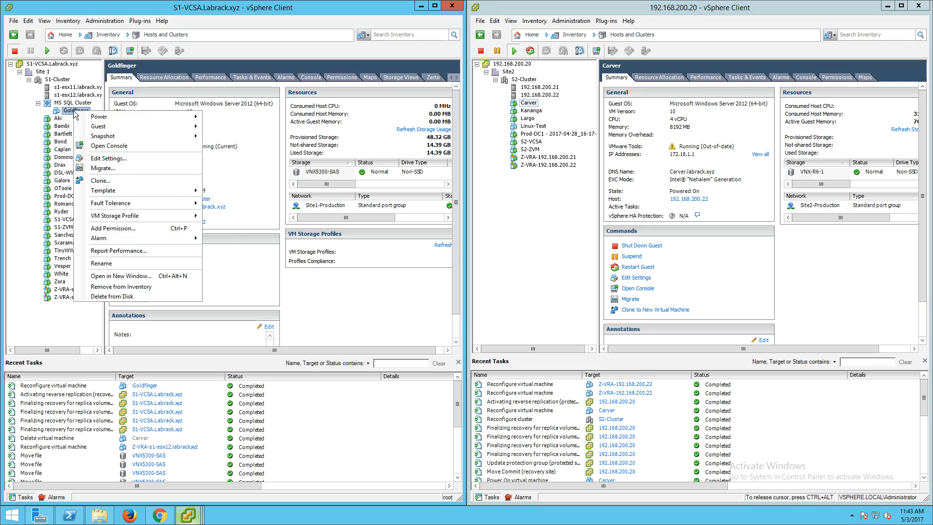
mouse_move(144, 119)
left_click(238, 118)
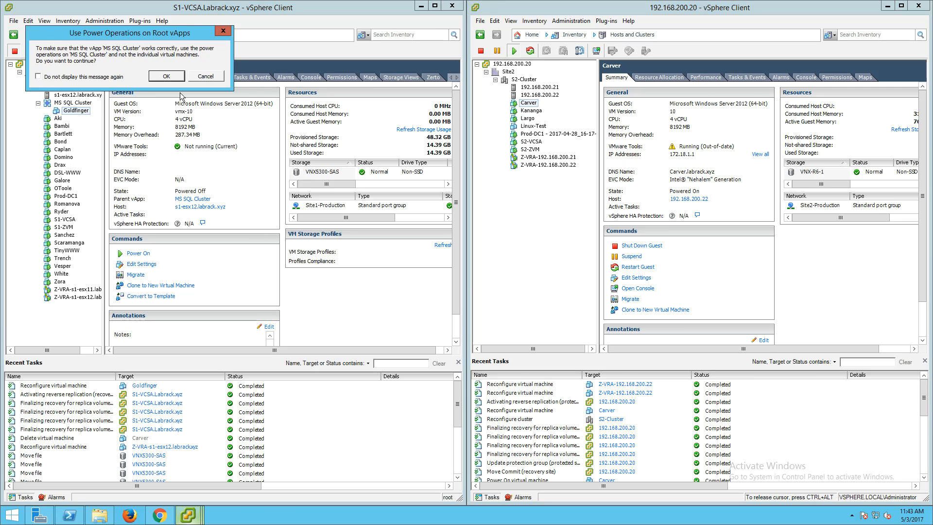
left_click(167, 78)
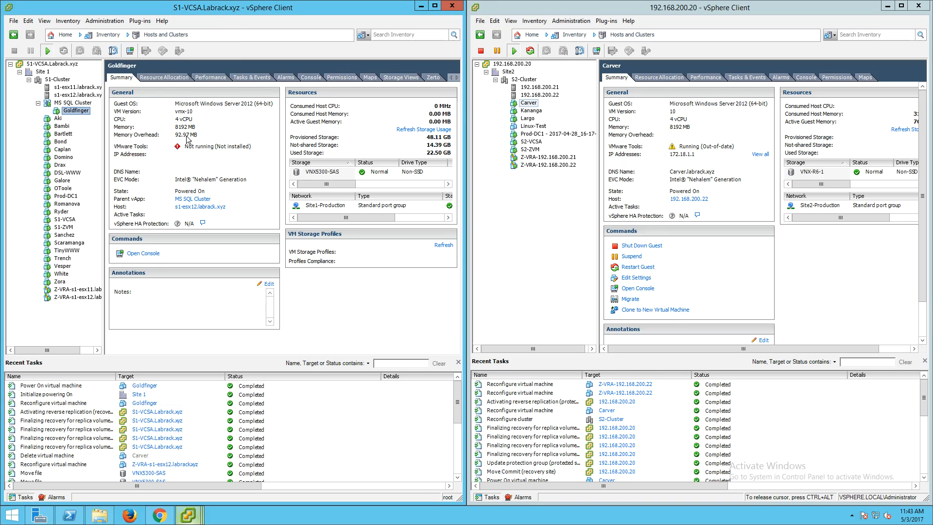
Step: View the BIOS setup screen in Goldfinger's console, and close the console
right_click(70, 111)
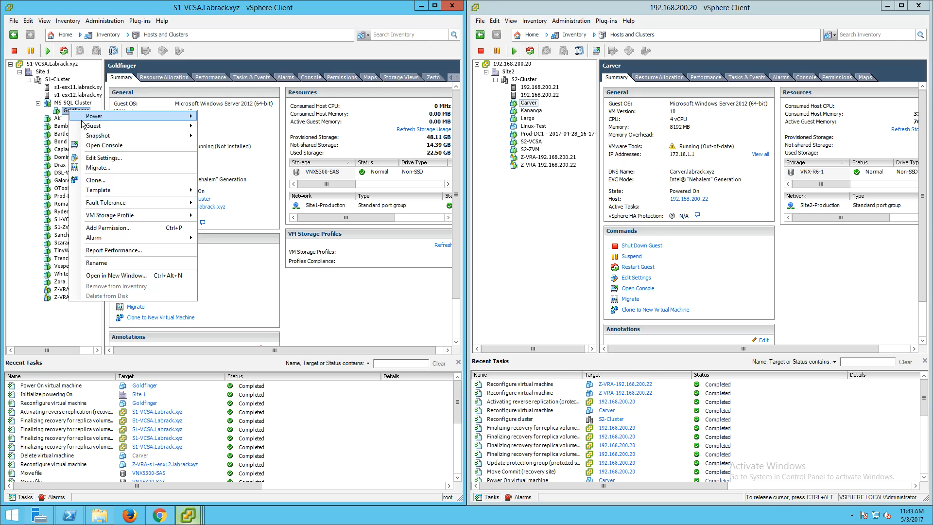
left_click(88, 145)
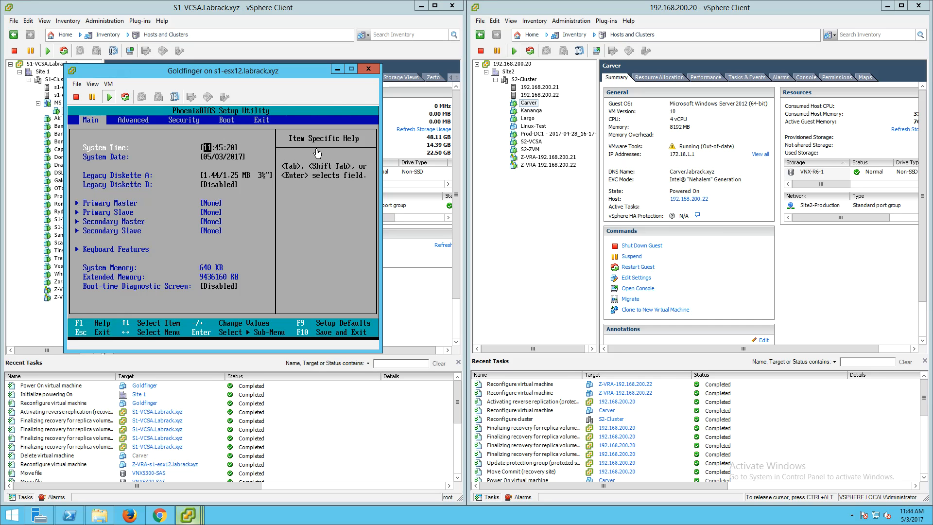
left_click(368, 71)
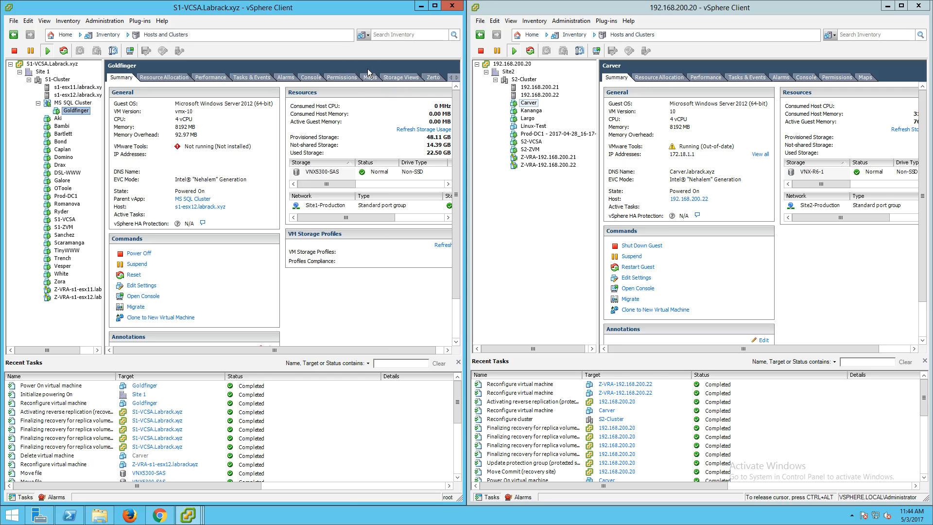
Step: Return to Zerto Site1 in Chrome and start a new VPG named Node 2, keeping medium priority
left_click(160, 515)
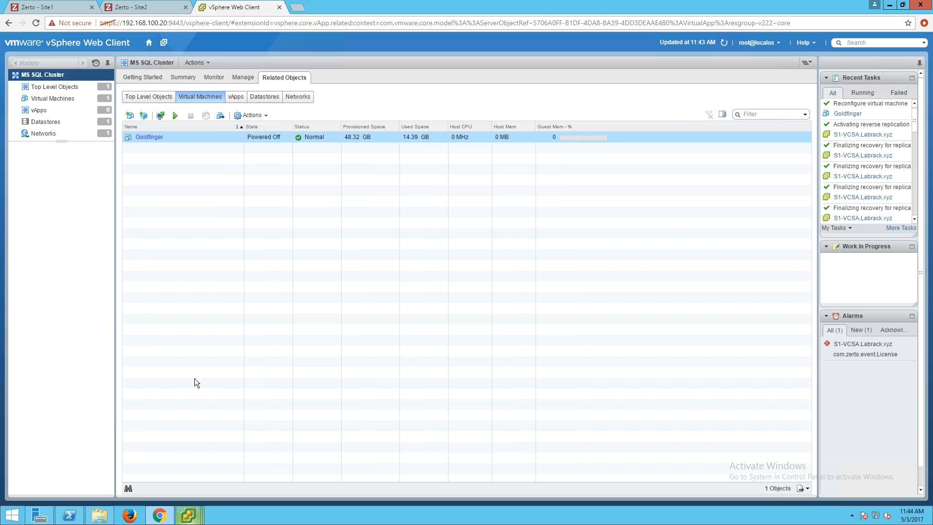
left_click(52, 6)
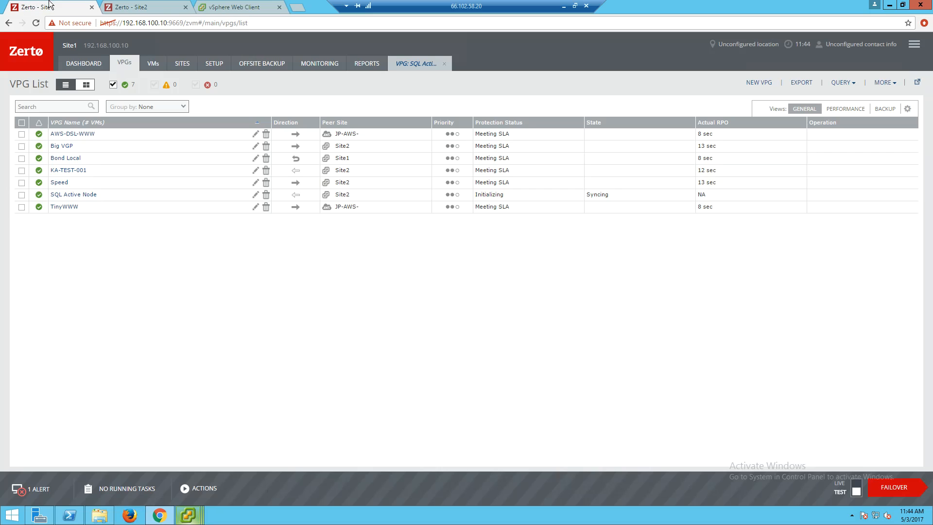
left_click(207, 490)
left_click(226, 343)
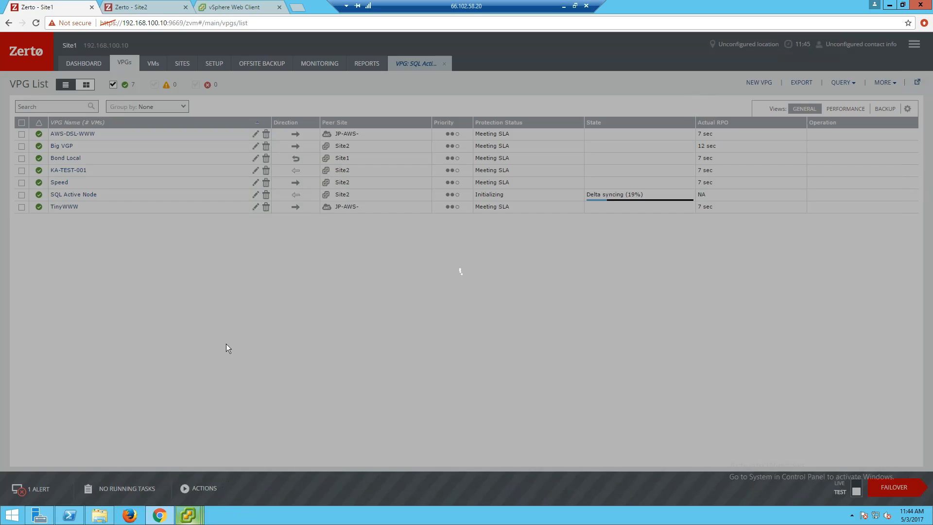
left_click(446, 130)
type("Node 2")
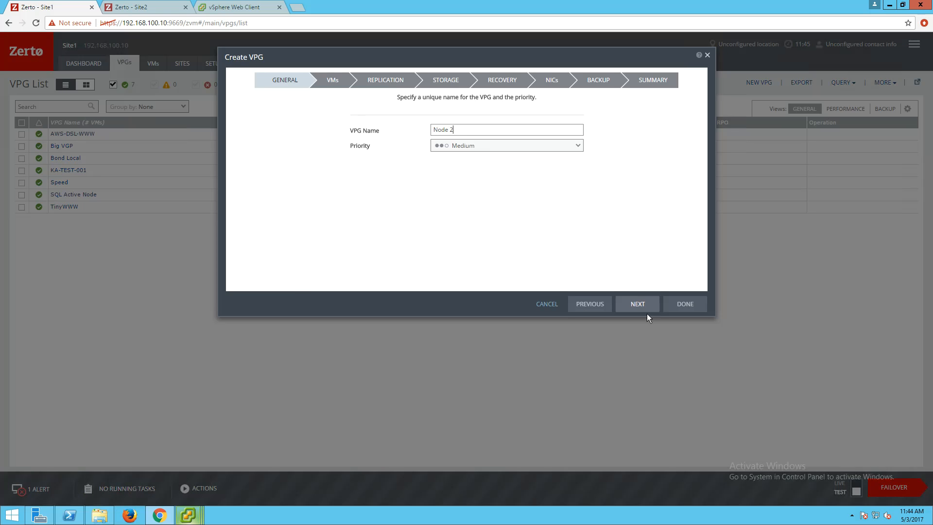
left_click(638, 304)
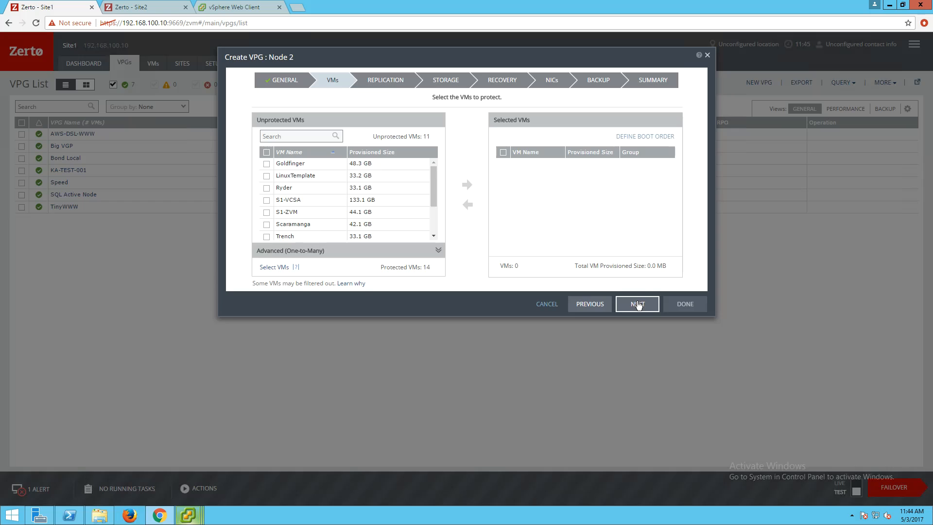
Step: Add the Goldfinger VM to the Node 2 VPG and proceed to the replication settings
left_click(266, 164)
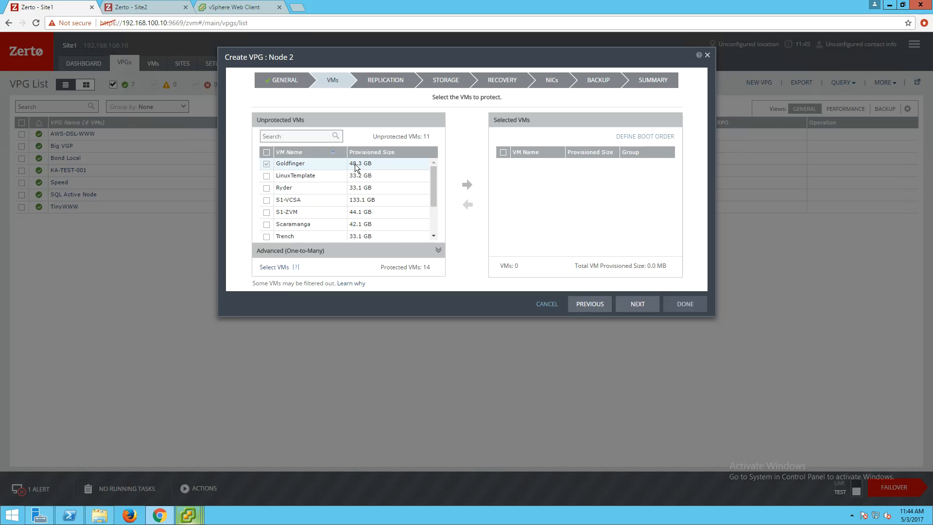
left_click(469, 187)
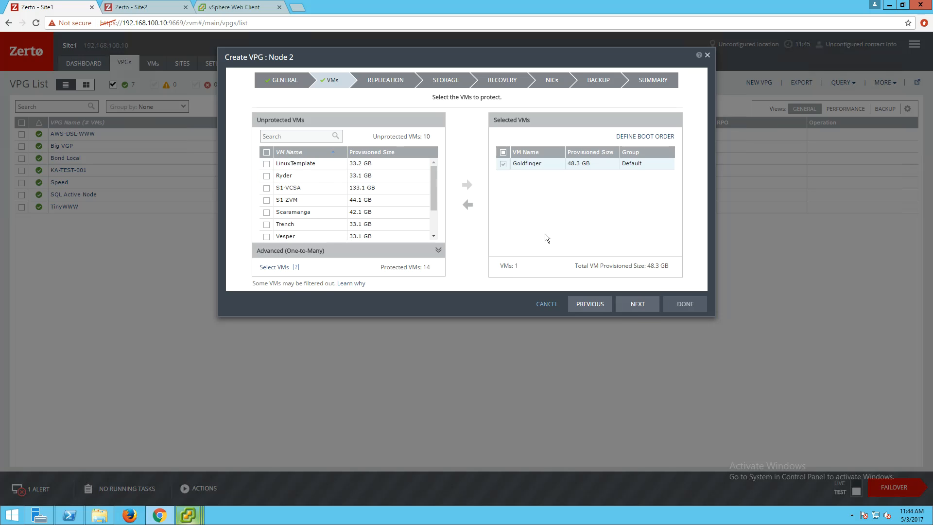
left_click(636, 304)
Step: Set replication to Site2 with host S2-Cluster and datastore VNX-R6-1, and continue to the storage settings
left_click(525, 114)
left_click(504, 139)
left_click(501, 145)
left_click(500, 162)
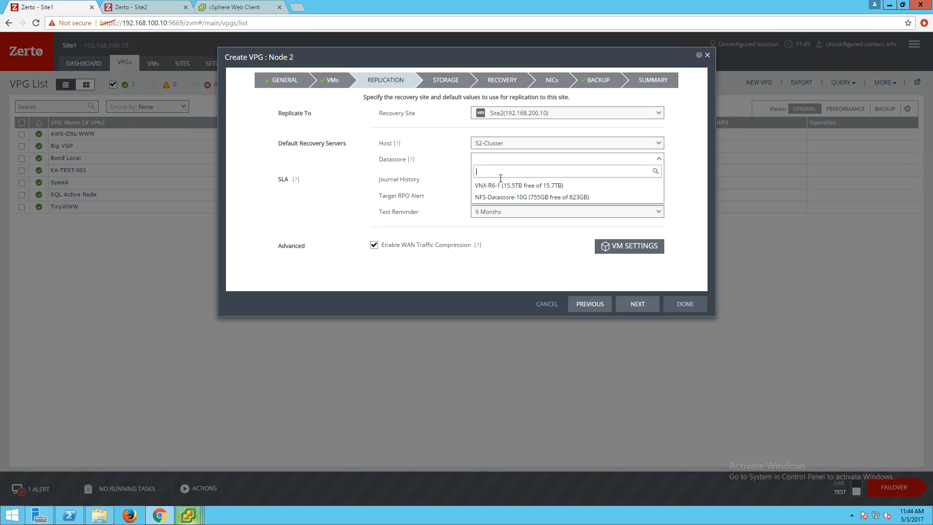
left_click(502, 182)
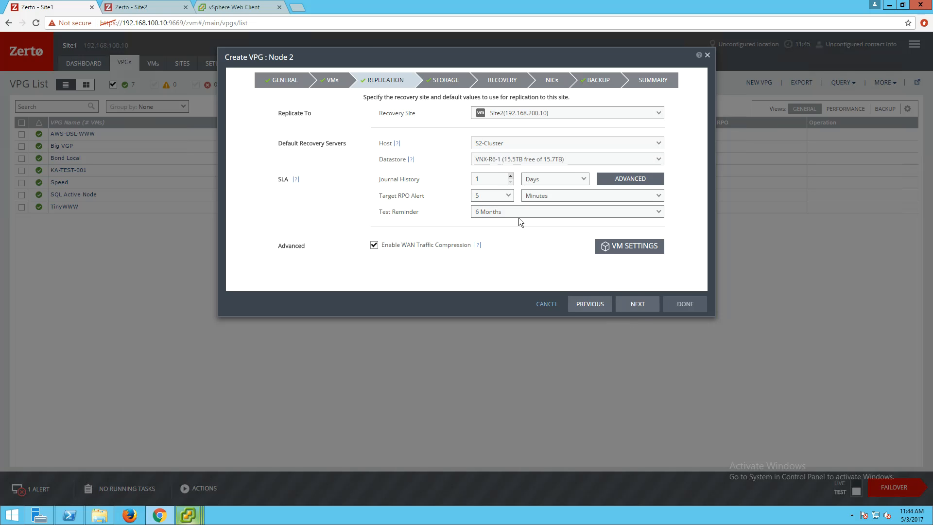
left_click(636, 304)
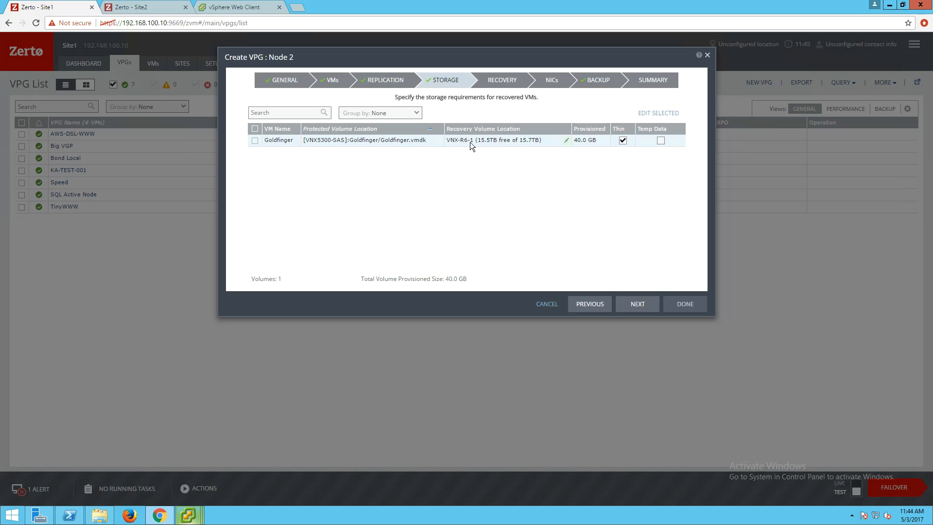
Step: Accept the storage settings and set recovery to Site2-Production, test network Site2-TestBubble and recovery folder /, continuing to the NIC details
left_click(636, 304)
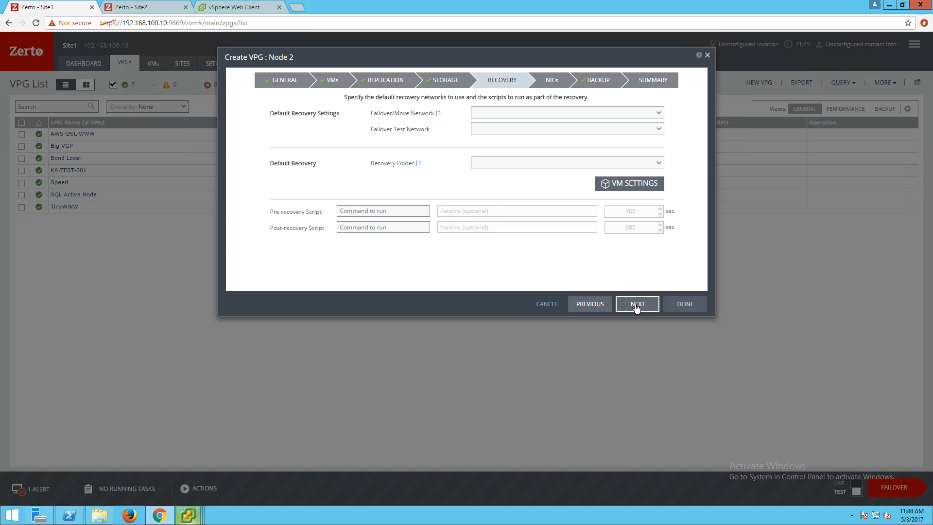
left_click(503, 115)
left_click(503, 138)
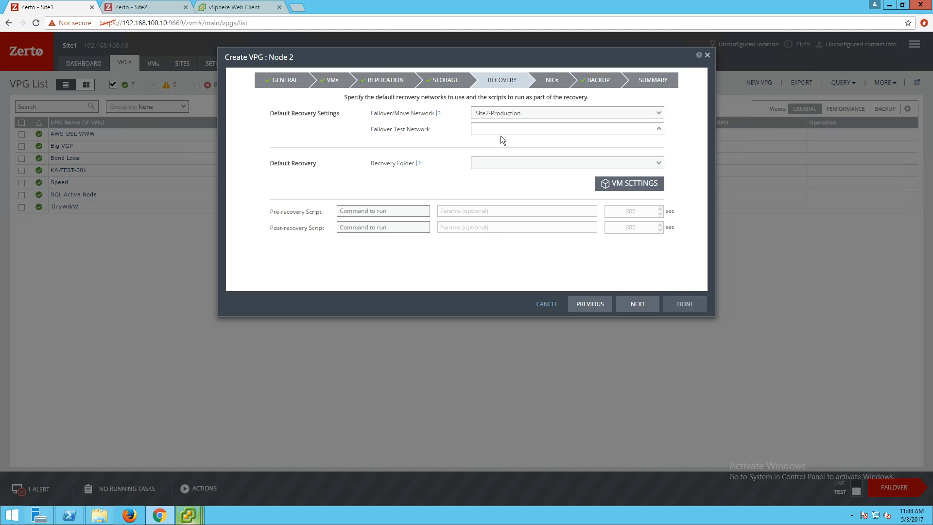
left_click(500, 167)
left_click(499, 164)
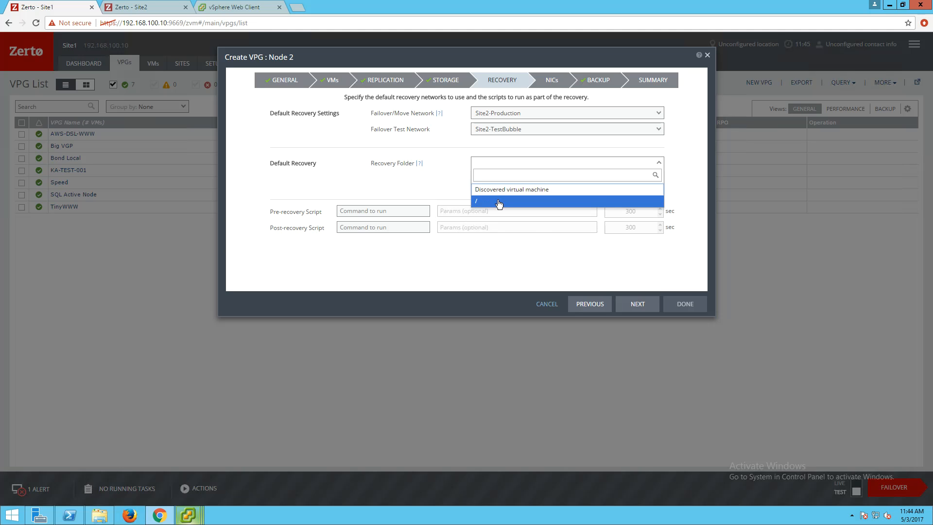
left_click(499, 201)
left_click(637, 305)
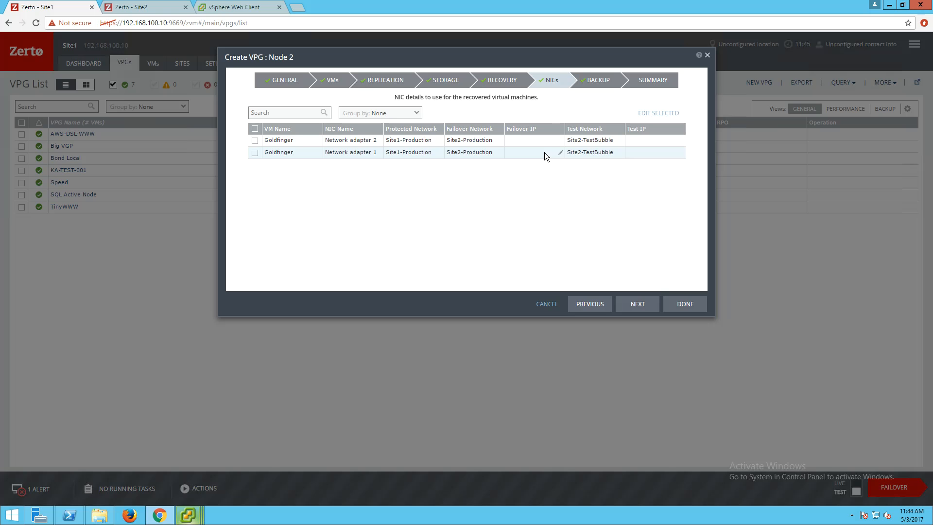
Step: Accept the NIC and backup settings and finish creating the Node 2 VPG
left_click(639, 308)
left_click(640, 308)
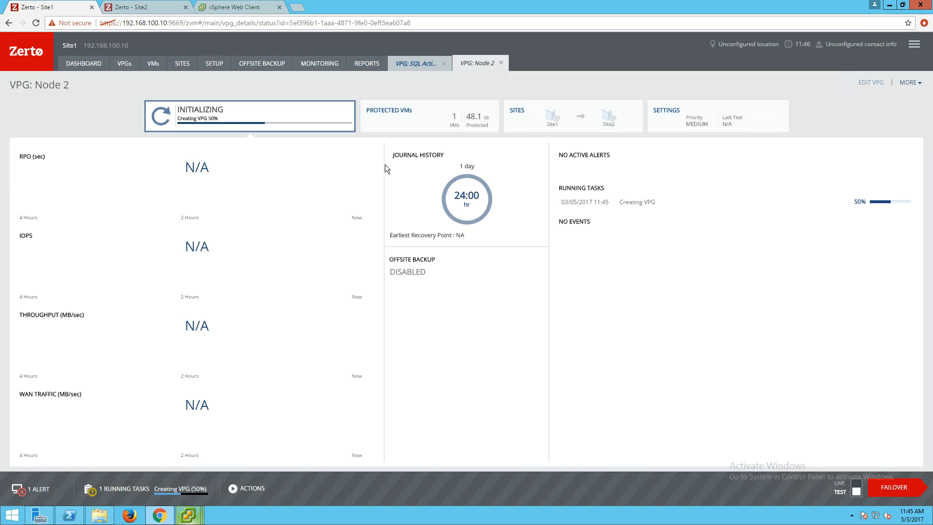
Step: Switch to the Carver console and rerun the SELECT-Latest query in SQL Server Management Studio several times to check for new RPOTest rows
left_click(188, 515)
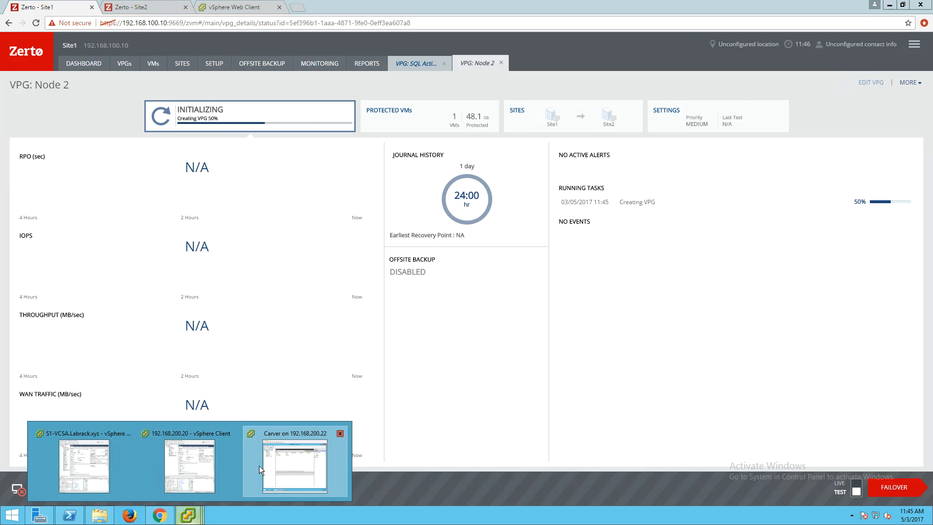
left_click(282, 466)
left_click(330, 434)
left_click(382, 431)
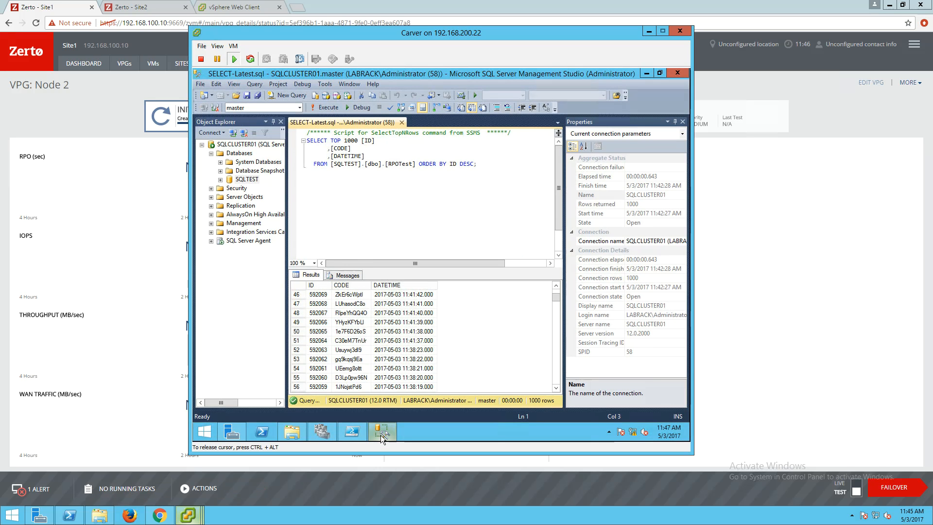
left_click(328, 106)
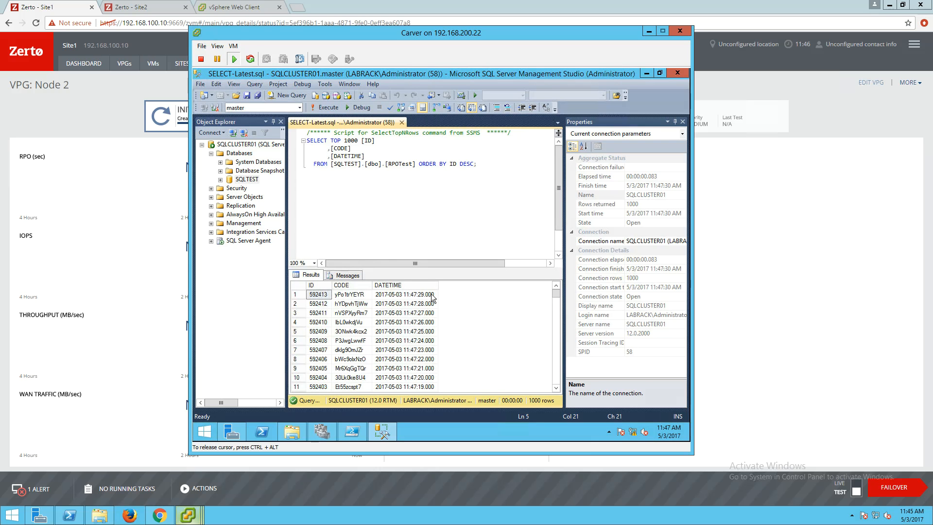
left_click(323, 108)
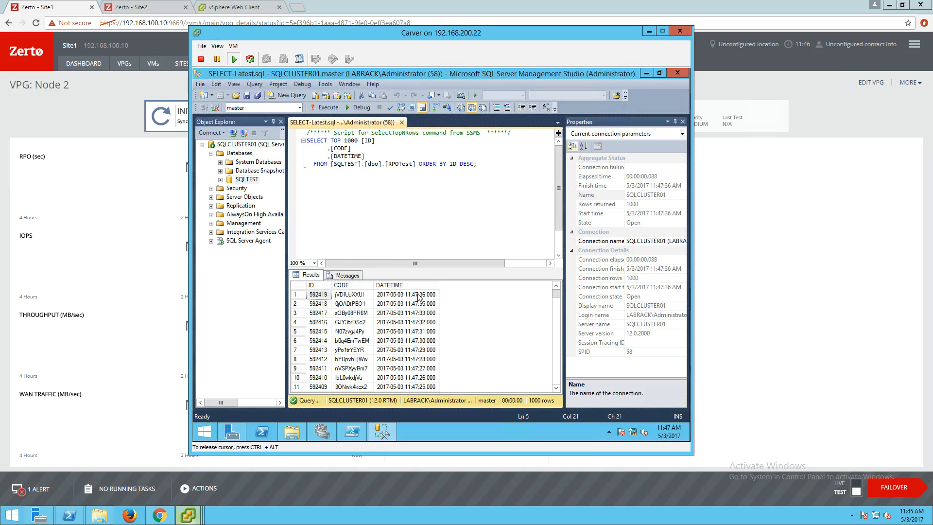
left_click(324, 108)
left_click(322, 109)
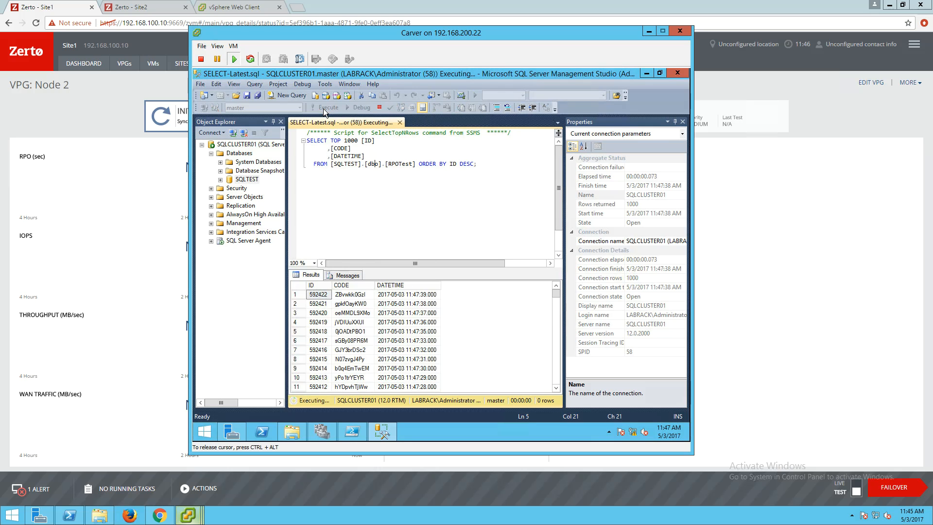
left_click(322, 108)
left_click(323, 108)
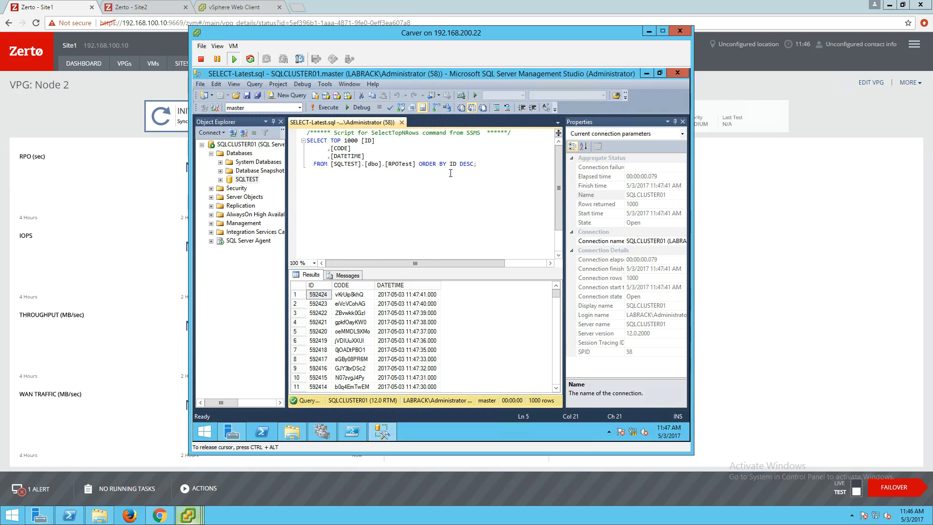
Step: Check the Node 2 VPG status in Zerto, and display the Site2 and Site1 vSphere Client windows side by side
left_click(121, 116)
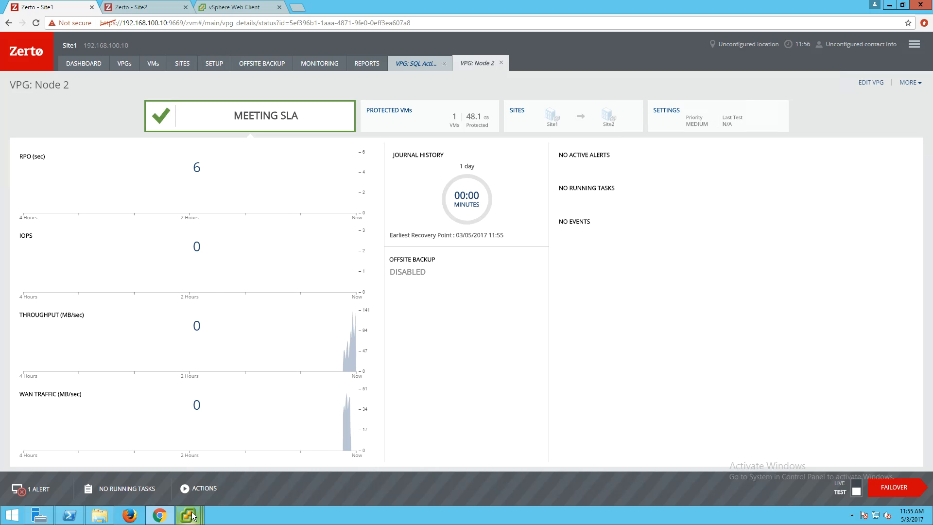
mouse_move(194, 516)
left_click(193, 472)
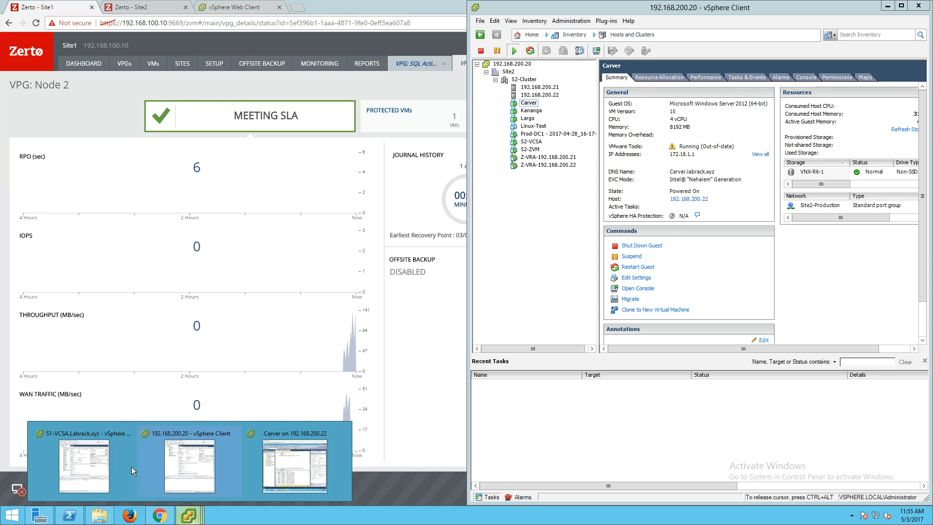
left_click(105, 463)
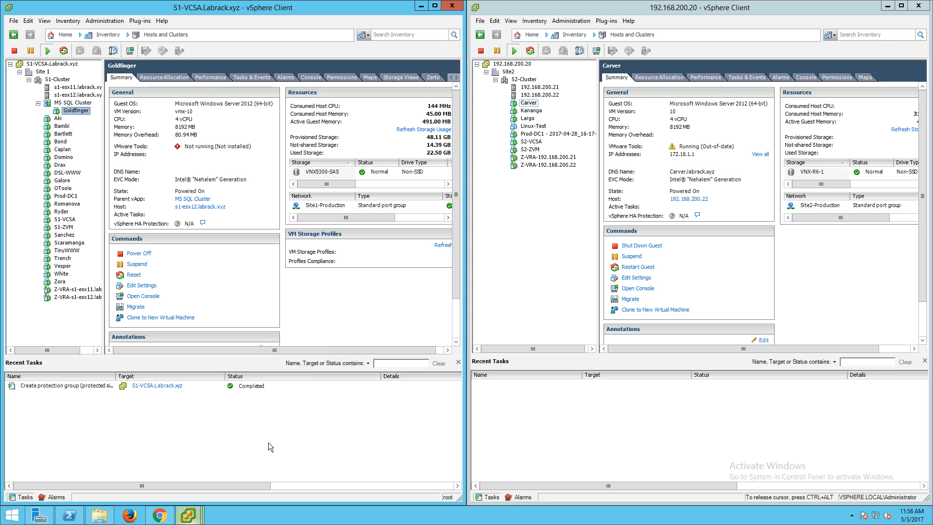
Step: Return to Zerto and start moving the Node 2 VPG to Site2 with commit policy None and Force Shutdown enabled
left_click(160, 516)
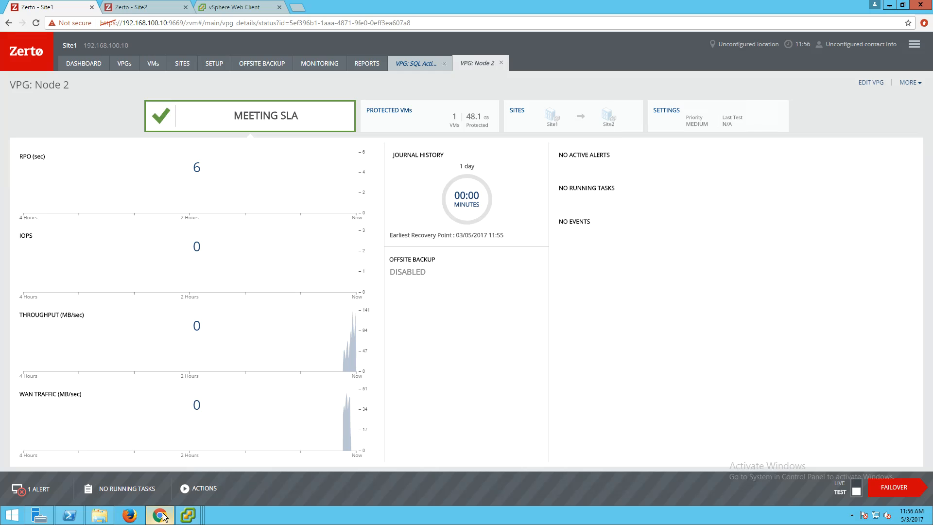
left_click(201, 490)
left_click(215, 450)
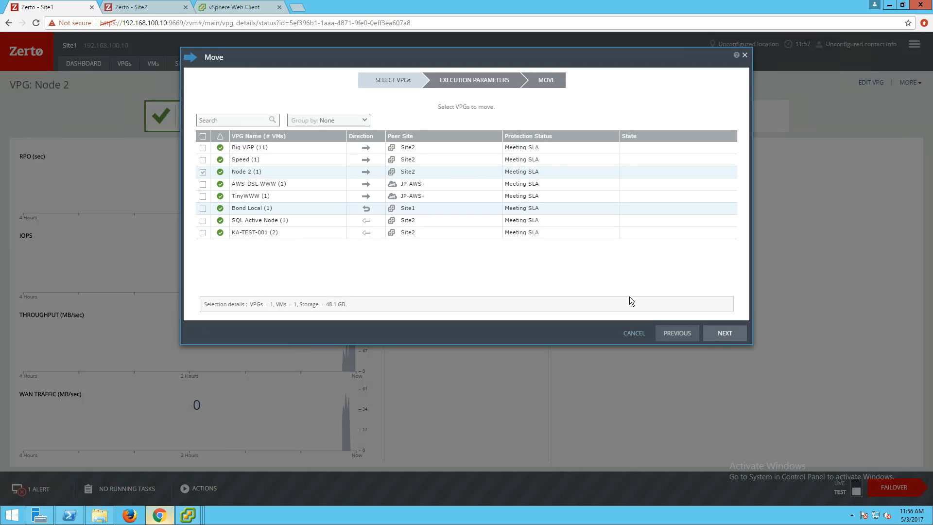
left_click(724, 334)
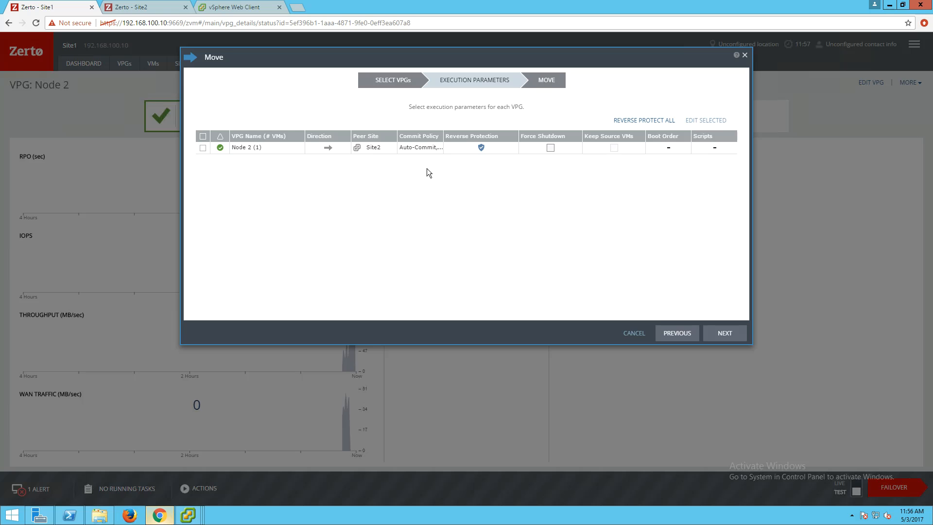
left_click(414, 146)
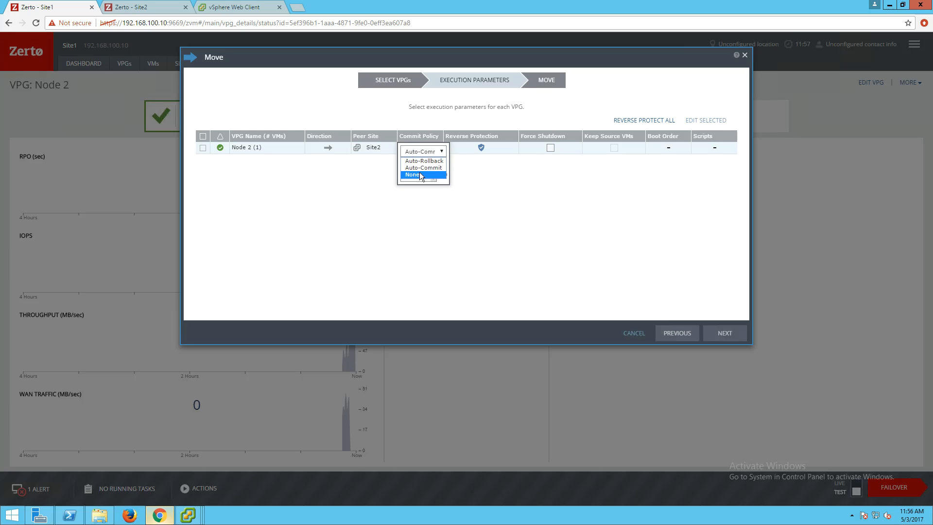
left_click(420, 175)
left_click(469, 163)
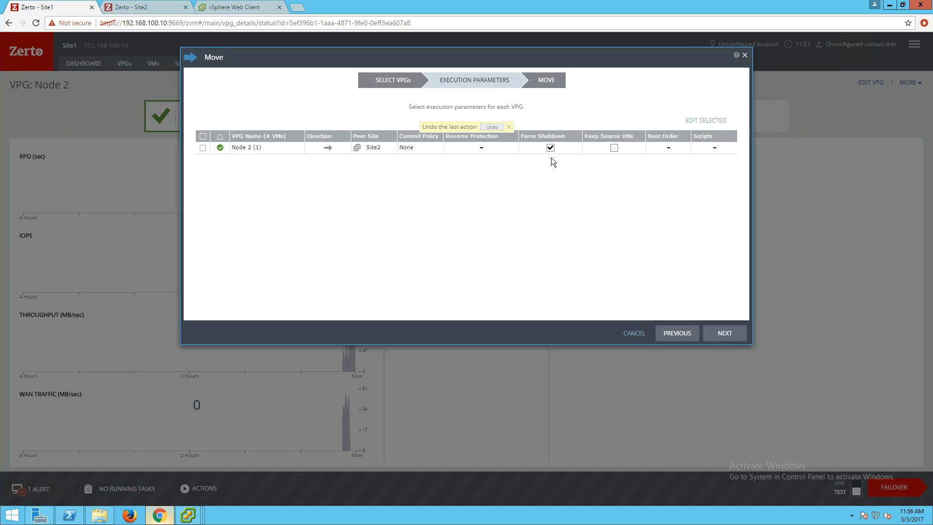
left_click(713, 332)
left_click(495, 309)
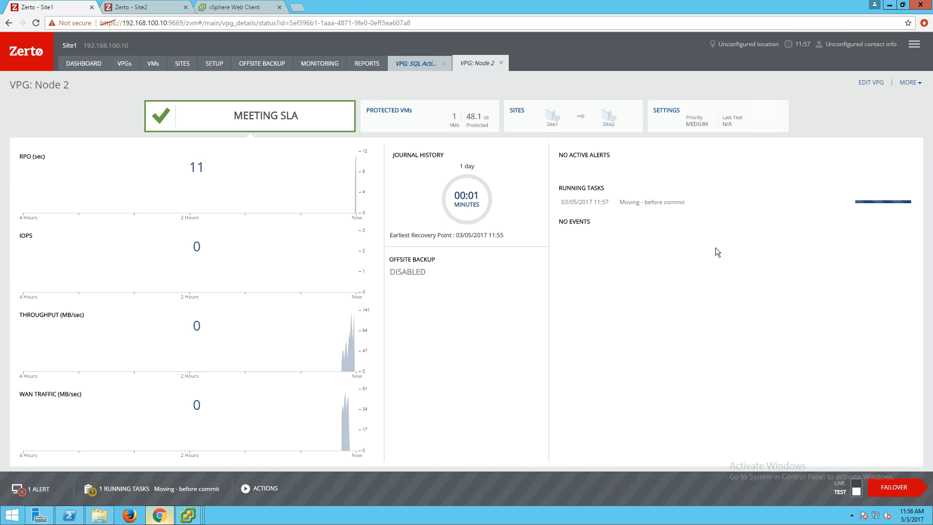
Step: Return to the vSphere Client windows and open the console of the Goldfinger VM in Site2's S2-Cluster
left_click(890, 6)
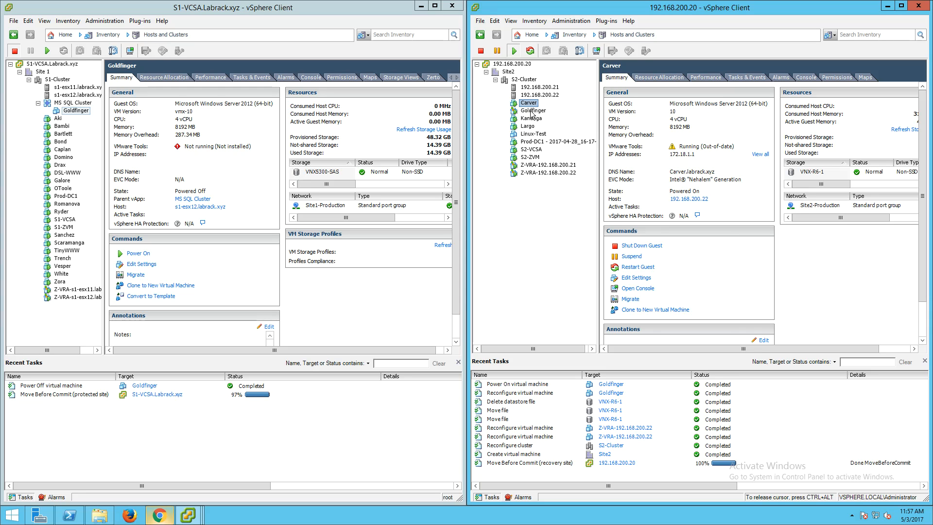
right_click(529, 110)
left_click(563, 104)
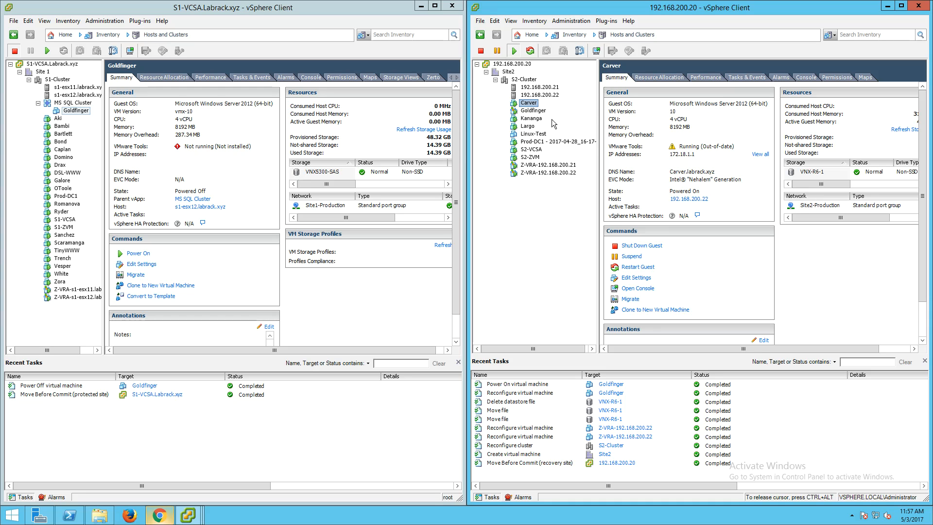
left_click(542, 111)
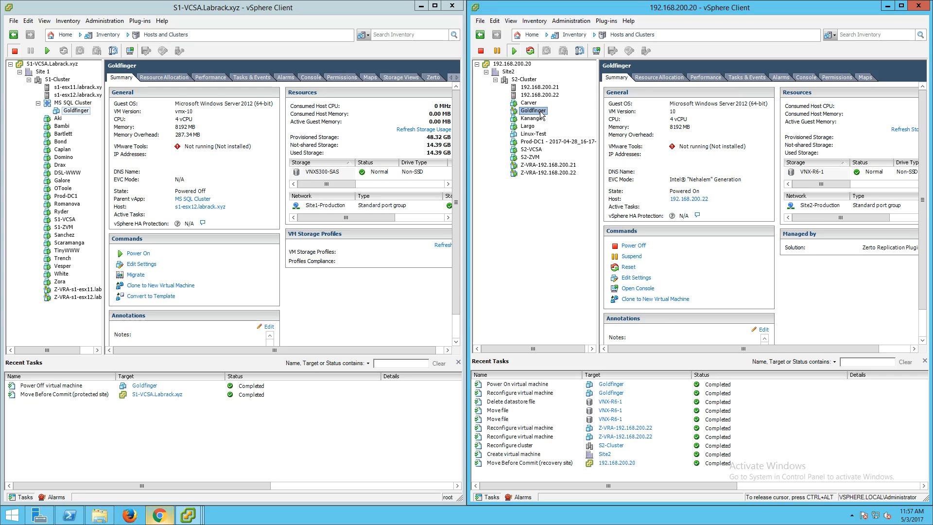
right_click(540, 113)
left_click(559, 144)
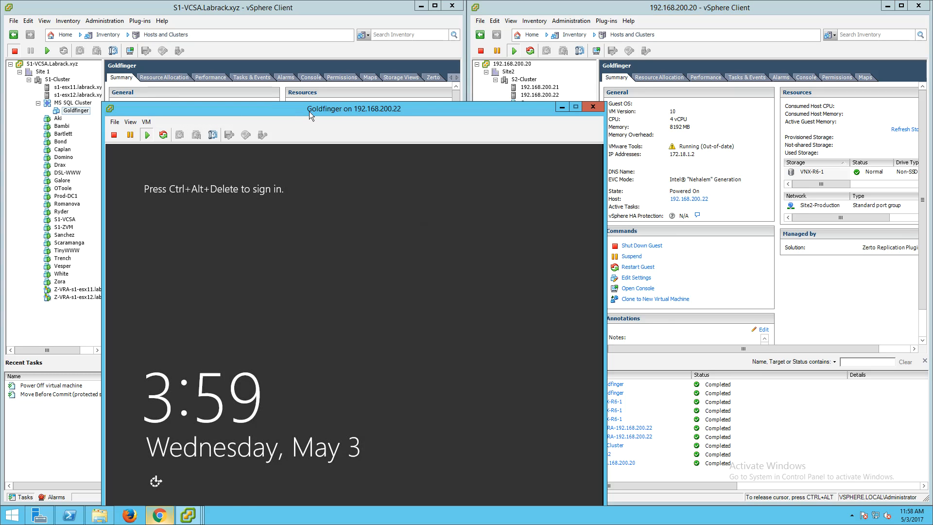
Step: Unlock Goldfinger's sign-in screen, proceed past the Zerto managed-entity confirmation, and sign in with the account password
left_click(151, 58)
mouse_move(188, 78)
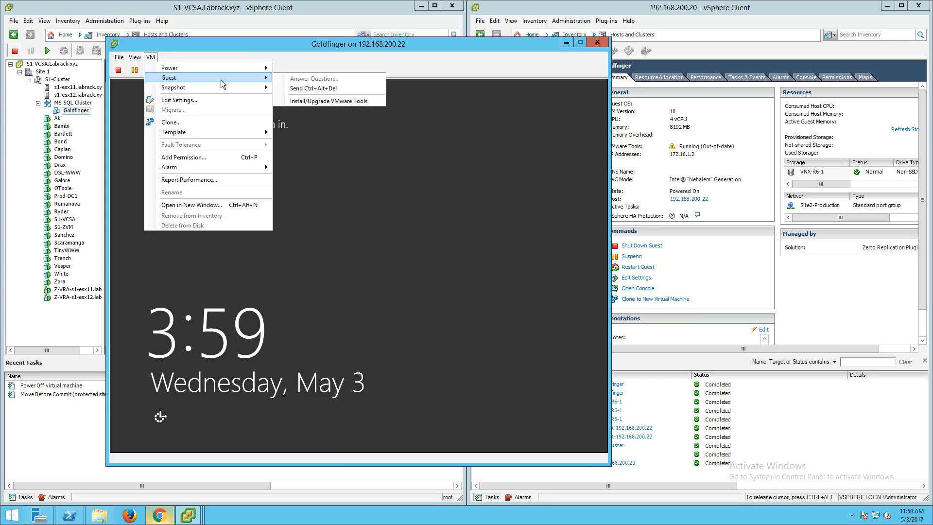
left_click(313, 88)
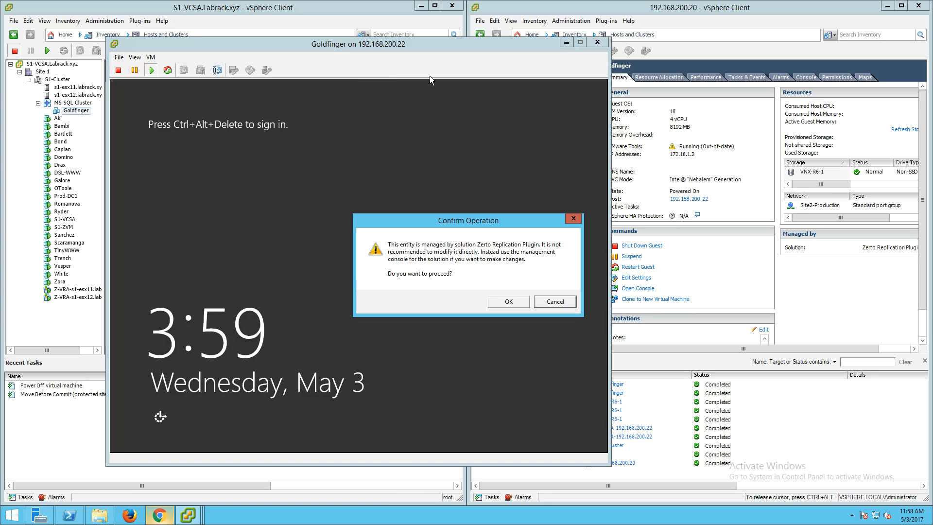
key("Return")
left_click(349, 204)
type("••••••••••••")
key("Return")
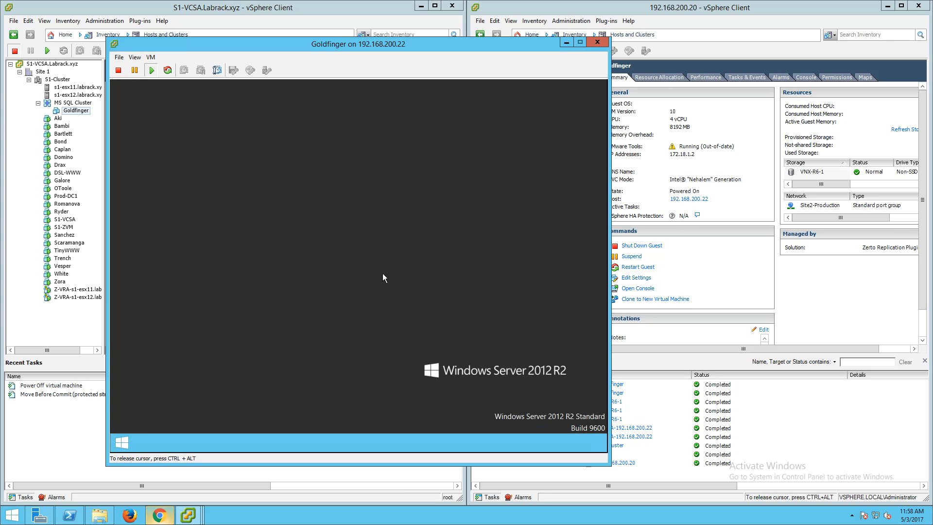
Step: Ping dc1 and carver from a command prompt on Goldfinger, and open File Explorer to check its drives
left_click(127, 445)
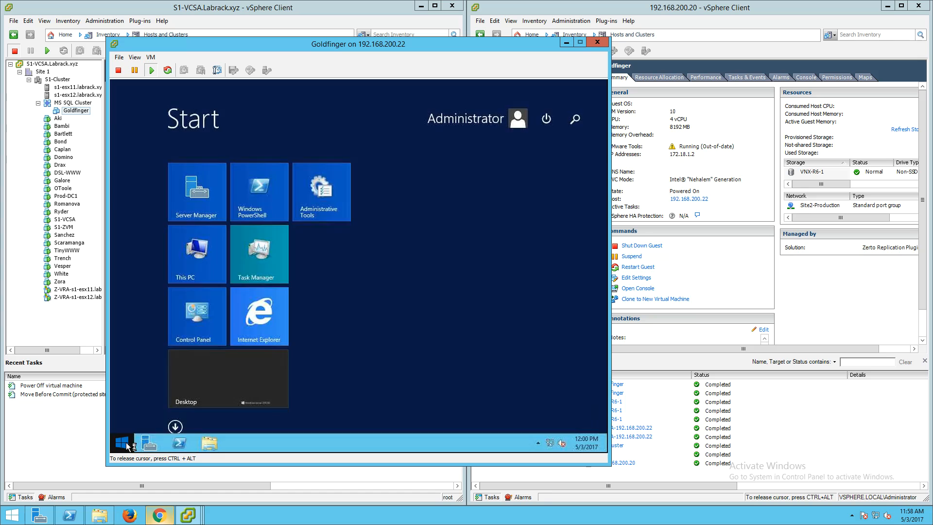
left_click(172, 396)
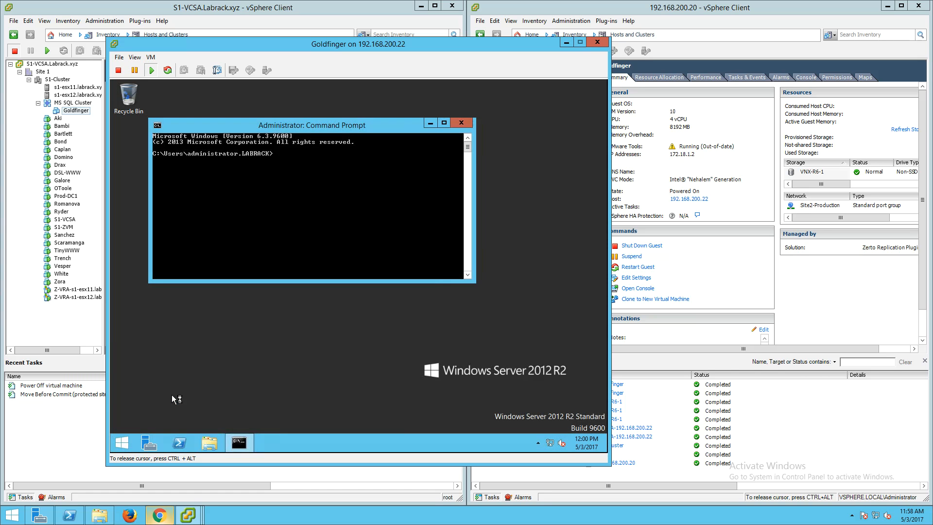
type("ping dc1")
key("Return")
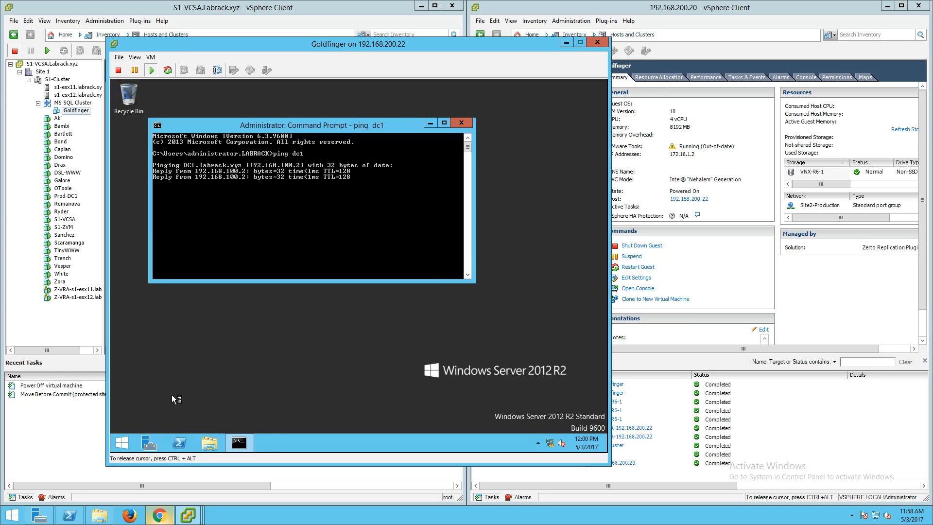
key("ctrl+c")
type("ping carver")
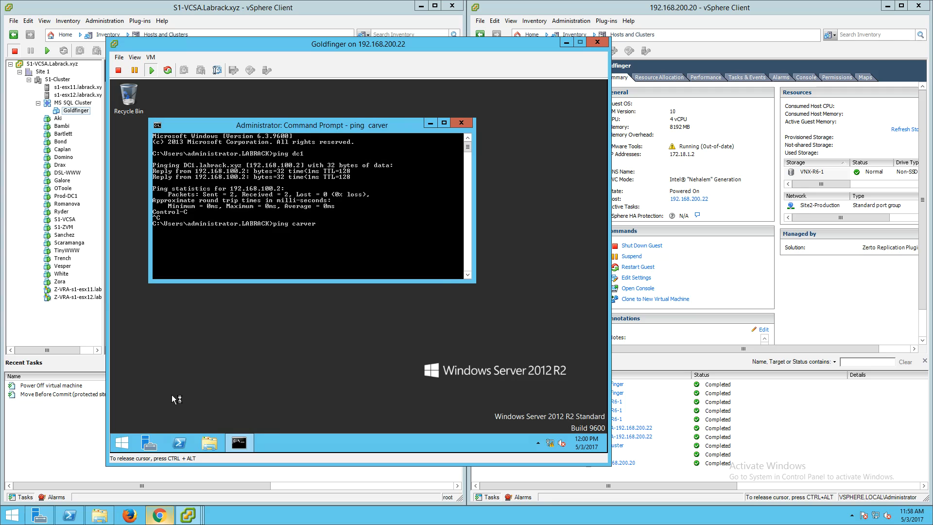
key("Return")
key("ctrl+c")
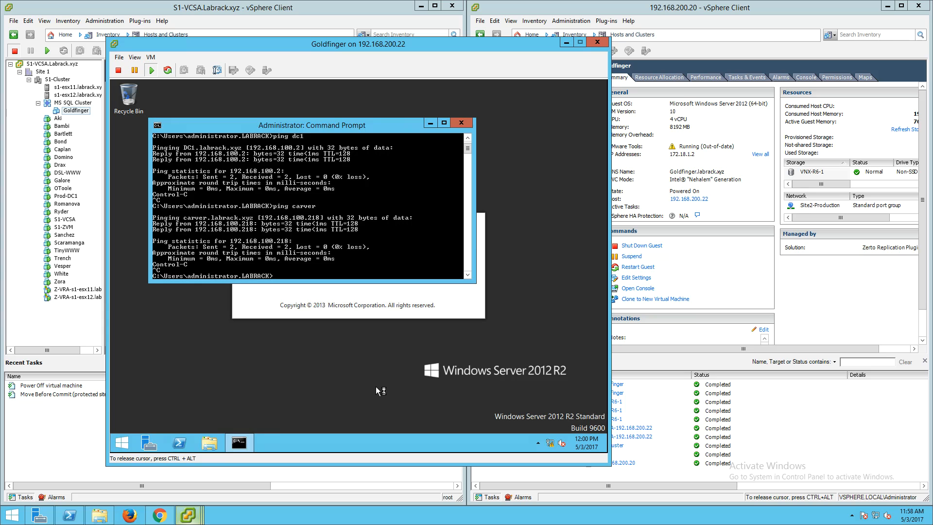
left_click(209, 442)
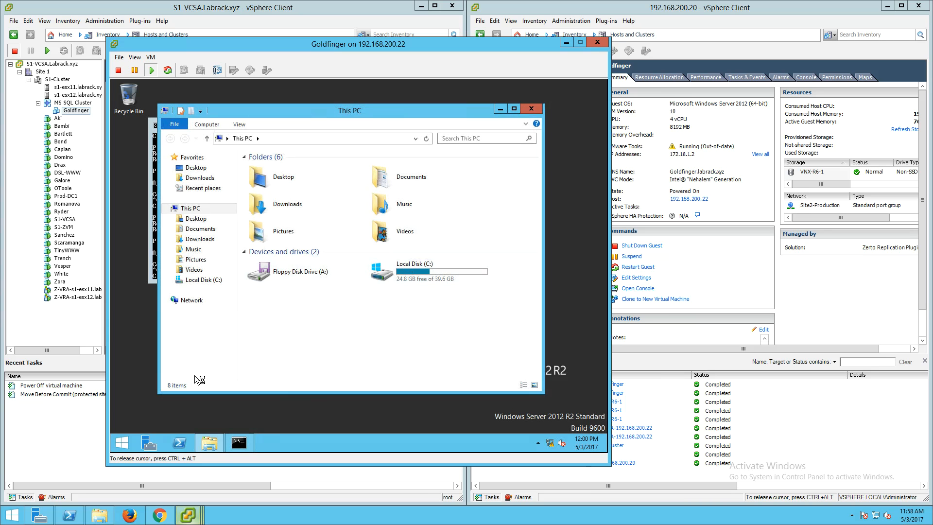
Step: Return to Zerto in Chrome and commit the Node 2 move with Reverse Protection disabled
left_click(159, 515)
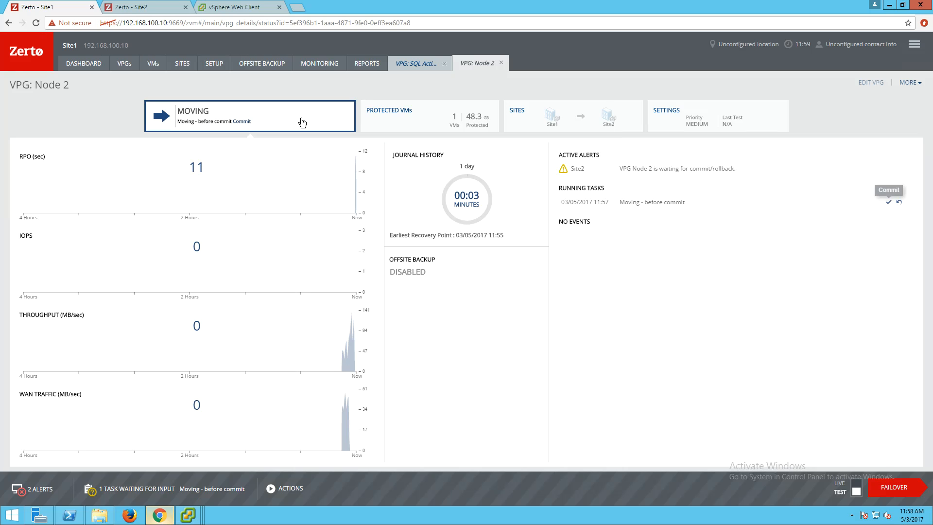
left_click(888, 203)
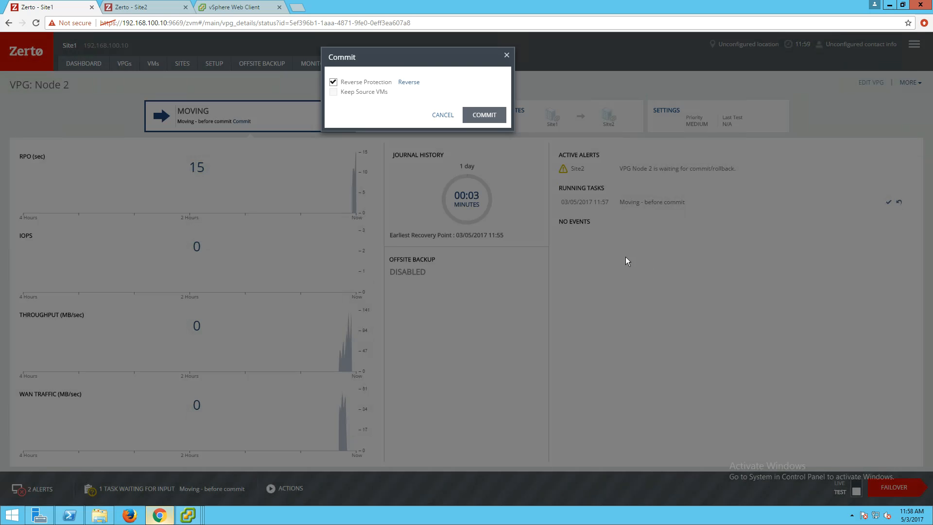
left_click(334, 82)
left_click(483, 116)
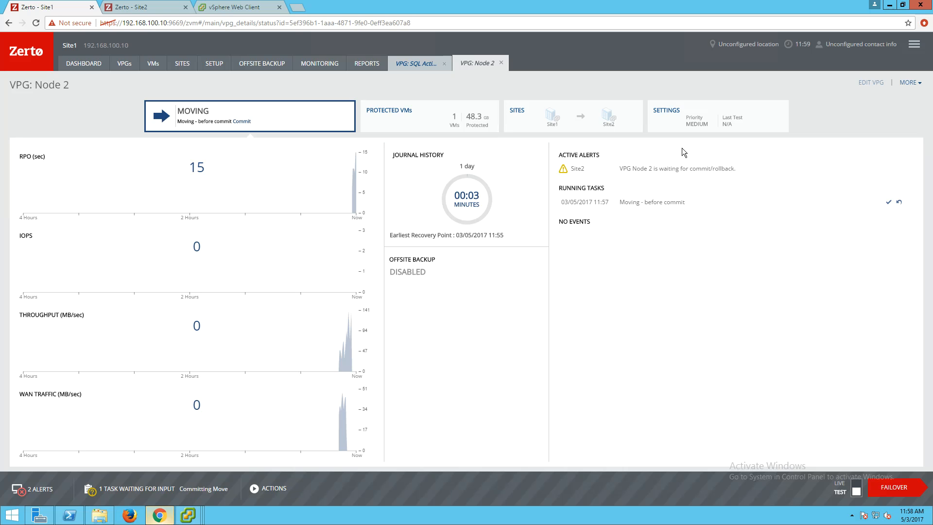
Step: Return to the vSphere Client windows and move the Goldfinger console aside to view both sites' inventories and Site2's tasks
left_click(889, 5)
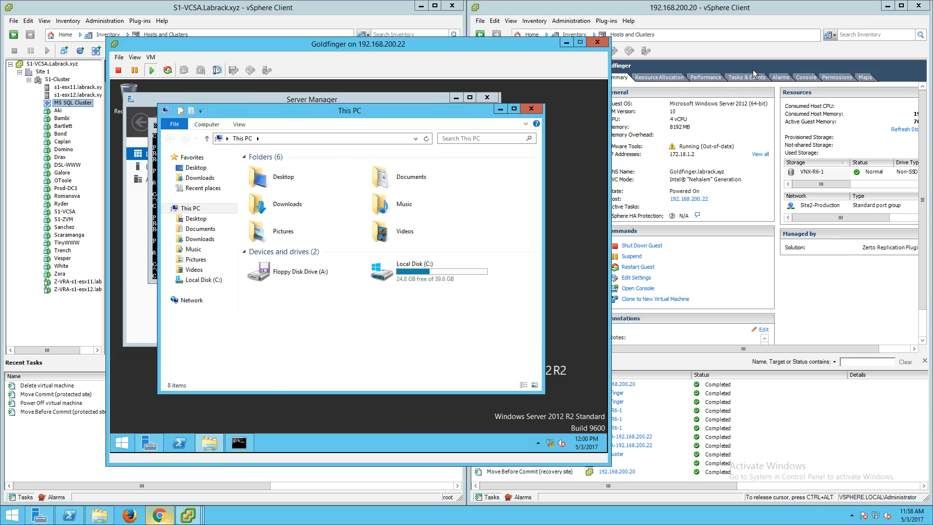
left_click_drag(540, 45, 584, 192)
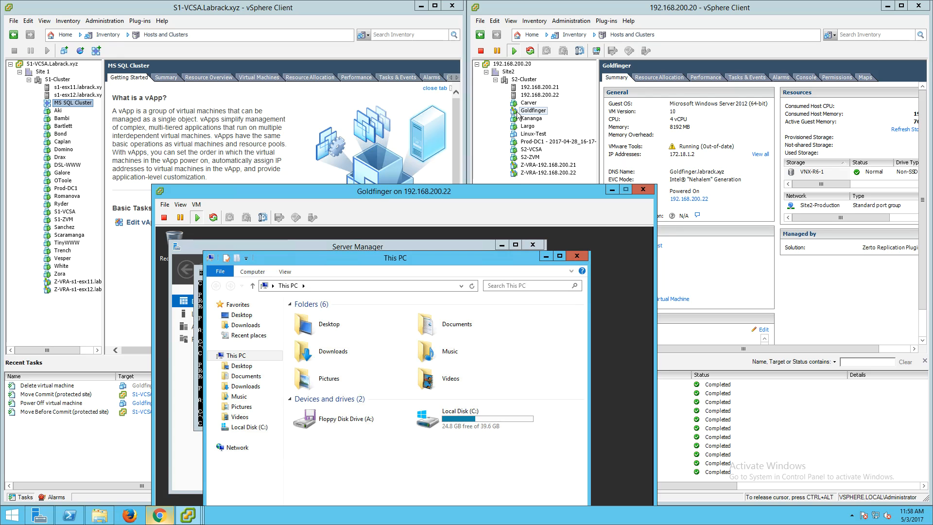
left_click_drag(524, 196, 358, 43)
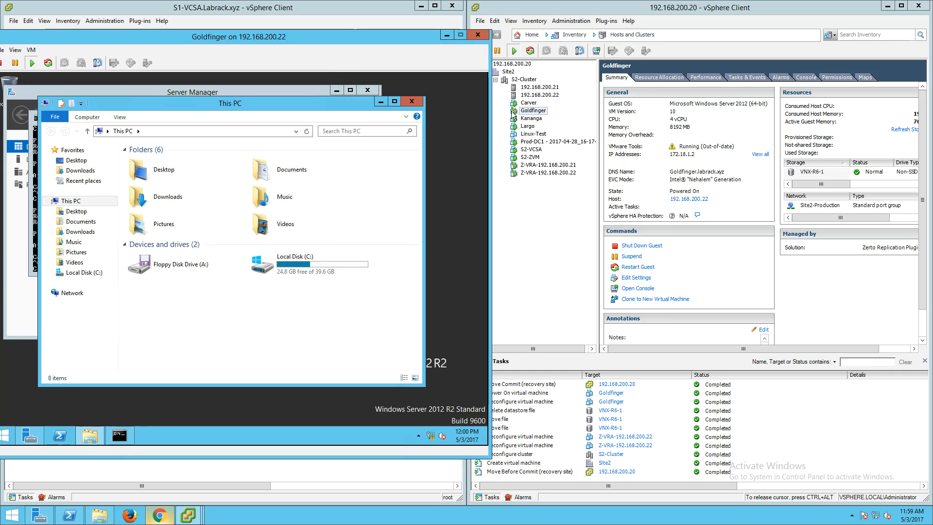
Step: Close the open windows inside Goldfinger, close its console, and select Site2's Move Commit (recovery site) task
left_click_drag(413, 41, 639, 62)
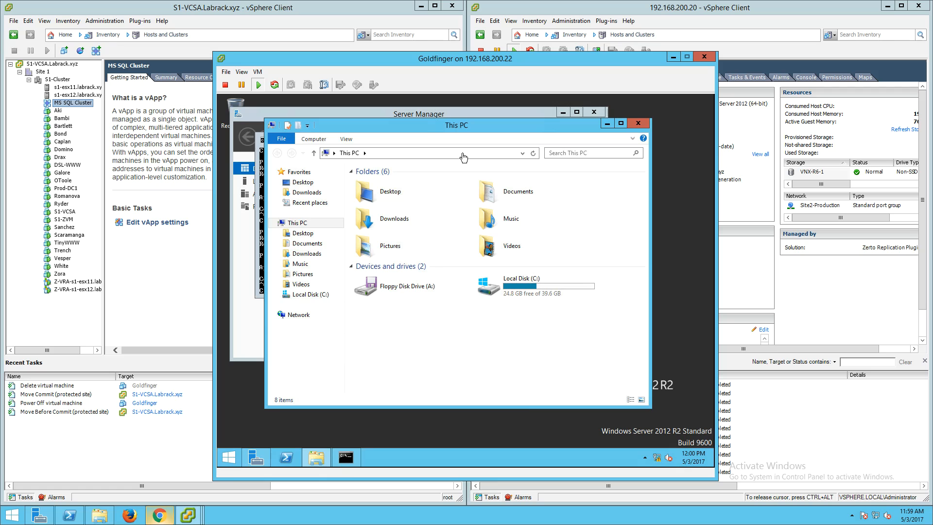
left_click(635, 124)
left_click(579, 138)
left_click(594, 113)
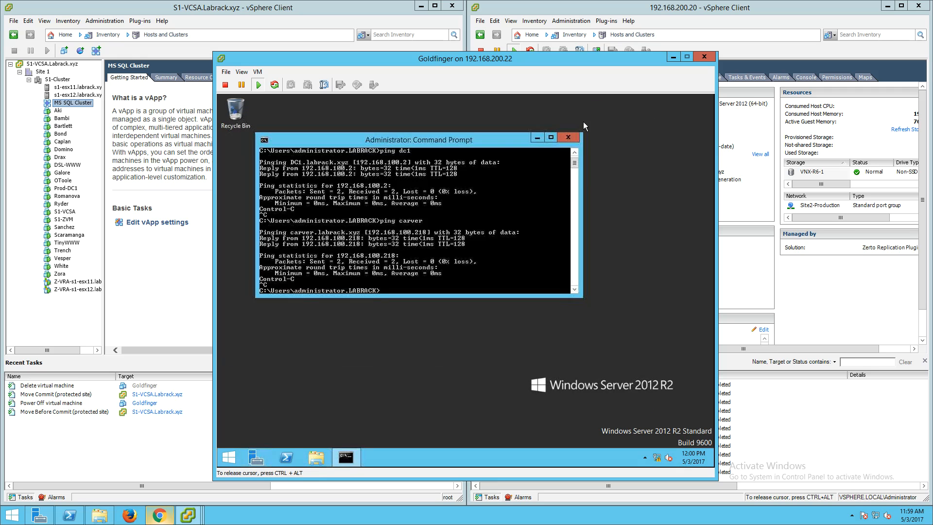
left_click(570, 138)
left_click(704, 57)
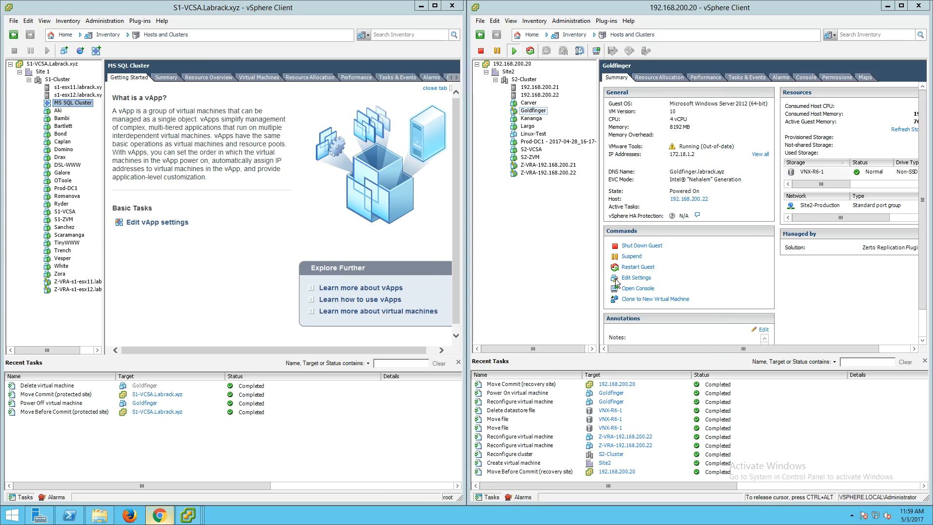
left_click(508, 387)
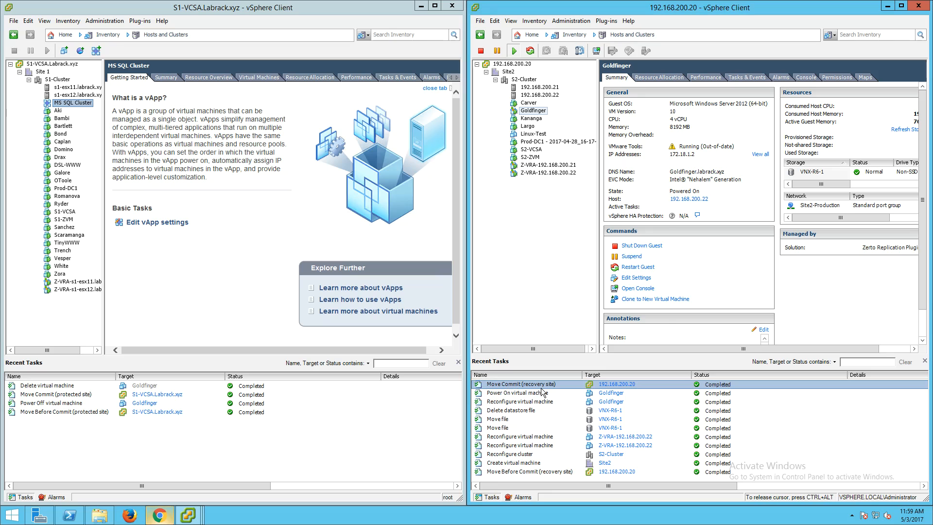
Step: Switch to Zerto in Chrome, delete the Node 2 VPG without keeping the recovery disks at the peer site, and display the VPG list
left_click(160, 518)
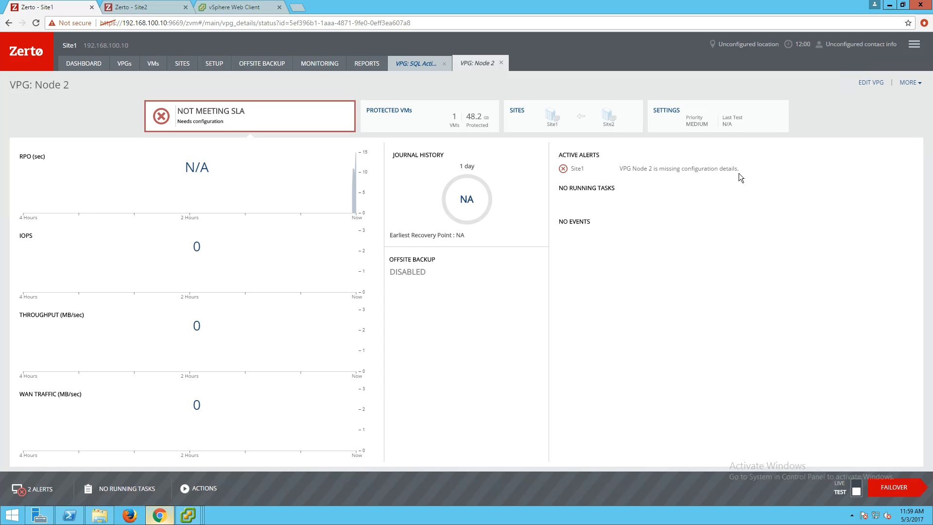
left_click(908, 82)
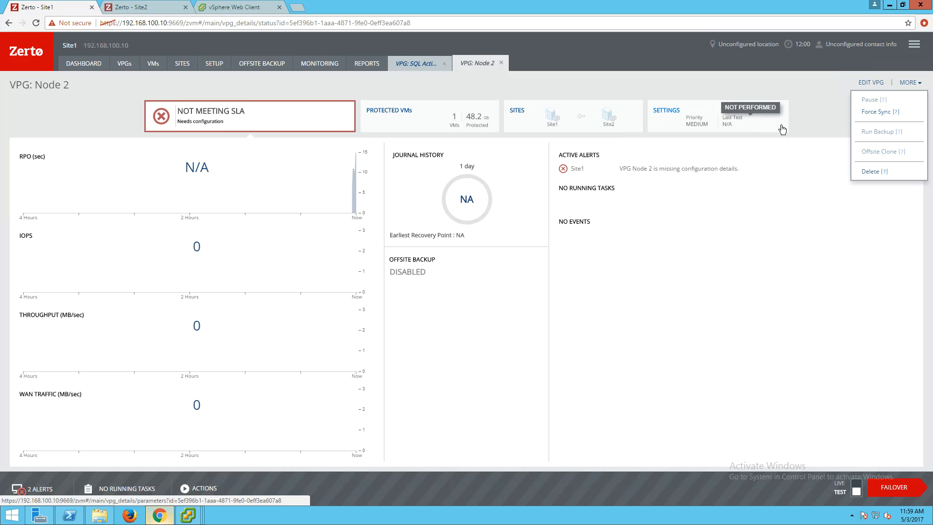
left_click(871, 173)
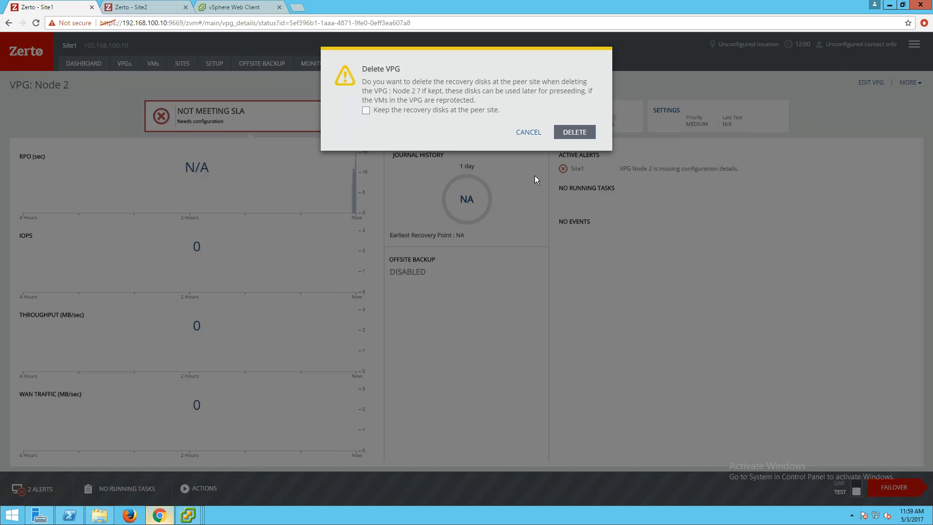
left_click(577, 138)
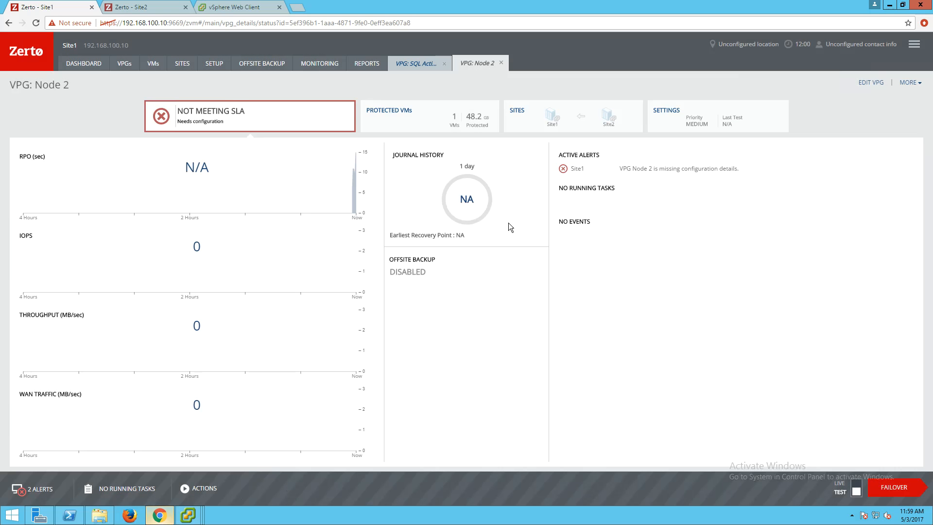
left_click(125, 63)
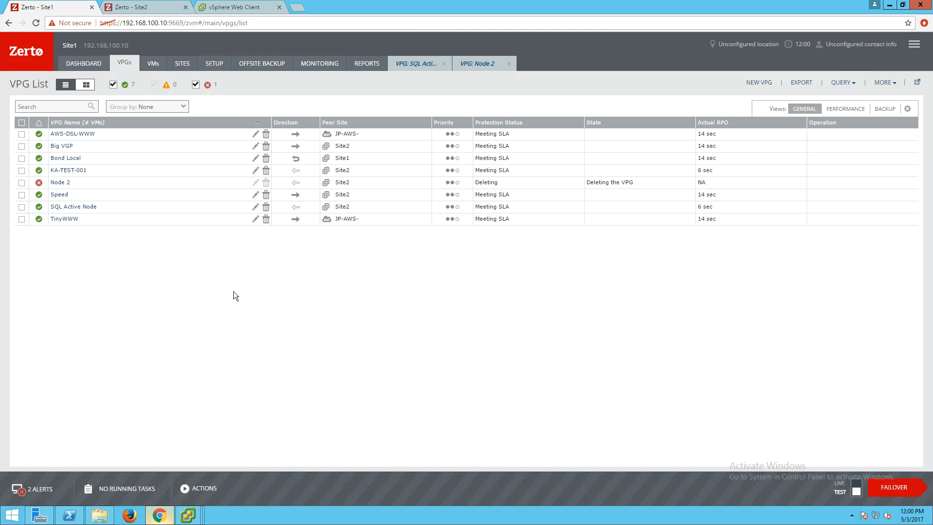
Step: Return to the vSphere Client windows and shut down the guest operating system of Goldfinger at Site2
left_click(185, 519)
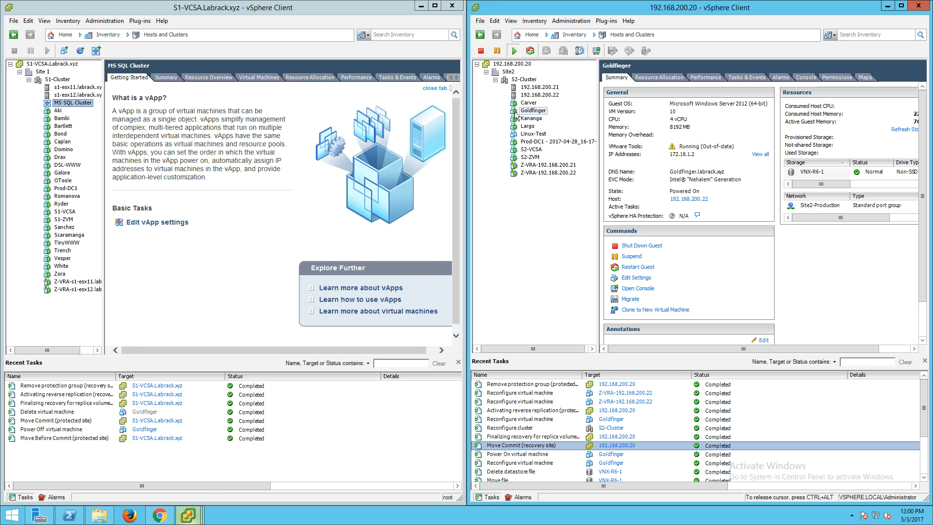
right_click(530, 114)
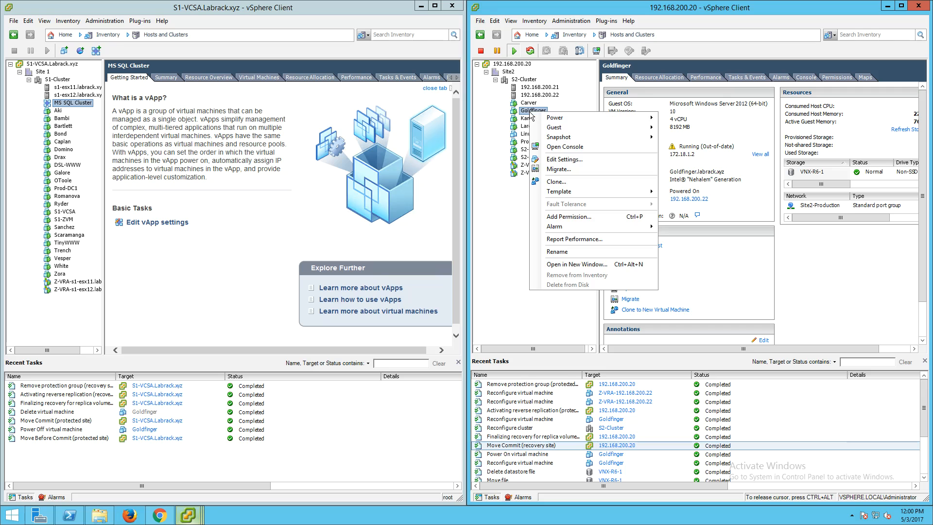
mouse_move(545, 121)
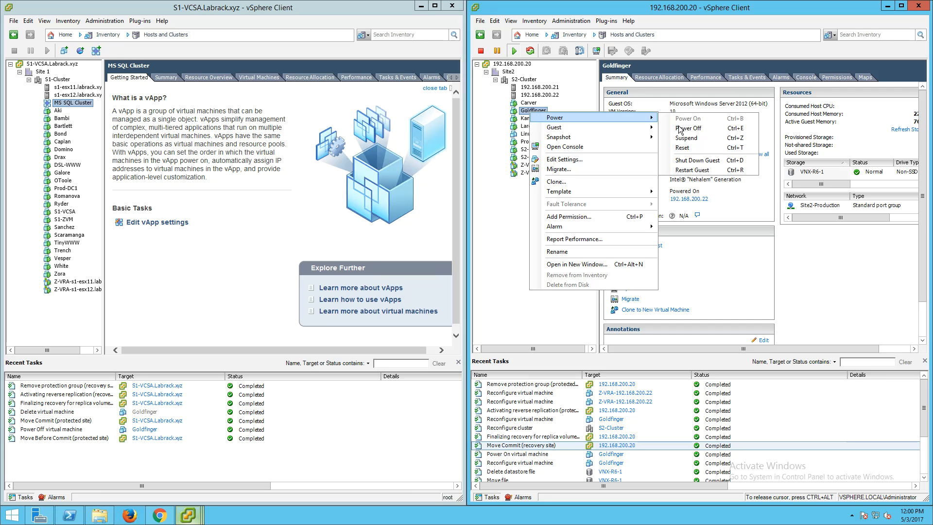
left_click(698, 161)
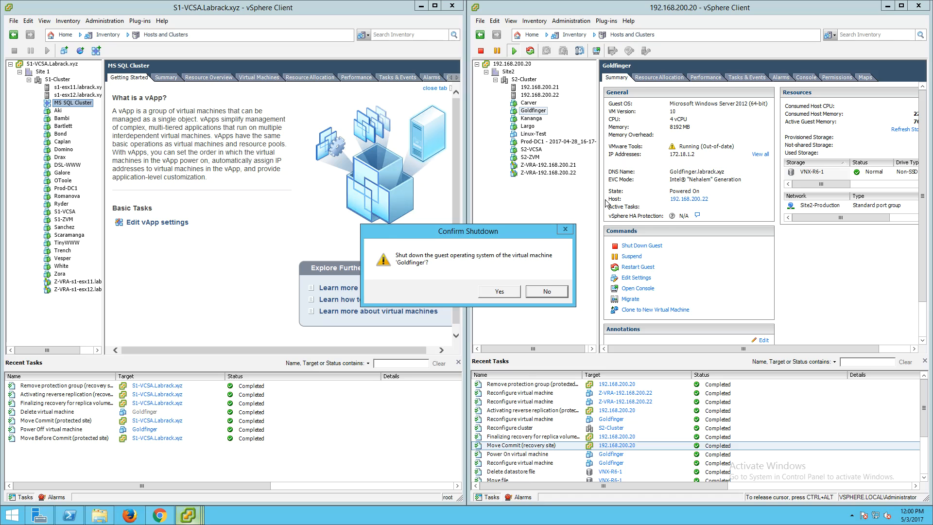
left_click(499, 291)
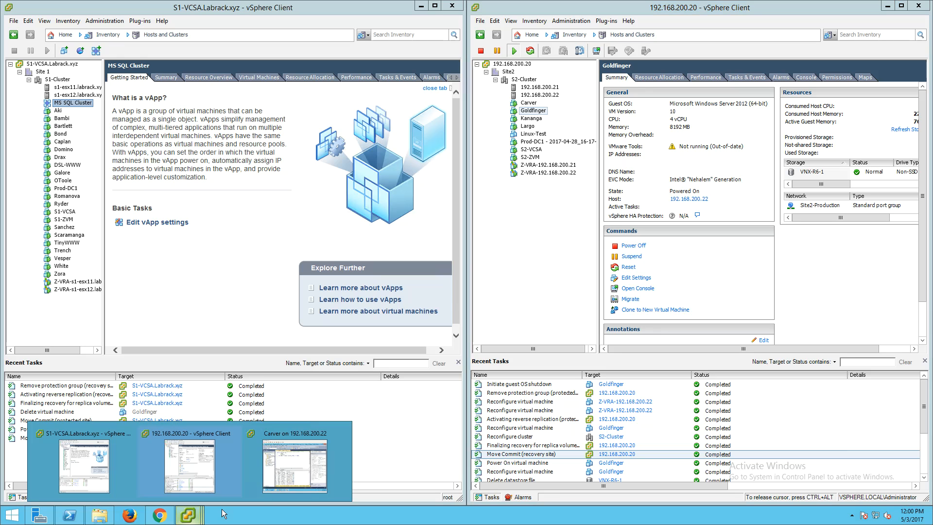
Step: Check which hard disks are attached in Goldfinger's virtual machine settings
right_click(528, 113)
left_click(548, 158)
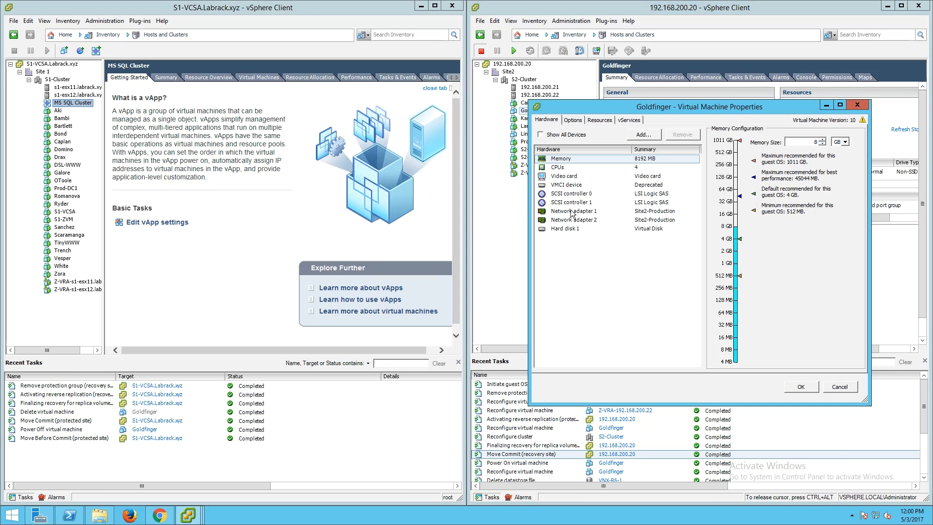
left_click(569, 230)
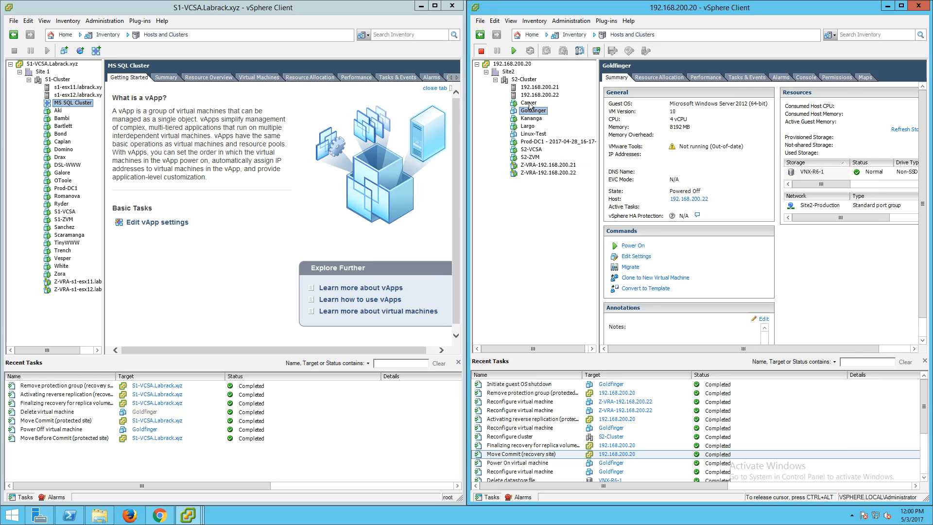
Step: Examine the mapping files and virtual device nodes of Carver's hard disks 1, 2 and 3, leaving its settings unchanged
right_click(528, 103)
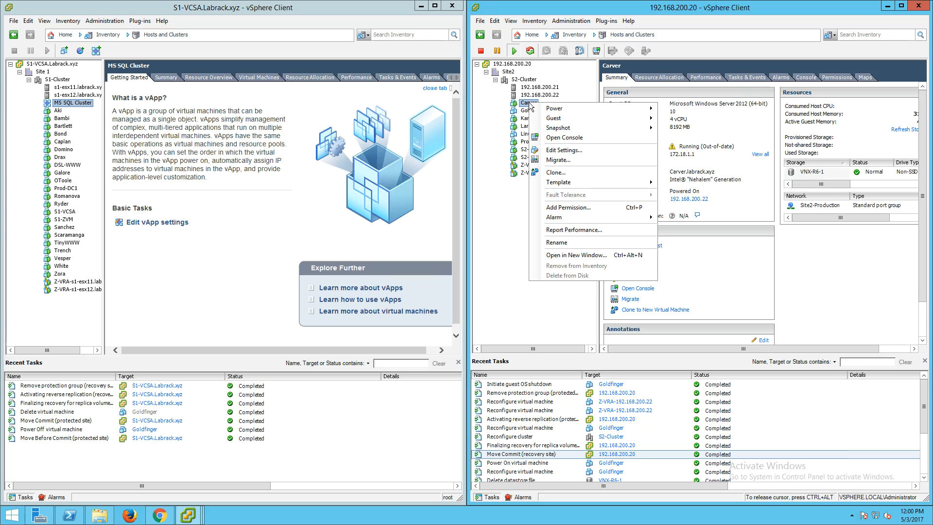
left_click(557, 152)
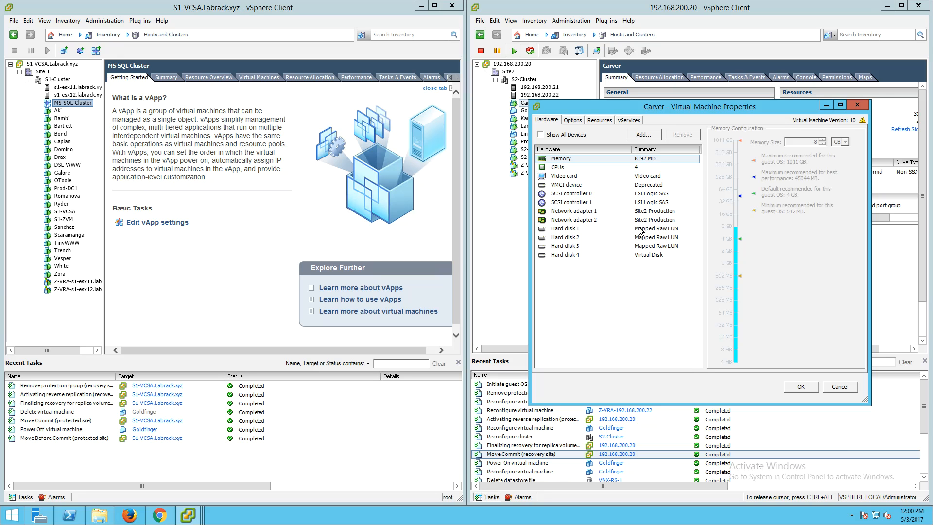
left_click(656, 229)
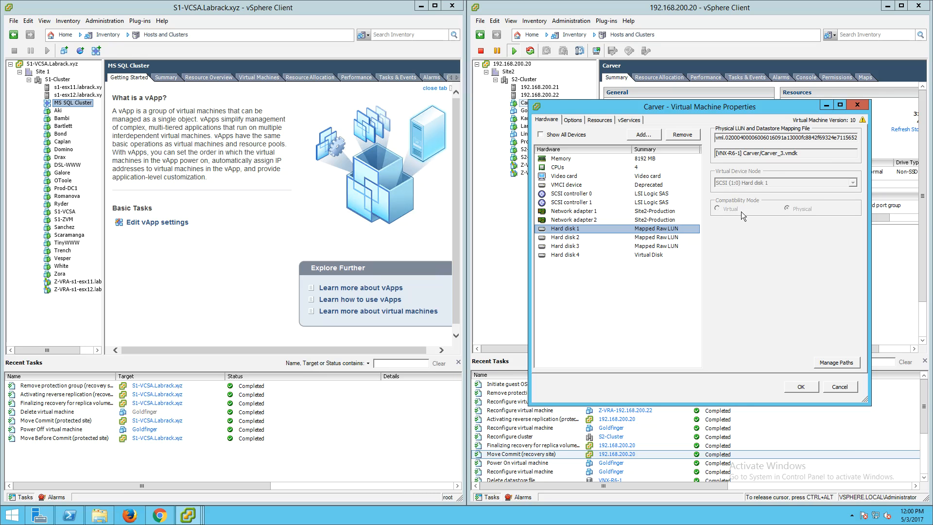
left_click_drag(761, 154, 801, 155)
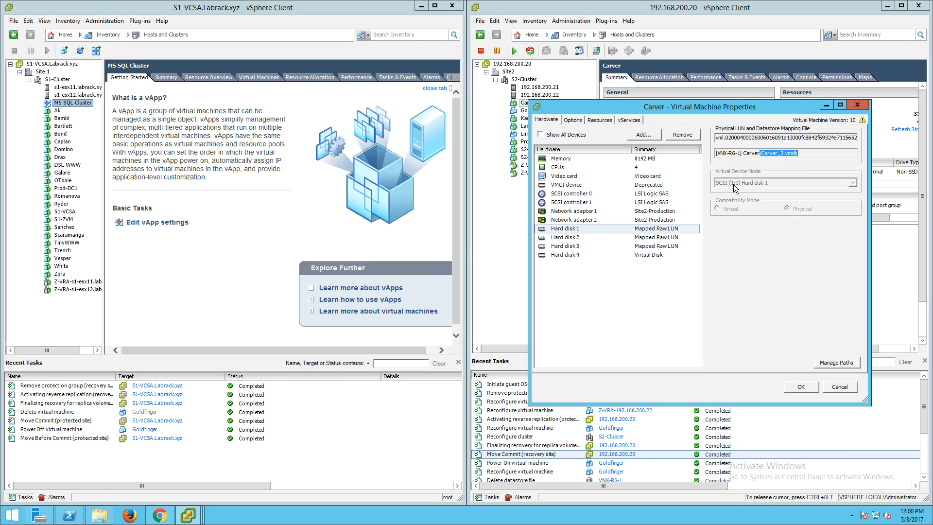
left_click(660, 239)
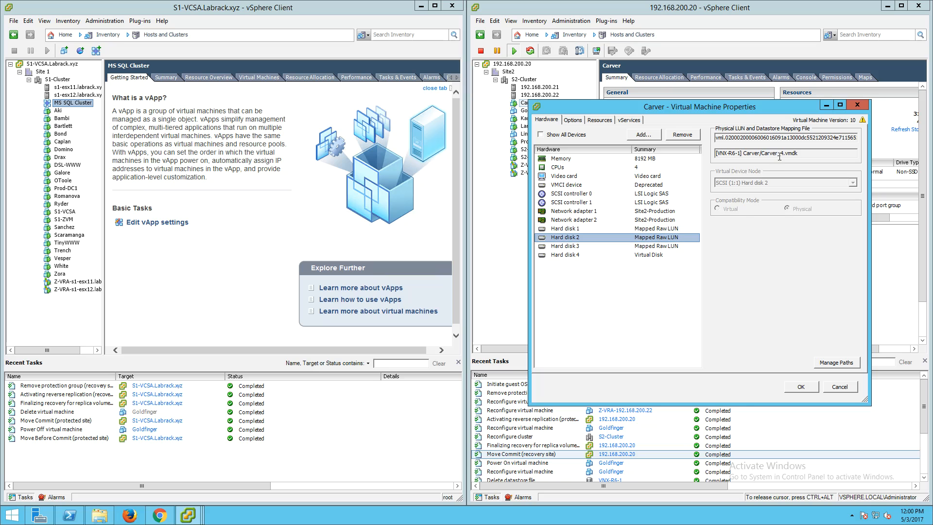
left_click(671, 246)
left_click_drag(777, 154, 790, 154)
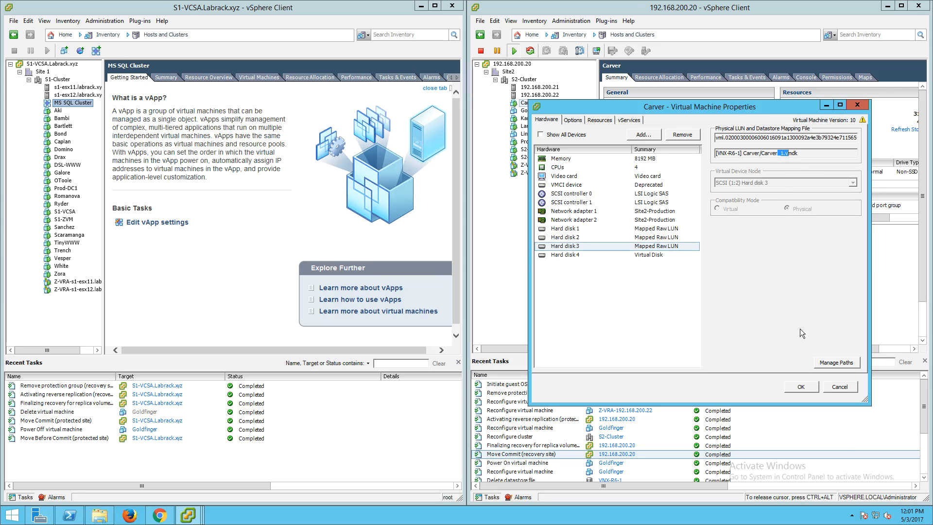
left_click(839, 387)
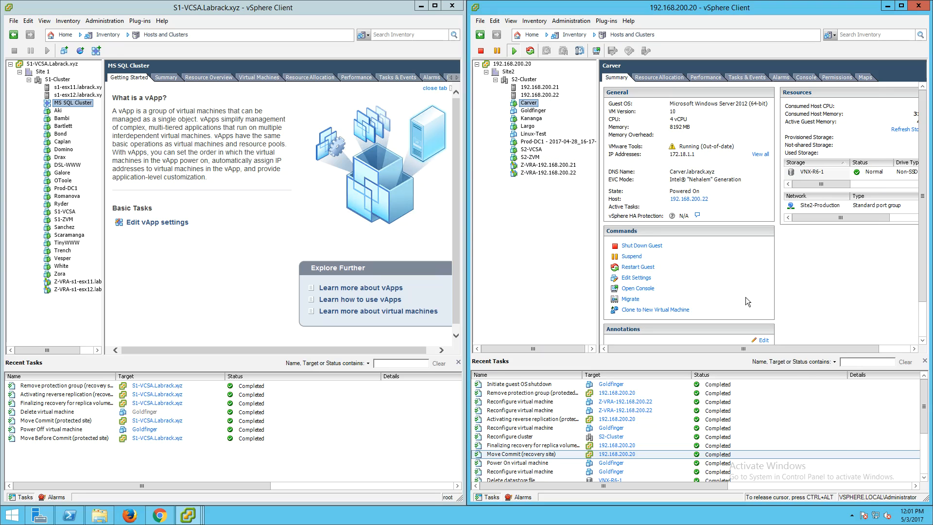
Step: Start adding a hard disk to Goldfinger that uses an existing virtual disk
right_click(543, 109)
left_click(570, 157)
left_click(644, 135)
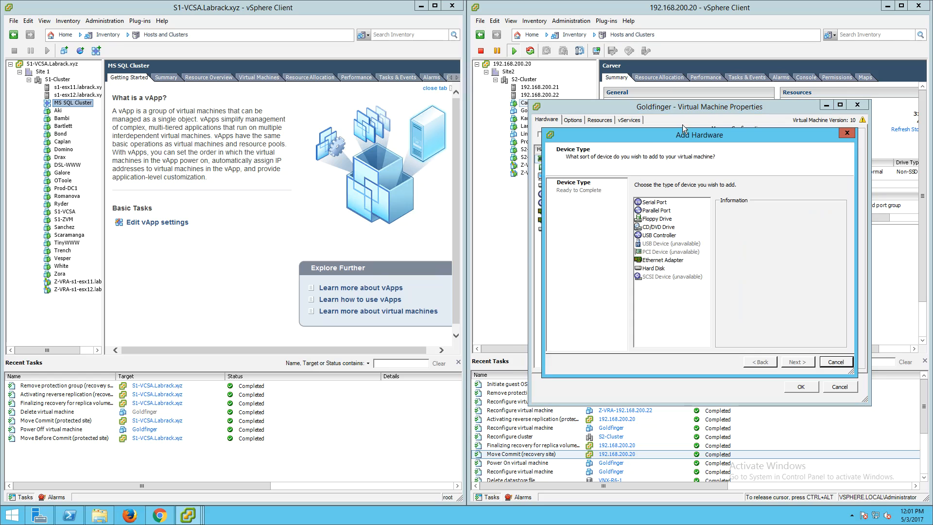
left_click(664, 271)
left_click(805, 364)
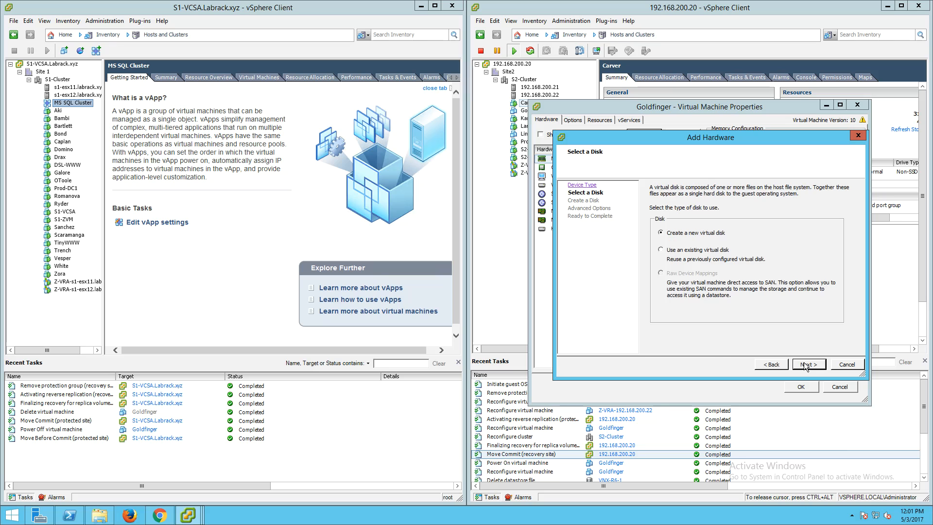
left_click(696, 251)
left_click(806, 365)
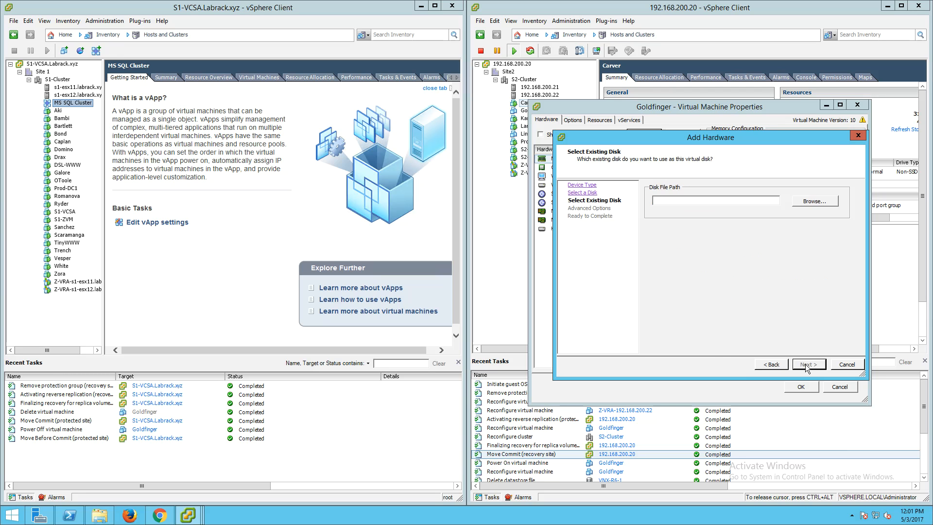
Step: Choose Carver_3.vmdk from the Carver folder on datastore VNX-R6-1 as the existing disk file
left_click(815, 201)
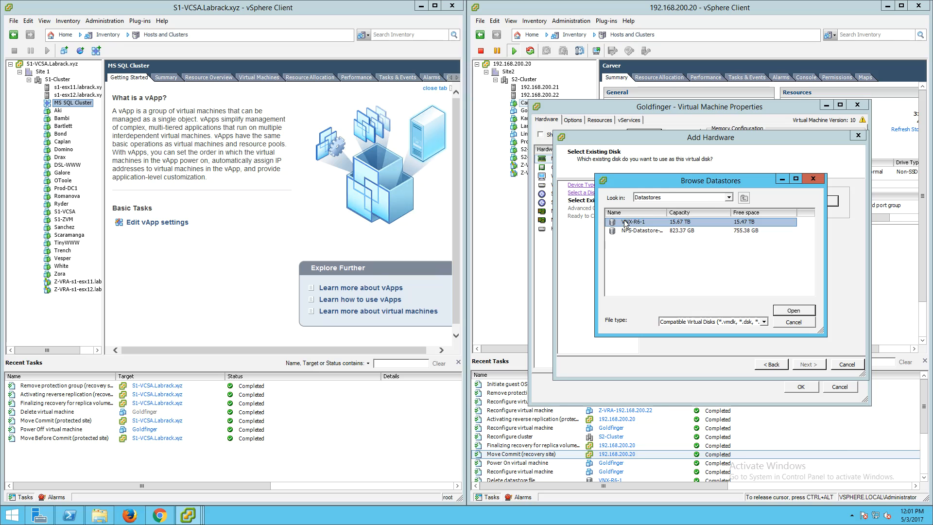
scroll(651, 269, "down", 1)
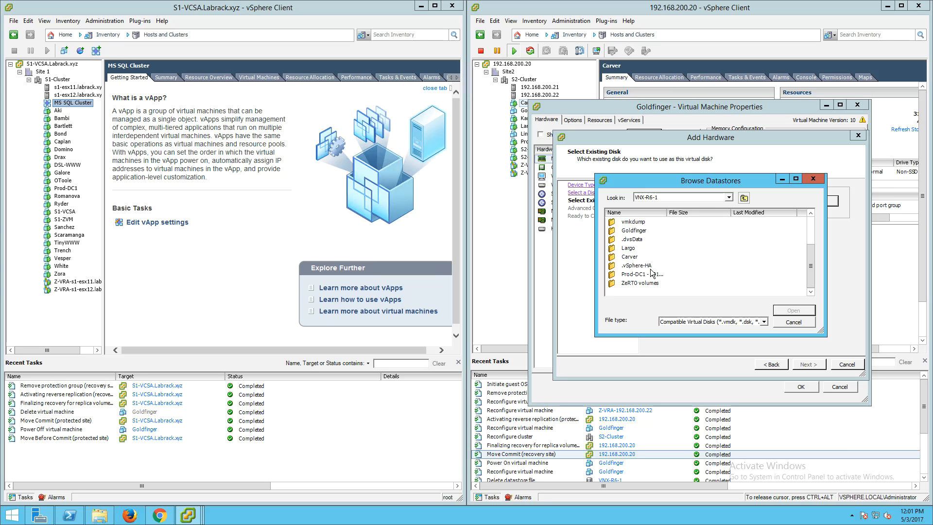
double_click(629, 257)
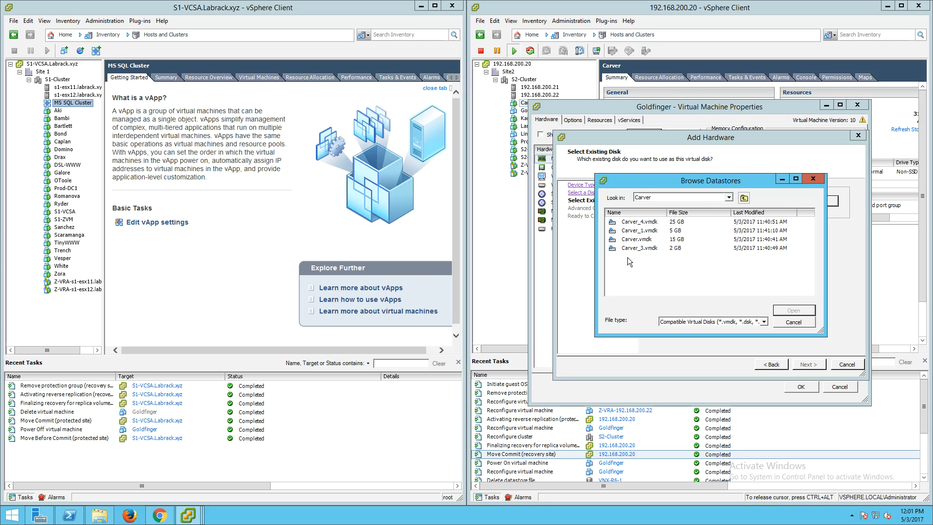
left_click(641, 248)
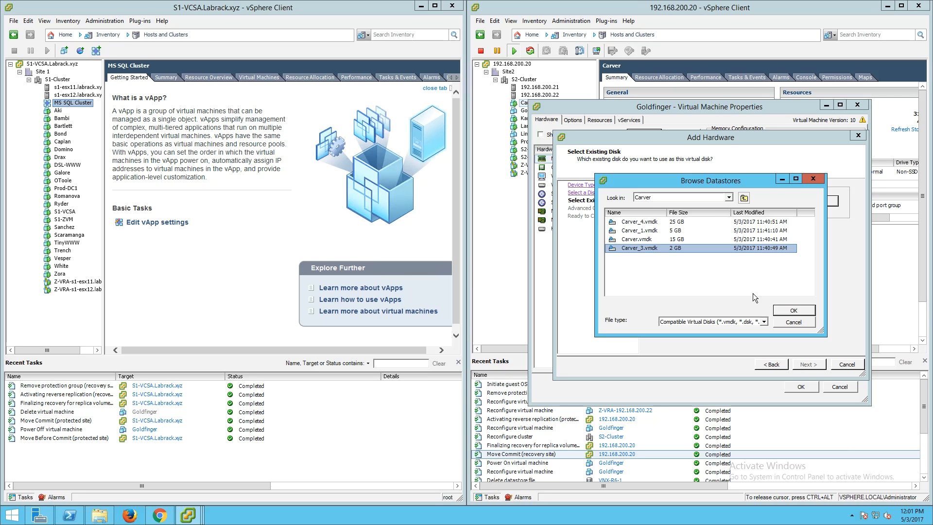
left_click(803, 311)
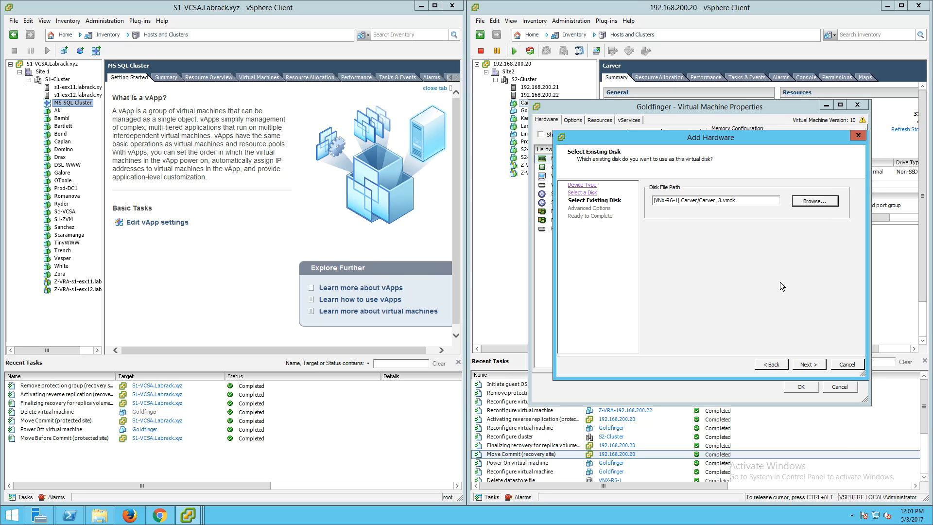
Step: Assign the disk to virtual device node SCSI (1:0) and finish adding it to Goldfinger's hardware
left_click(807, 364)
left_click(712, 217)
scroll(704, 257, "down", 4)
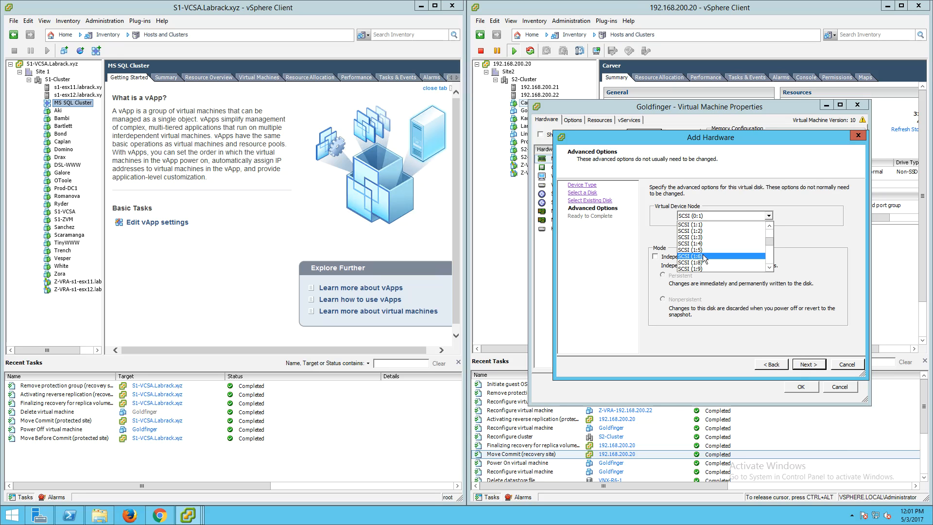
scroll(705, 257, "up", 1)
left_click(707, 256)
left_click(809, 368)
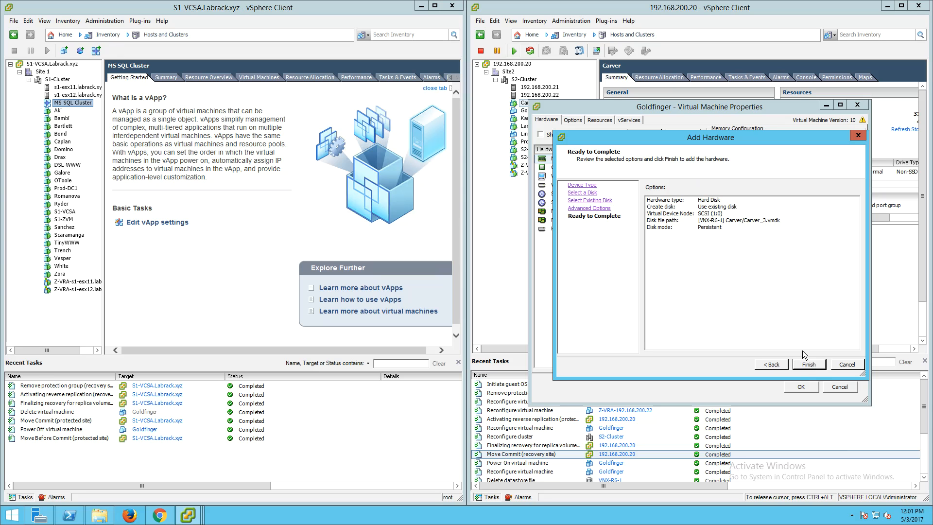
left_click(807, 364)
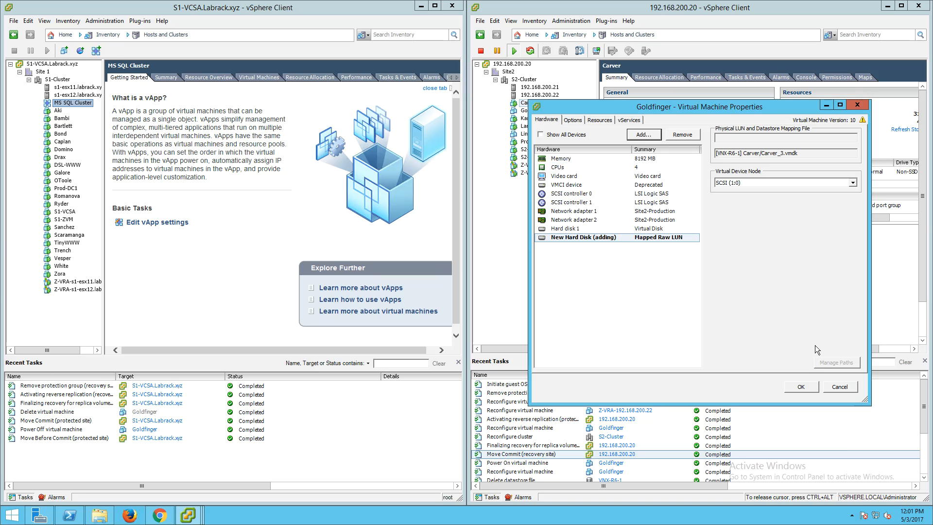
Step: Start adding a second shared hard disk to Goldfinger, using an existing virtual disk
left_click(643, 135)
left_click(673, 269)
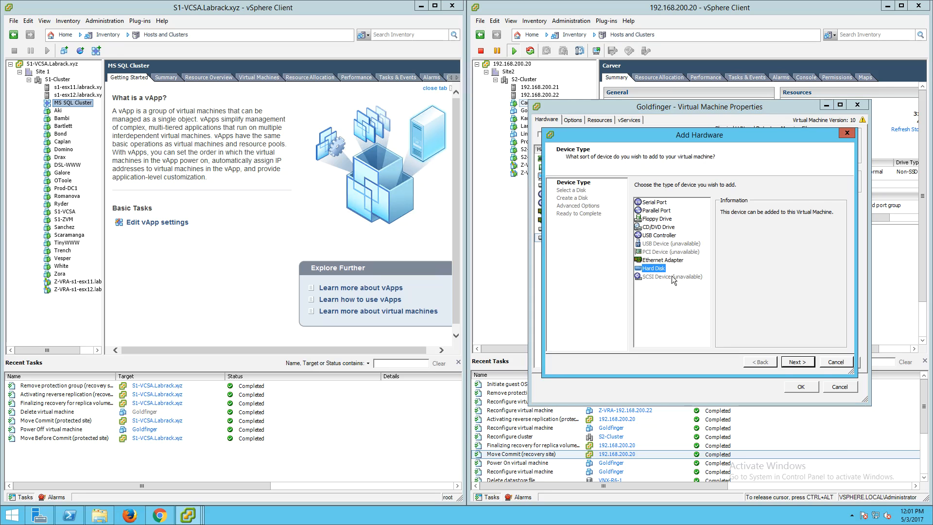
left_click(795, 364)
left_click(687, 252)
left_click(790, 362)
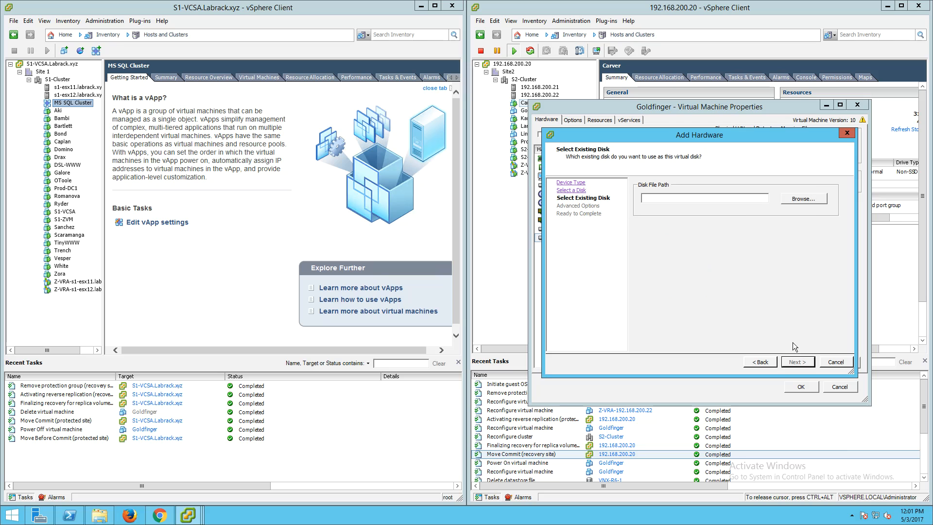
Step: Choose Carver_4.vmdk from the Carver folder on datastore VNX-R6-1 as the existing disk file
left_click(799, 199)
double_click(620, 219)
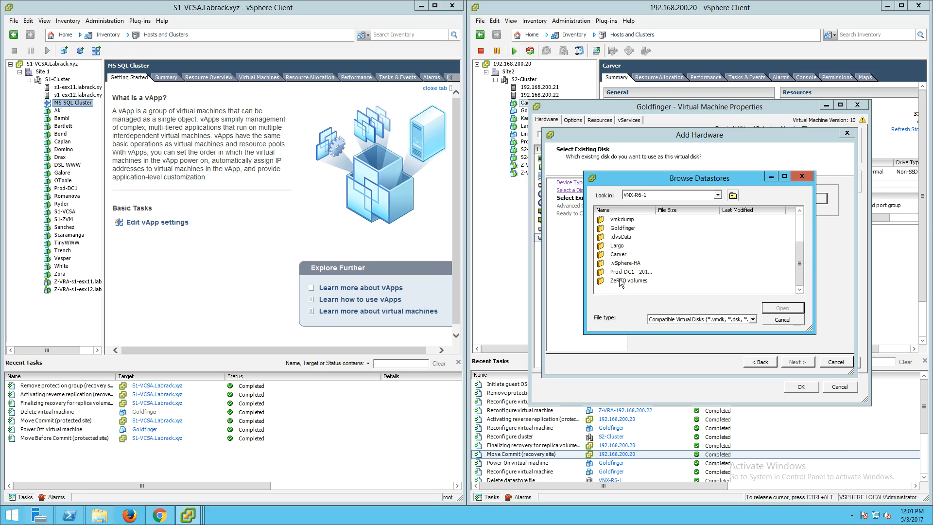
double_click(619, 254)
left_click(631, 220)
left_click(785, 309)
left_click(797, 362)
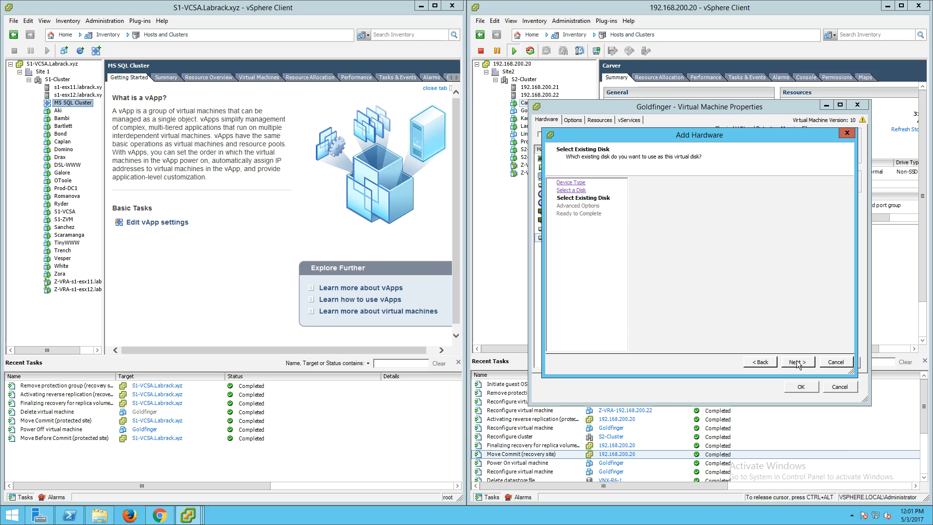
Step: Assign the Carver_4.vmdk disk to virtual device node SCSI (1:1) and finish adding it to Goldfinger
left_click(699, 213)
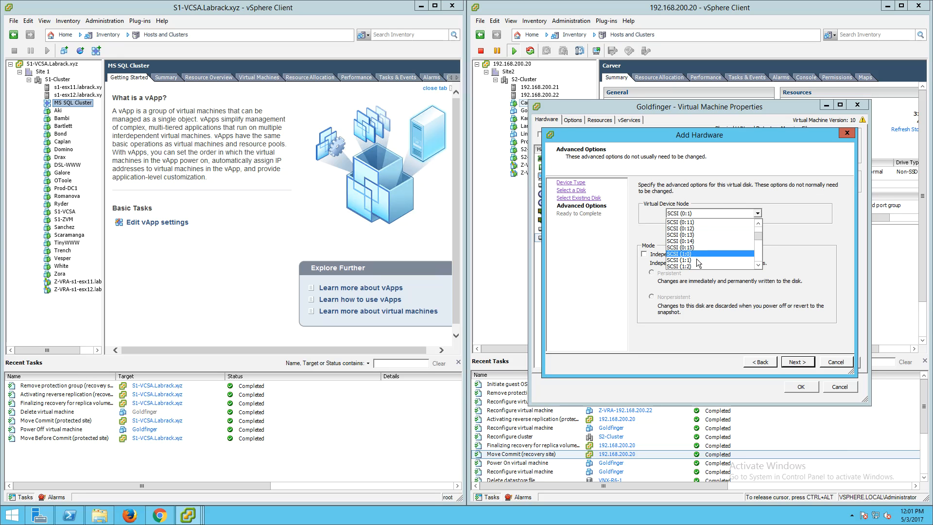
left_click(695, 261)
left_click(796, 362)
left_click(797, 363)
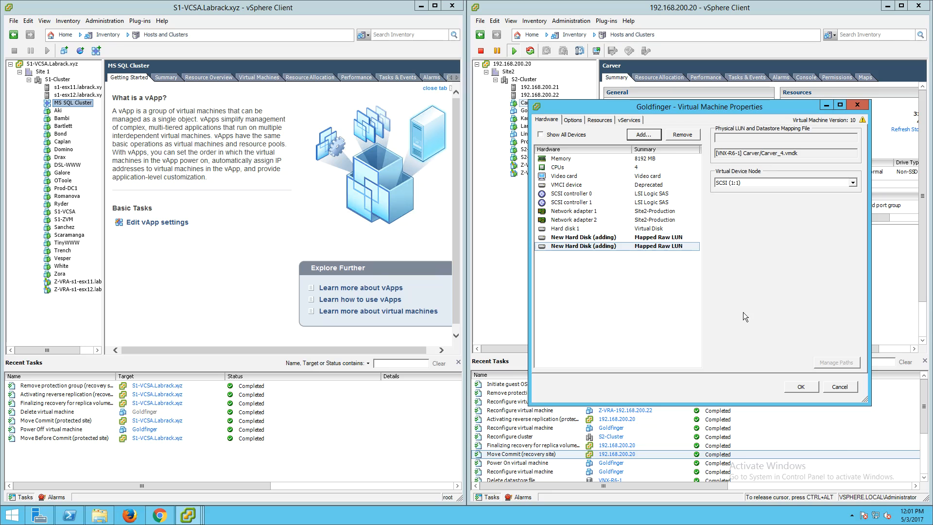
Step: Start adding a third shared hard disk to Goldfinger, again based on an existing virtual disk
left_click(643, 135)
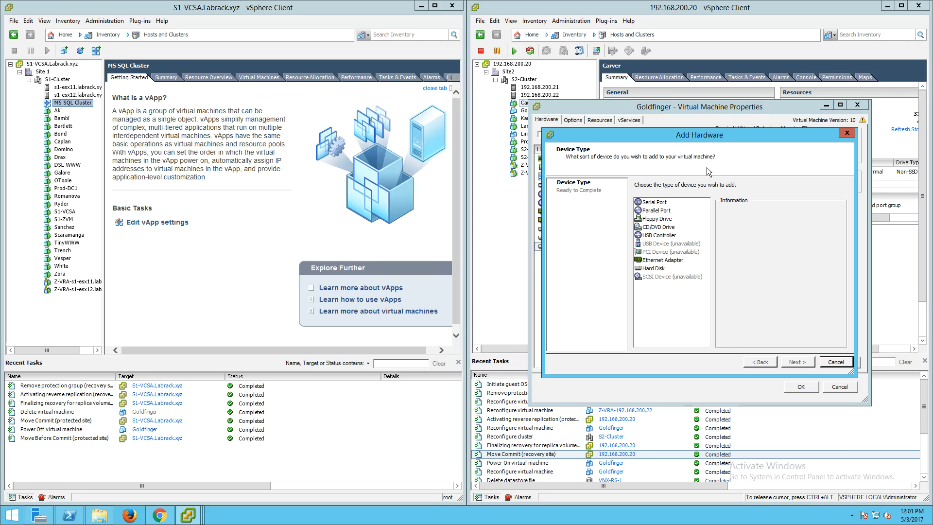
left_click(653, 268)
left_click(791, 364)
left_click(669, 249)
left_click(800, 362)
Step: Choose Carver_1.vmdk from the Carver folder on datastore VNX-R6-1 as the third disk's file
left_click(789, 200)
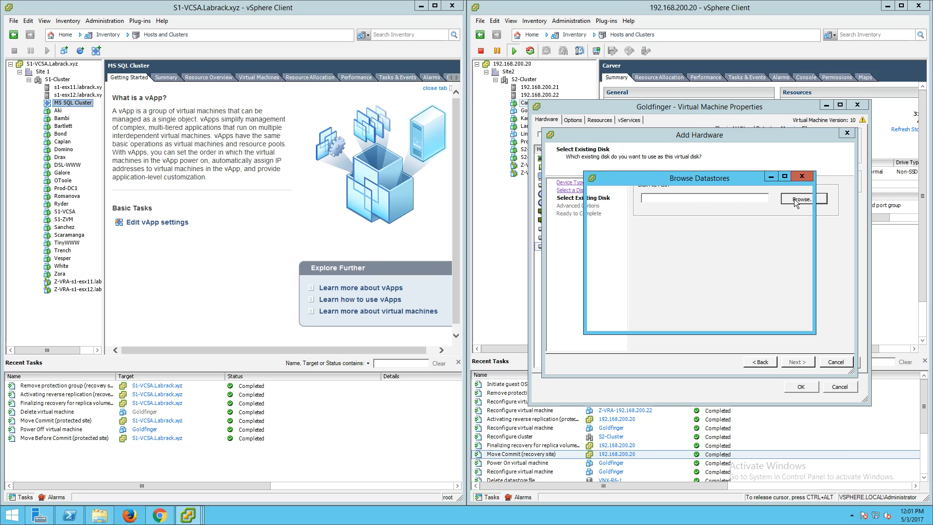
double_click(622, 220)
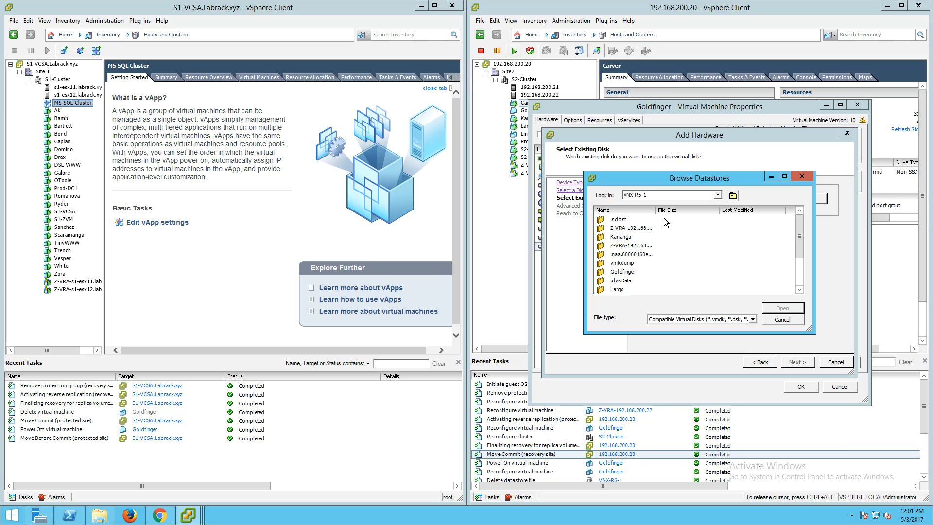
scroll(627, 258, "down", 3)
double_click(623, 255)
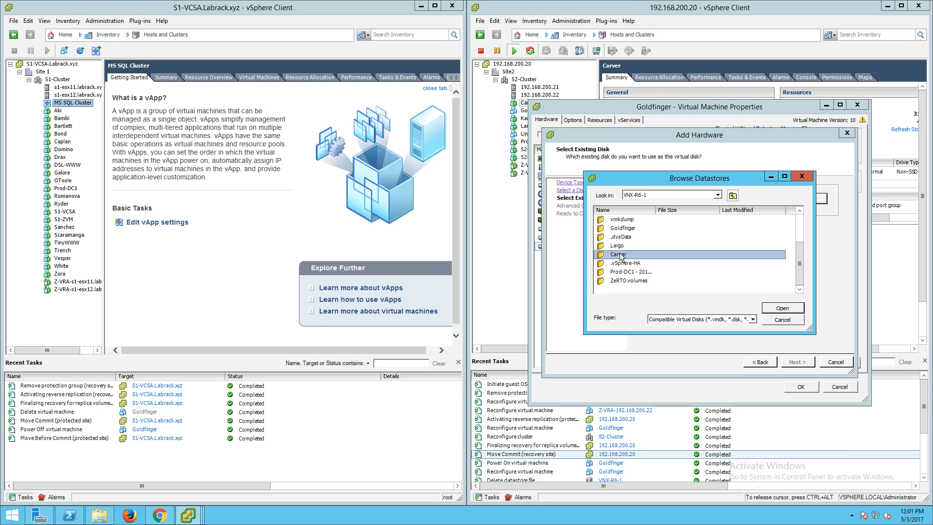
left_click(634, 236)
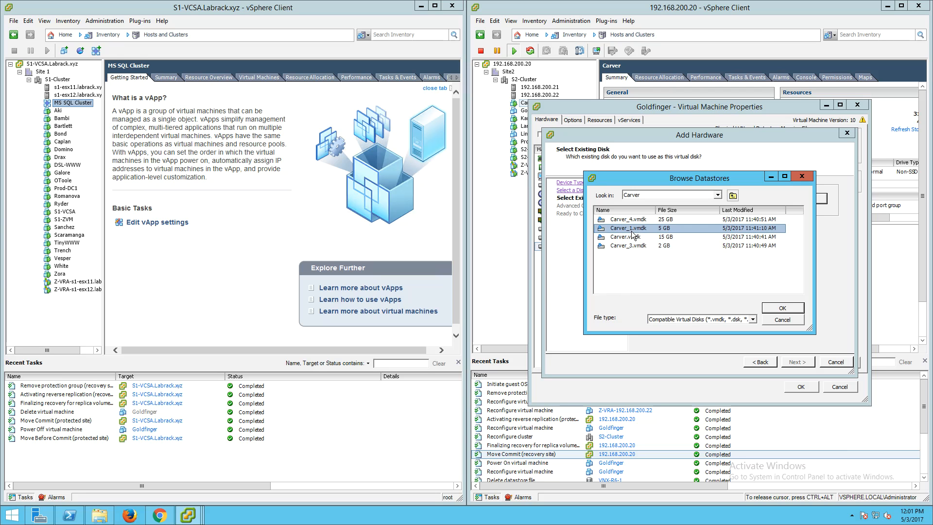
left_click(783, 307)
left_click(793, 360)
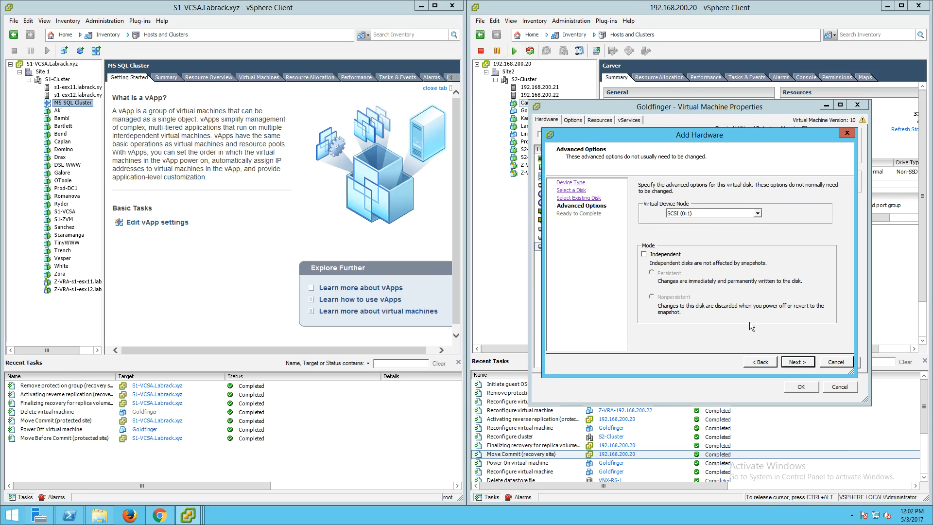
Step: Assign the Carver_1.vmdk disk to virtual device node SCSI (1:2) and finish adding it to Goldfinger
left_click(692, 217)
scroll(694, 243, "down", 3)
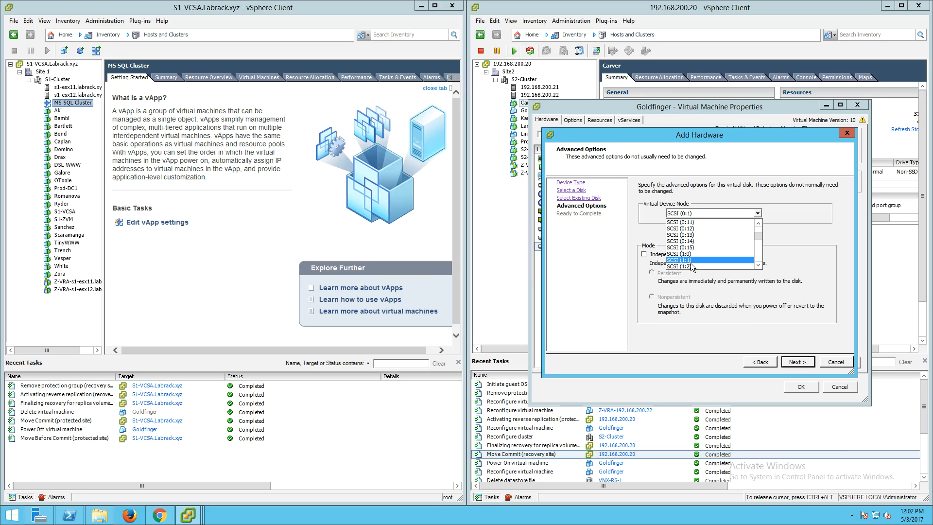
left_click(695, 266)
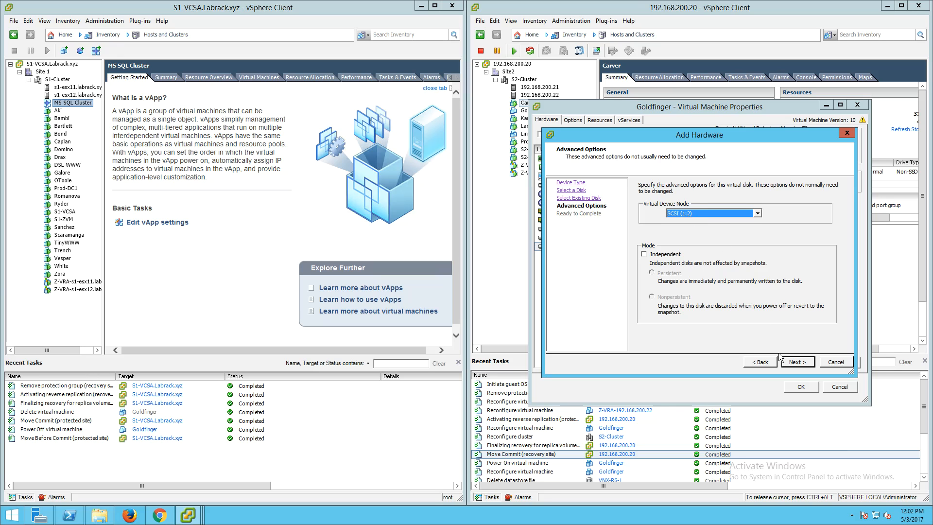
left_click(797, 361)
left_click(797, 361)
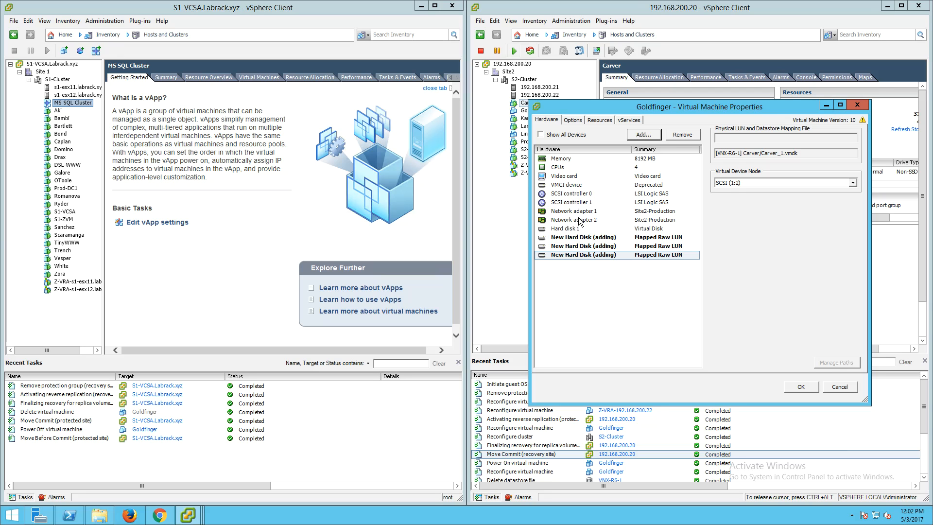
Step: Save Goldfinger's hardware changes after checking SCSI controller 1's bus sharing, and power on the virtual machine
left_click(583, 203)
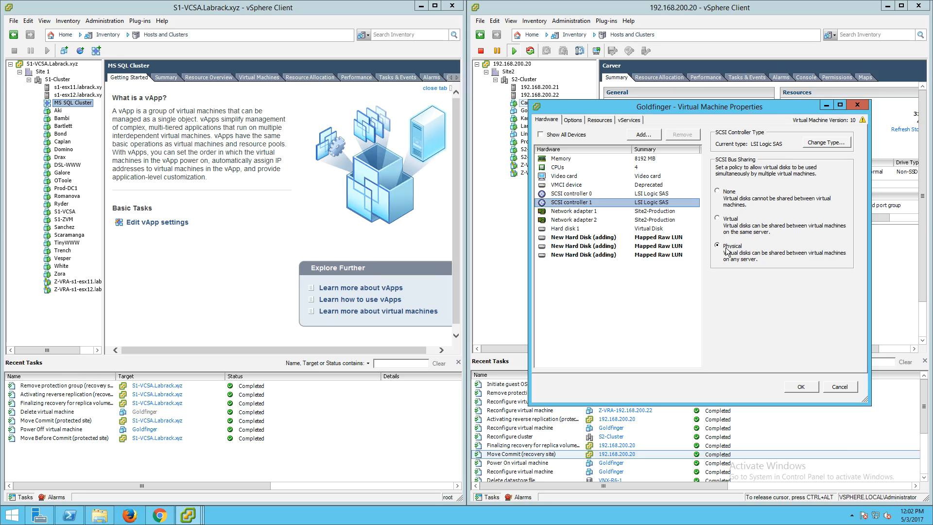
left_click(800, 387)
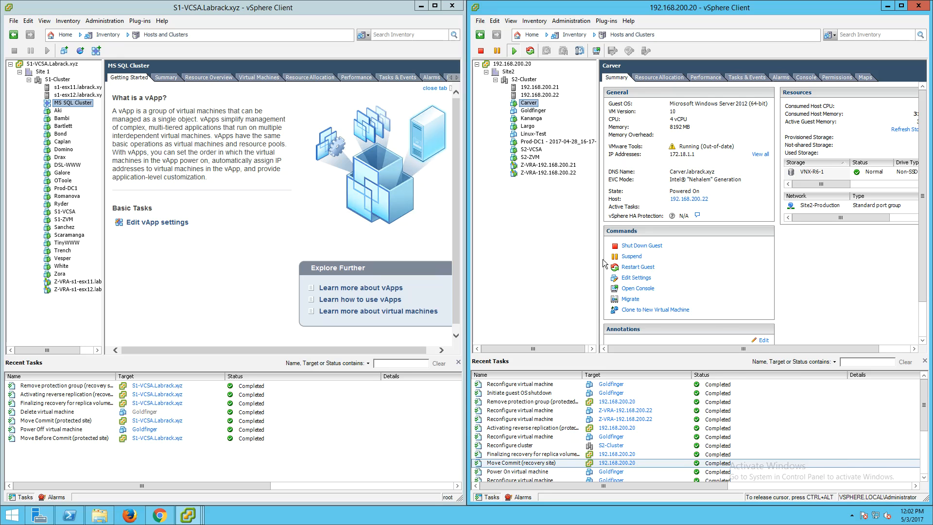
right_click(533, 115)
mouse_move(551, 120)
left_click(678, 119)
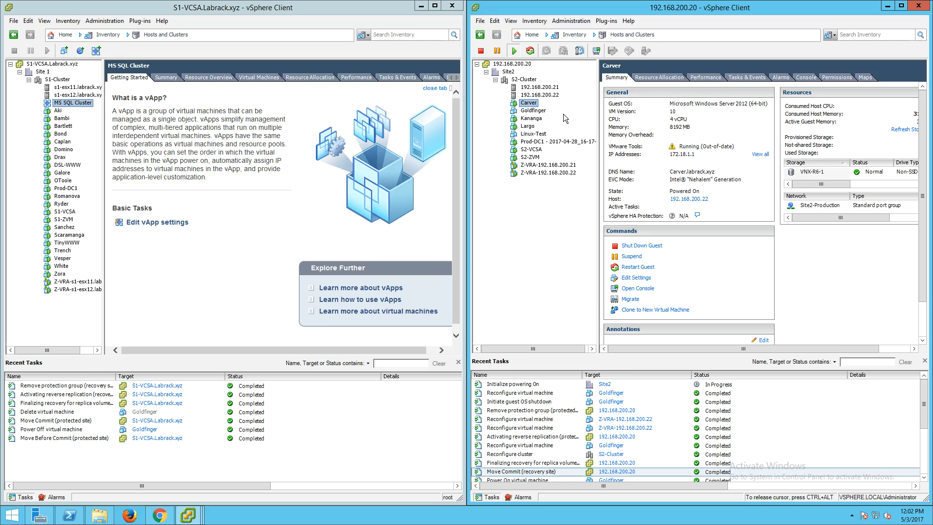
Step: Open Goldfinger's console and sign in to Windows with the administrator account password
left_click(541, 111)
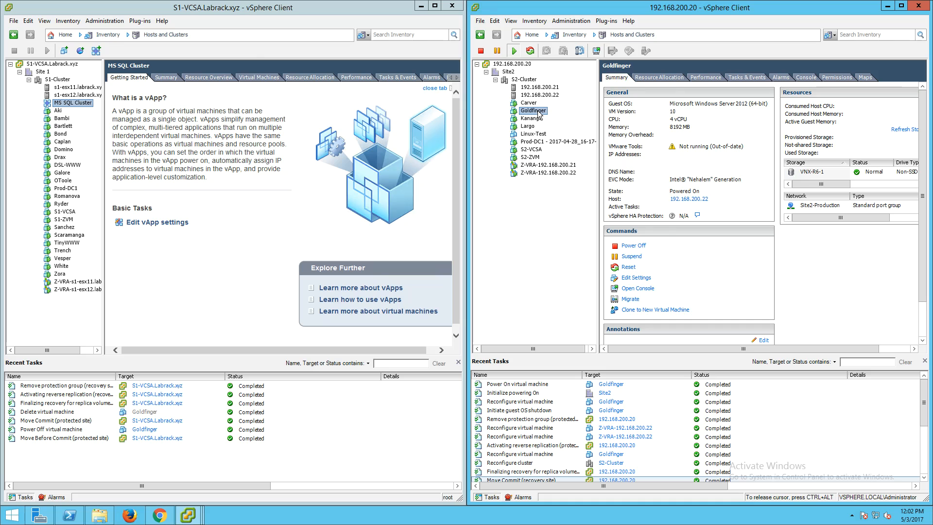
right_click(538, 113)
left_click(558, 147)
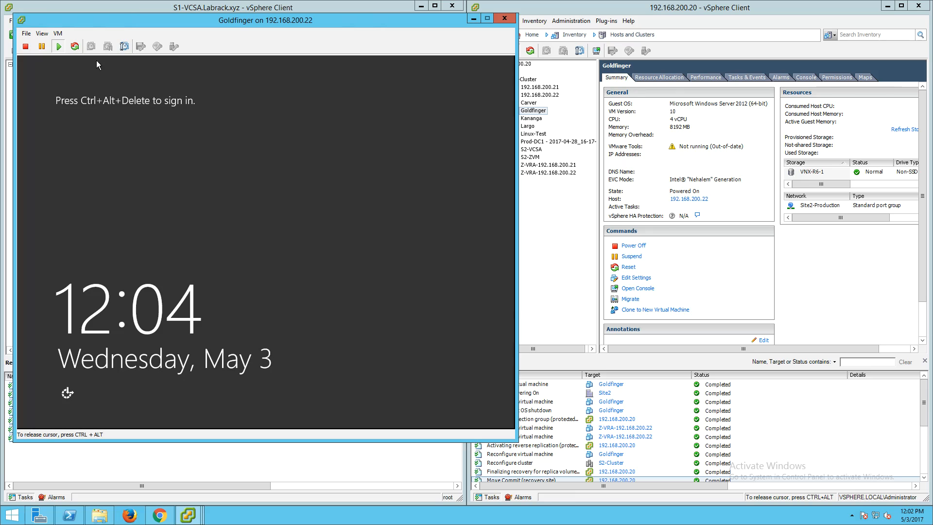
left_click(58, 33)
mouse_move(161, 53)
left_click(228, 66)
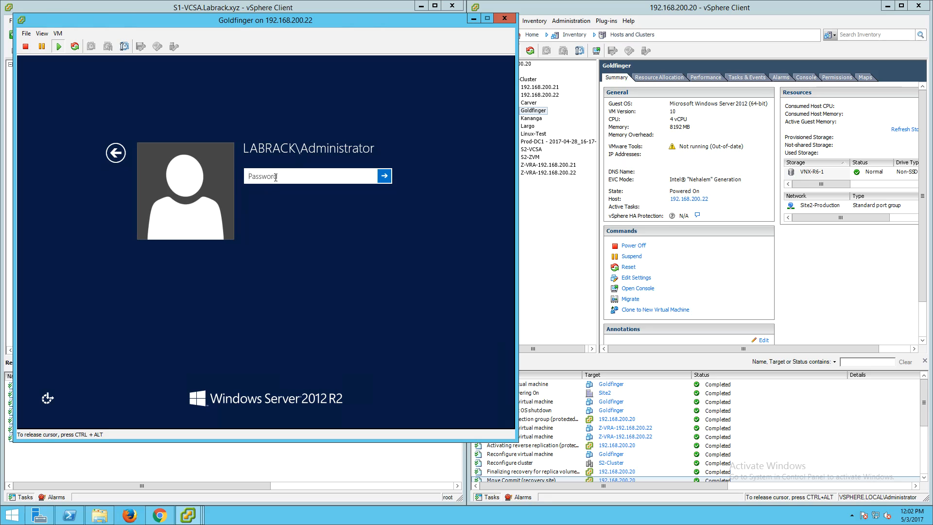
type("•••")
key("Return")
Step: Switch to Carver's console and unlock its Windows session with the administrator account password
key("ctrl+alt")
mouse_move(198, 509)
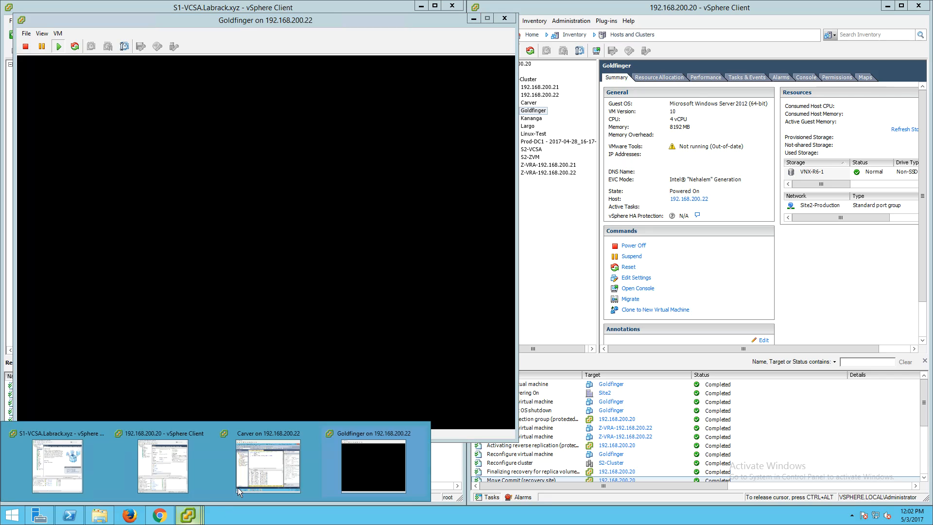
left_click(269, 465)
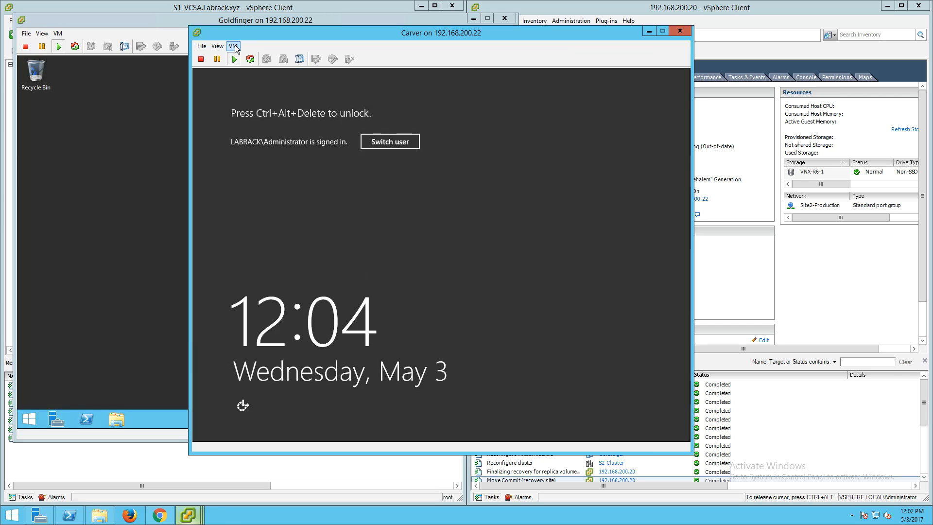
left_click(233, 45)
mouse_move(232, 64)
left_click(398, 79)
left_click(396, 125)
type("••••••••••••")
key("Return")
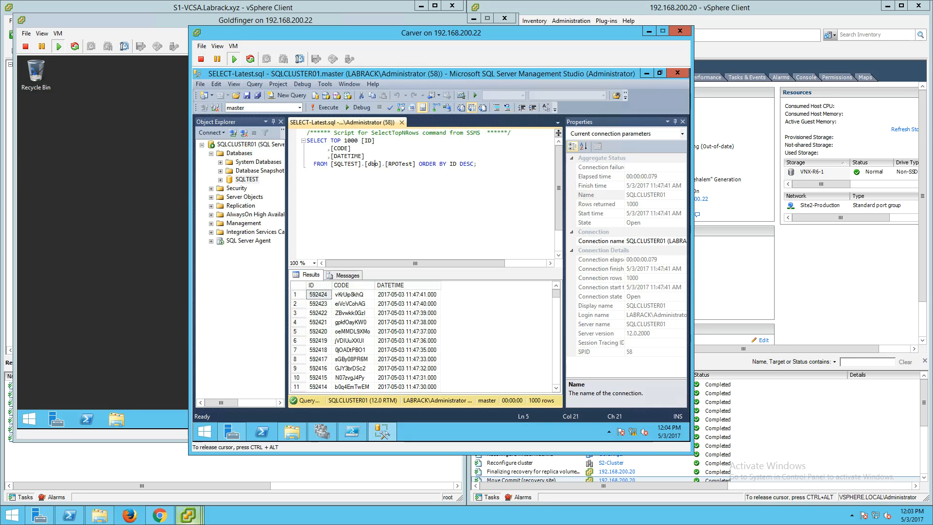
Step: Rerun the SELECT-Latest.sql query twice on SQLCLUSTER01, and check the Goldfinger node's status in Failover Cluster Manager
left_click(320, 109)
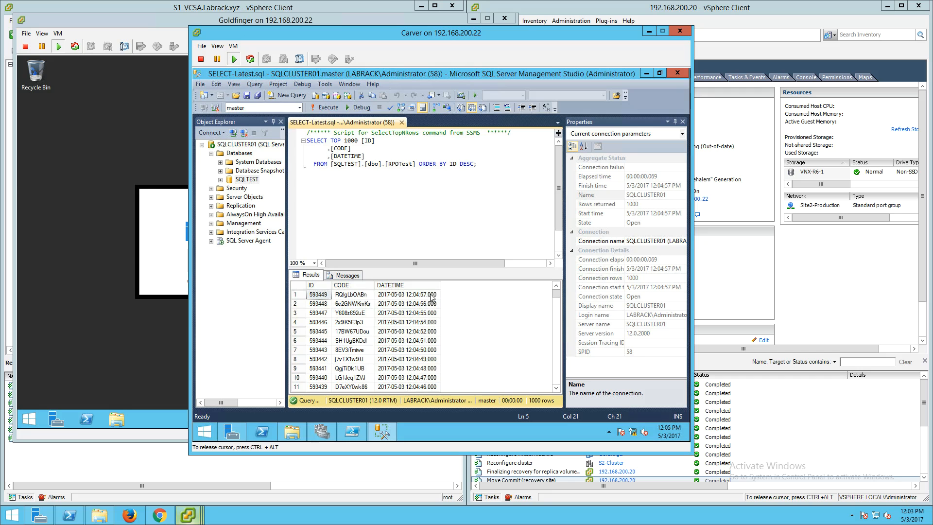
key("F5")
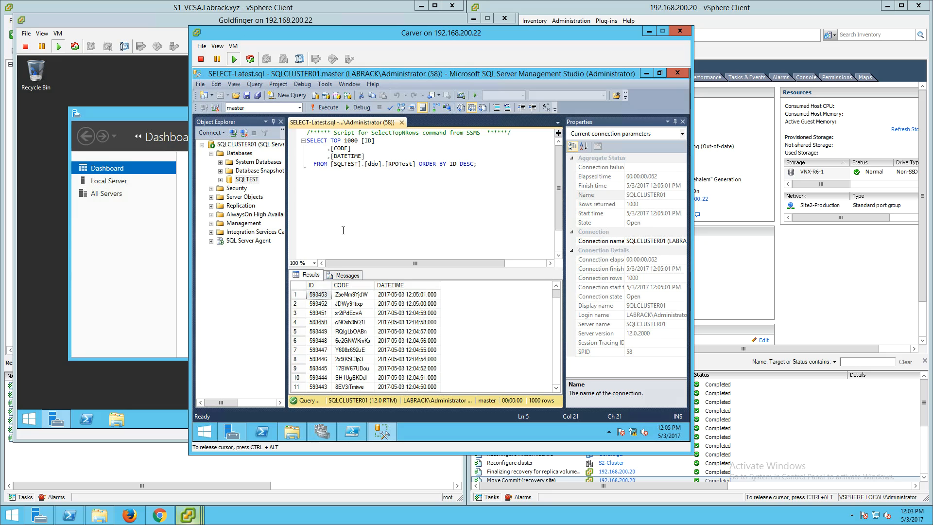
left_click(322, 431)
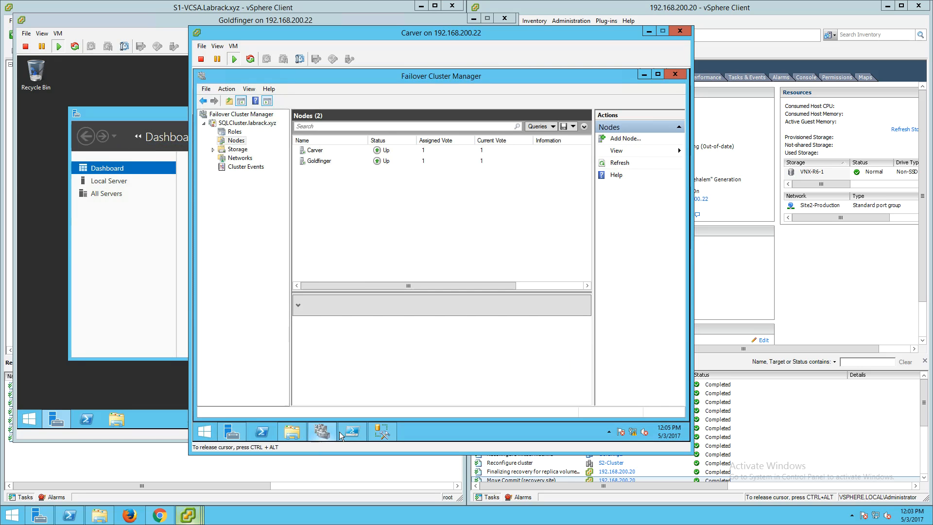
left_click(312, 161)
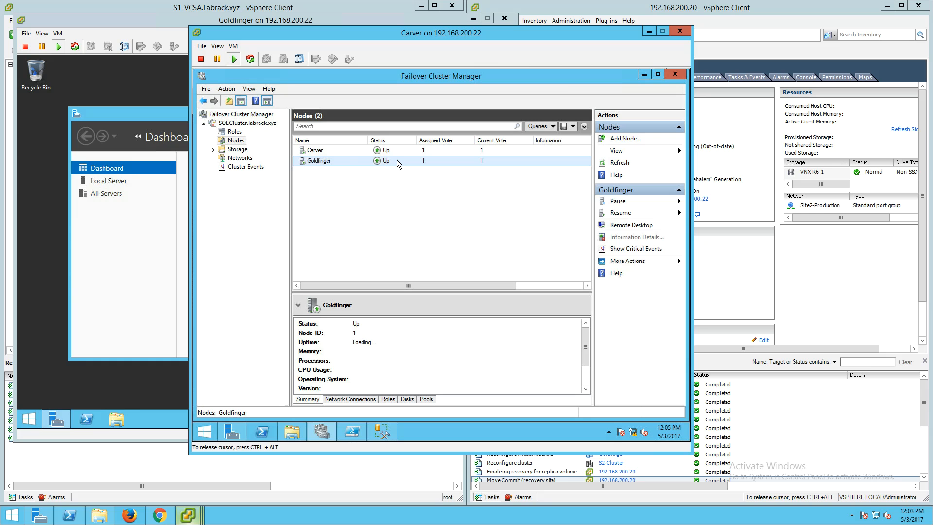
left_click_drag(458, 35, 549, 58)
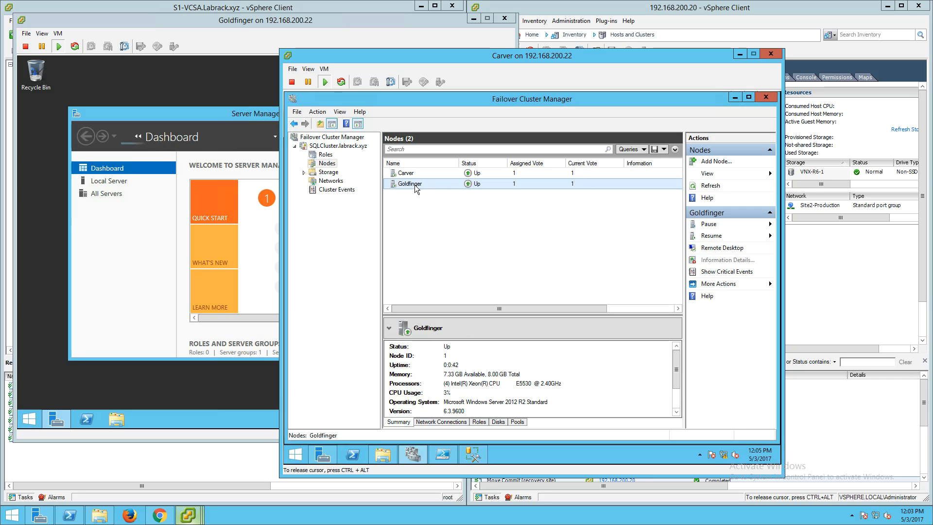
Step: Move the SQLDTC cluster role from Carver to the Goldfinger node
left_click(325, 155)
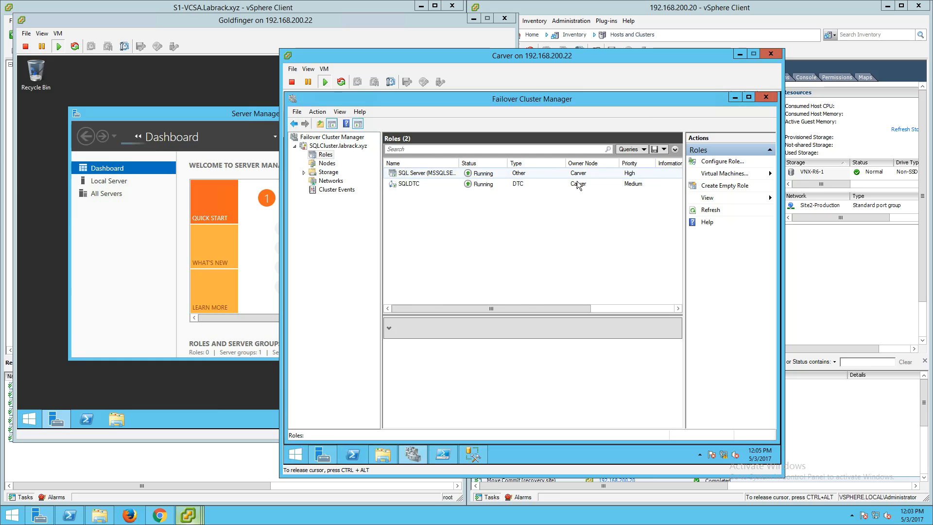
left_click(582, 187)
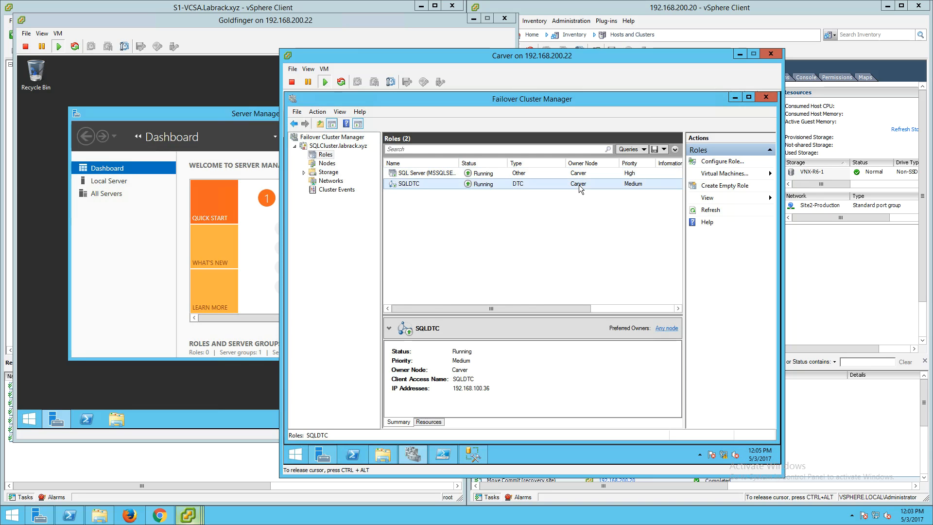
right_click(578, 185)
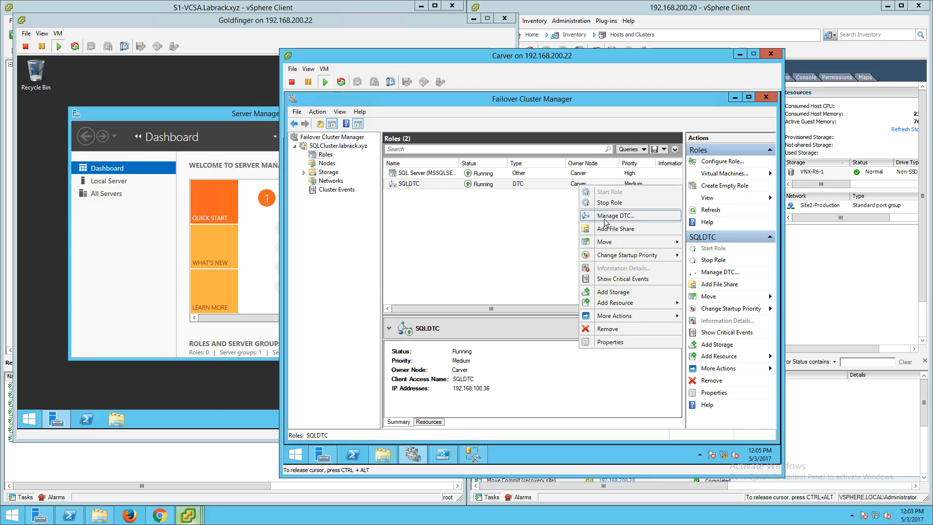
mouse_move(607, 243)
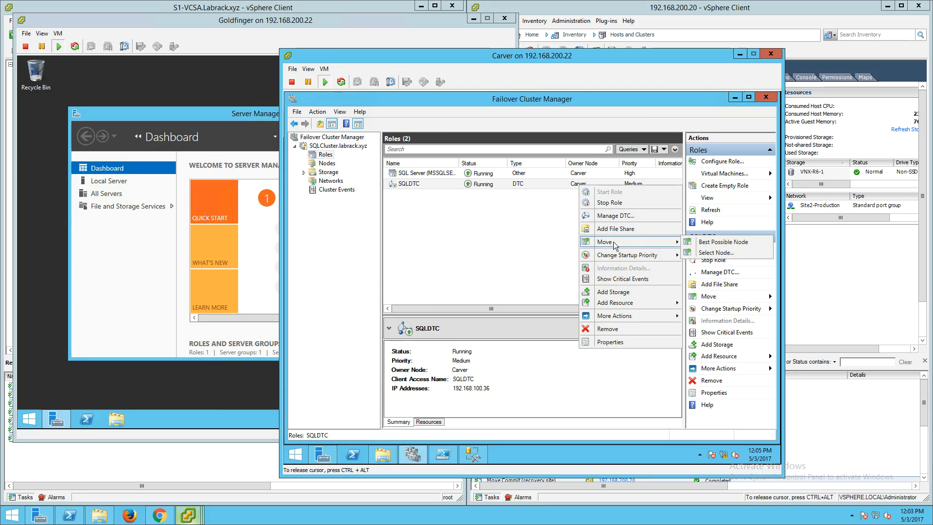
left_click(719, 253)
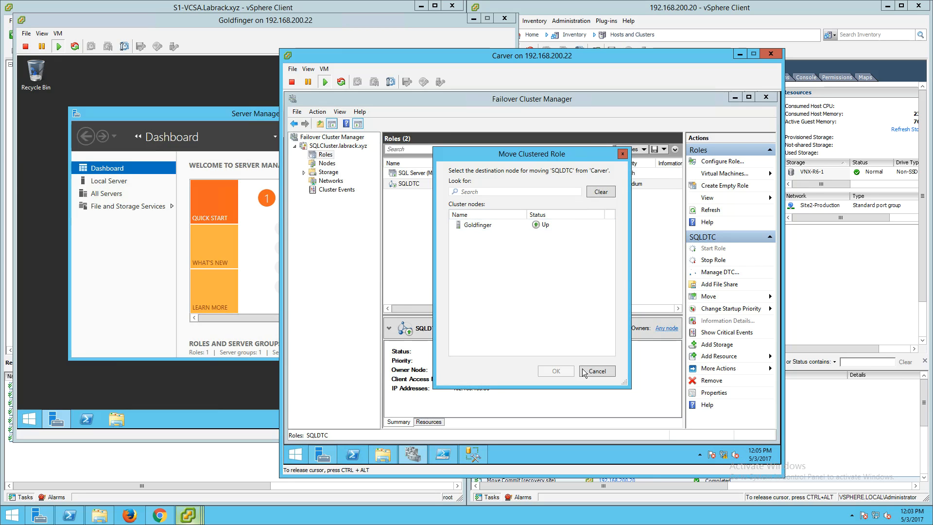
left_click(492, 226)
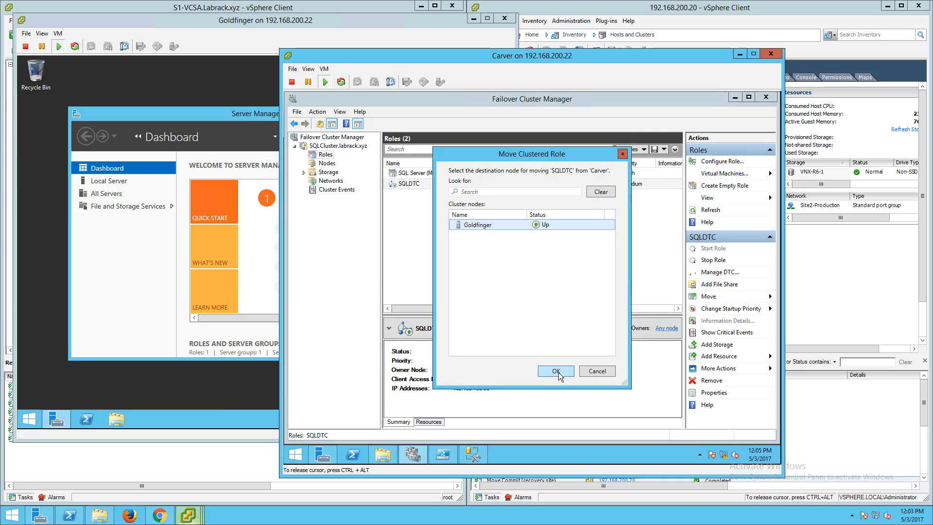
left_click(557, 372)
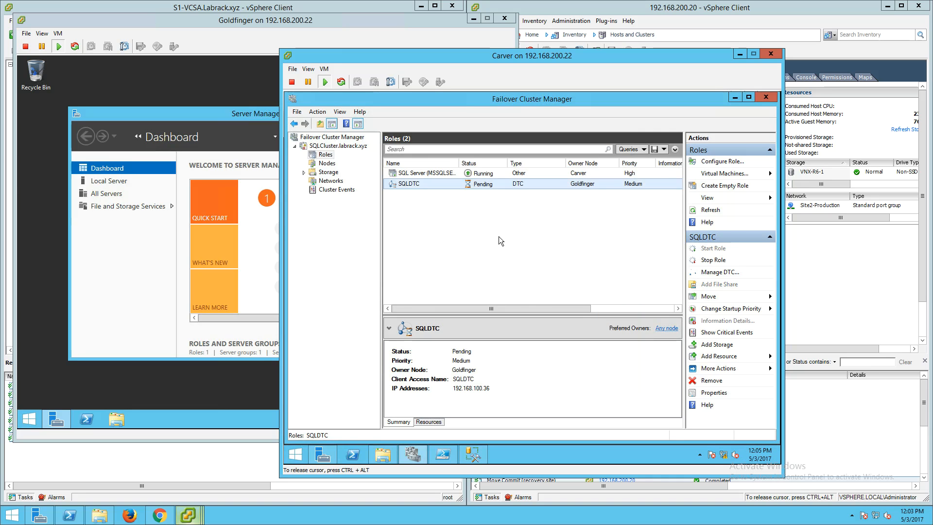
Step: Examine the drives under This PC on Carver and on Goldfinger, including Goldfinger's DTC (T:) drive
left_click(389, 455)
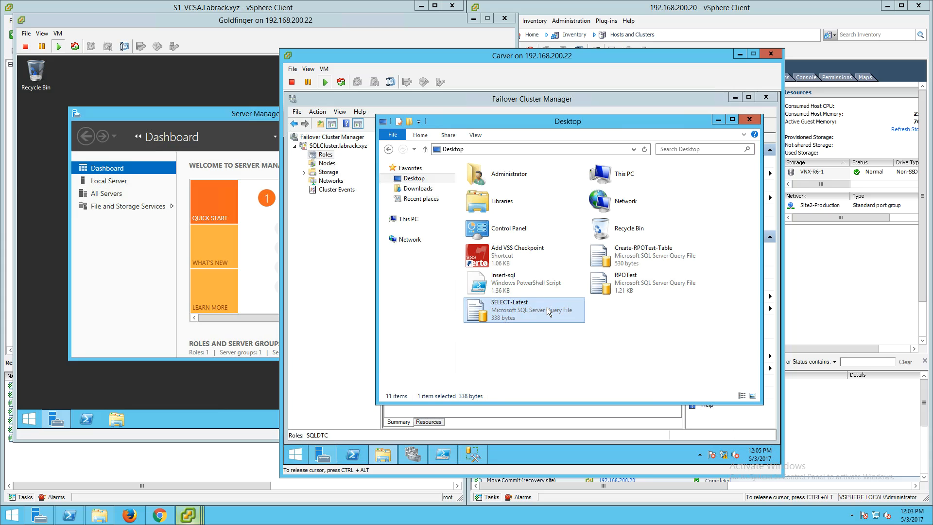
left_click(410, 220)
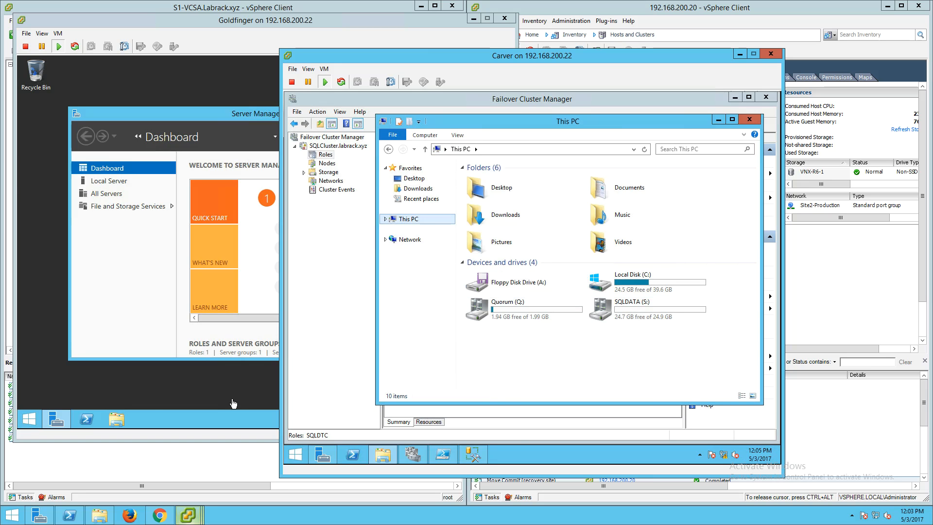
left_click(119, 419)
left_click(119, 419)
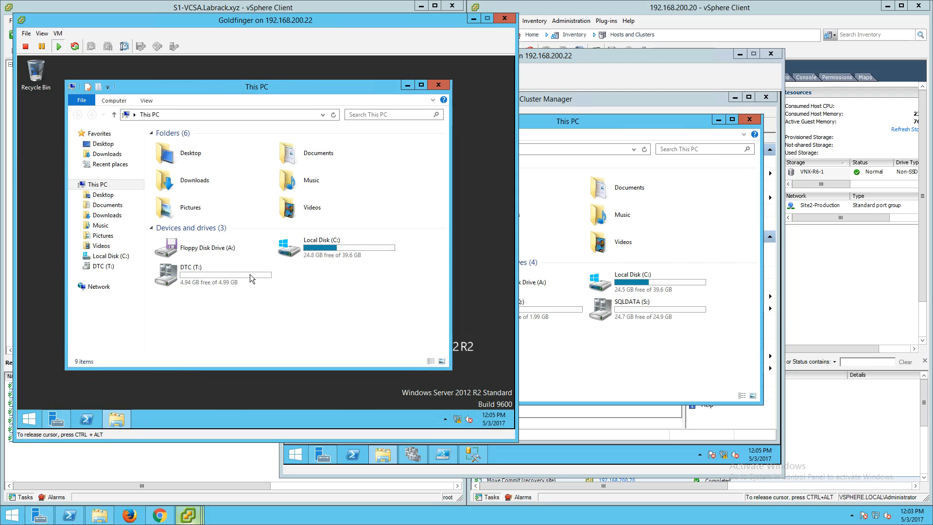
left_click(190, 275)
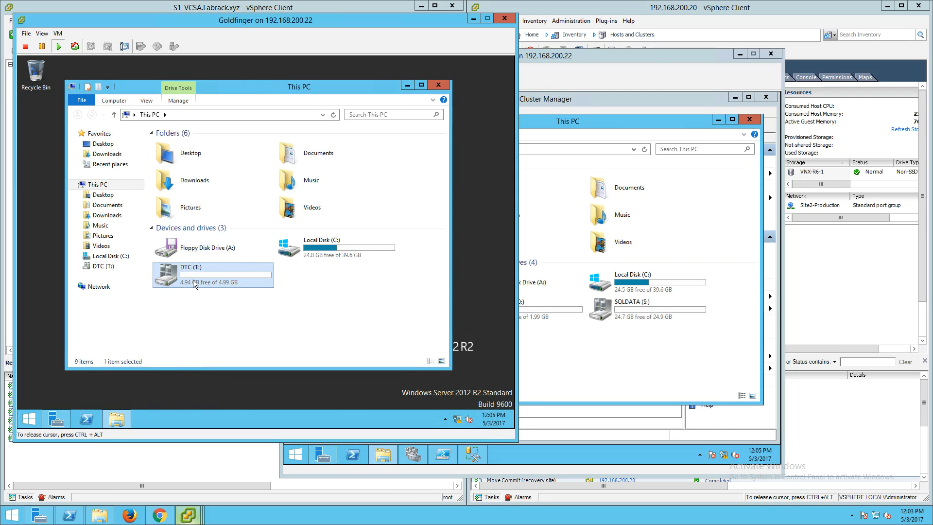
Step: Return to Carver's Failover Cluster Manager and move the SQL Server (MSSQLSERVER) role to the Goldfinger node
left_click(728, 426)
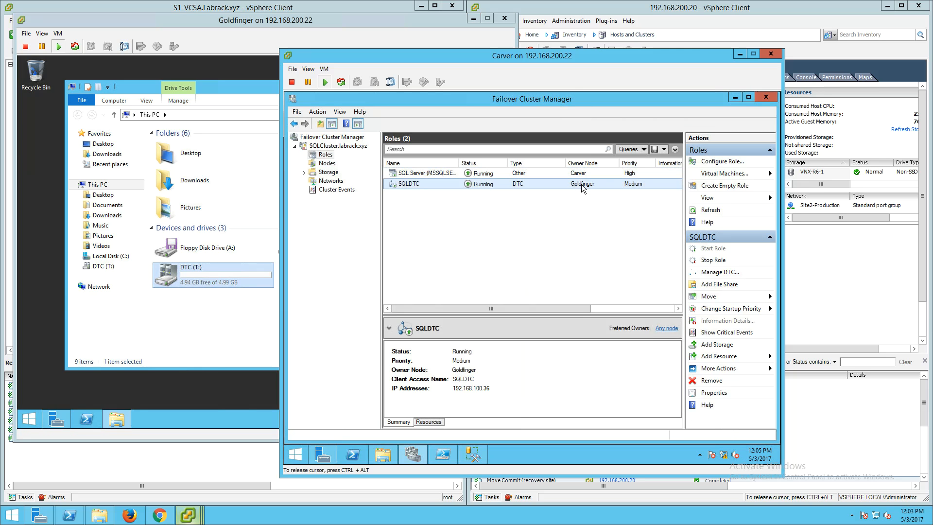
left_click(434, 176)
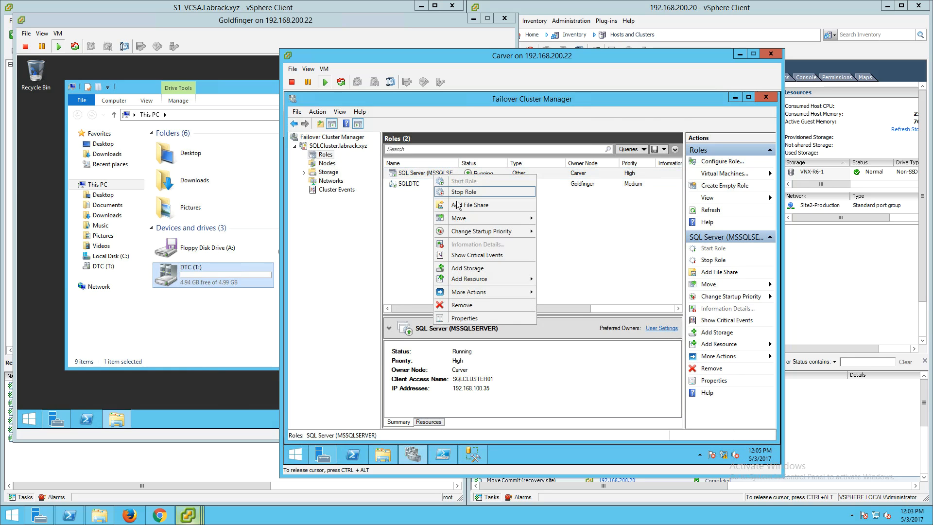
mouse_move(465, 221)
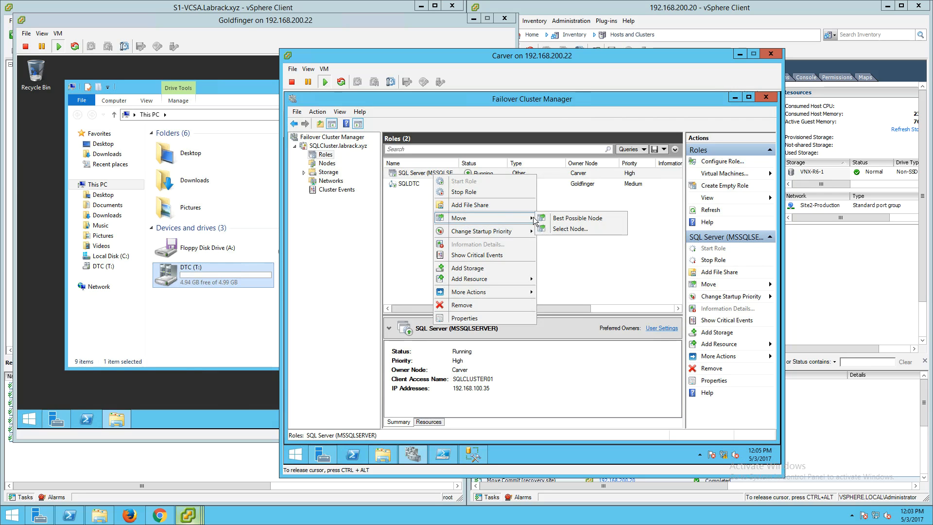
left_click(587, 231)
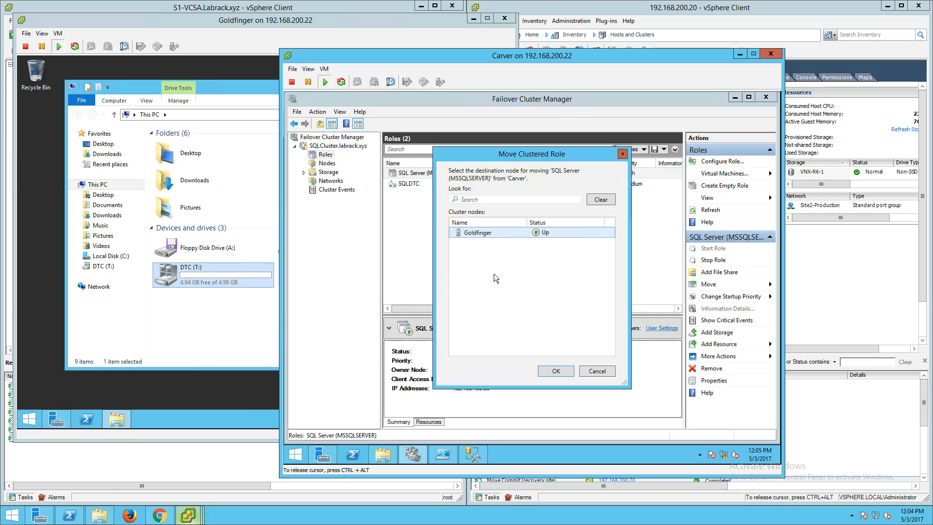
left_click(555, 371)
Step: Check the Insert-sql.ps1 output in PowerShell ISE, and rerun the SELECT-Latest.sql query three times in SQL Server Management Studio
left_click(443, 454)
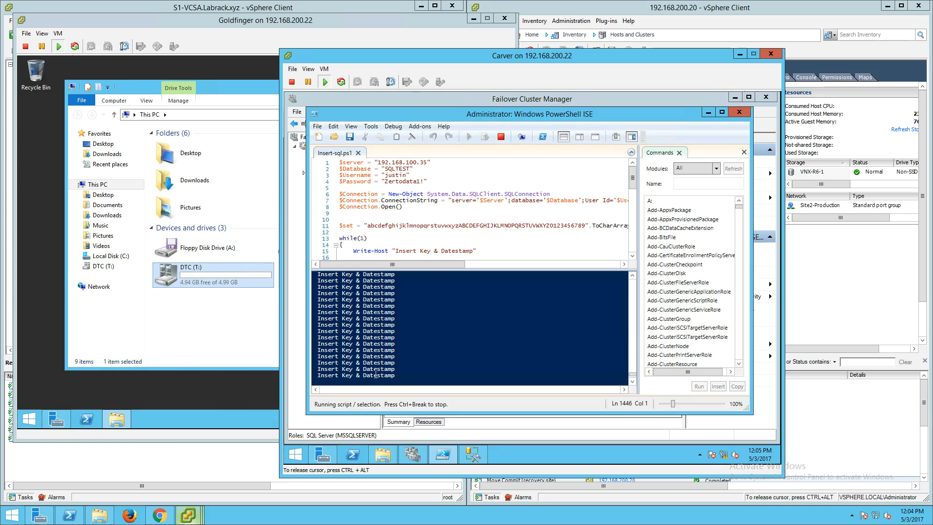
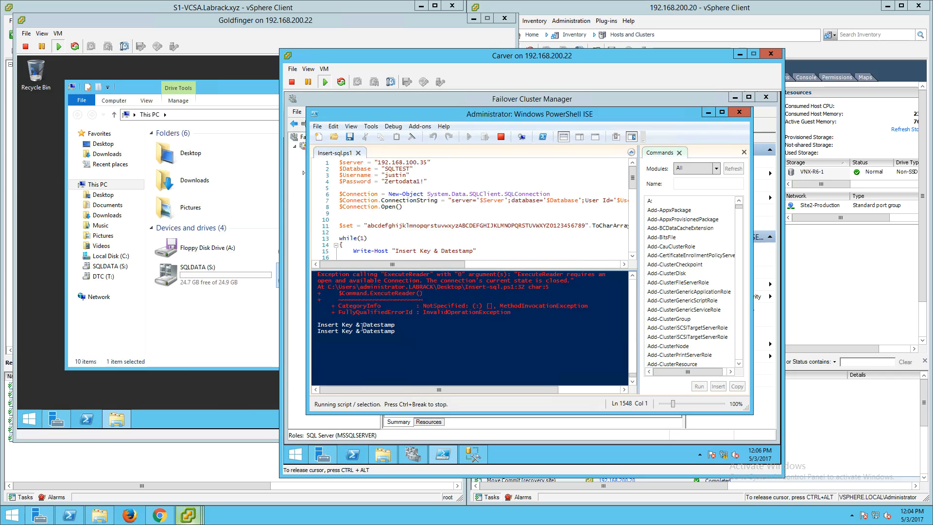
left_click_drag(324, 325, 397, 351)
left_click(412, 454)
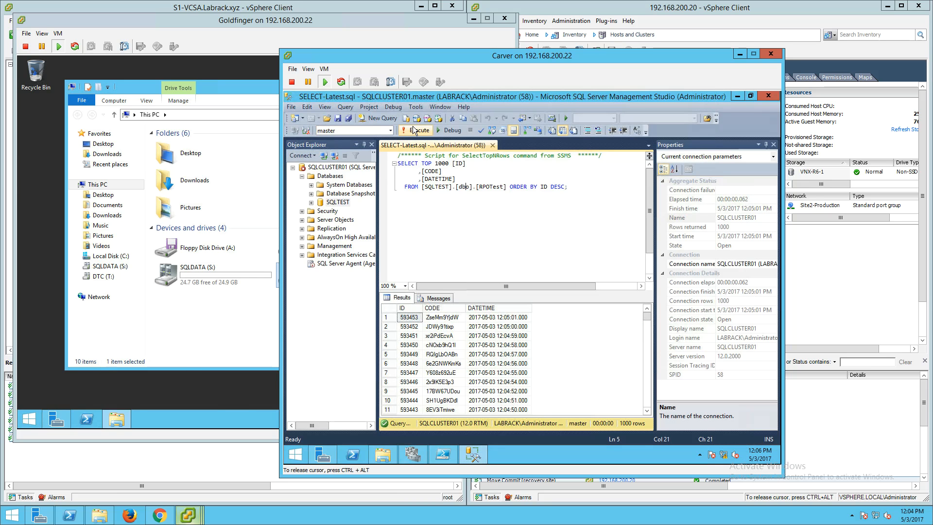
left_click(414, 130)
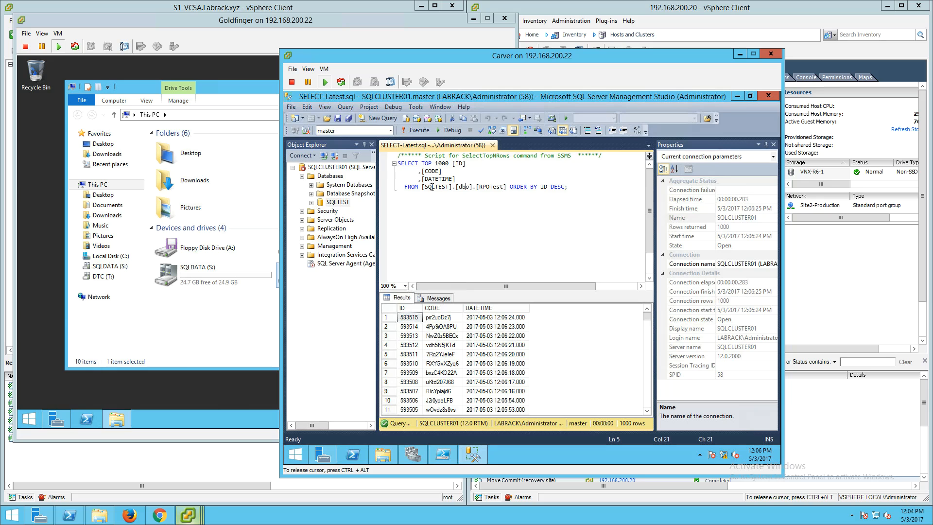
left_click(414, 131)
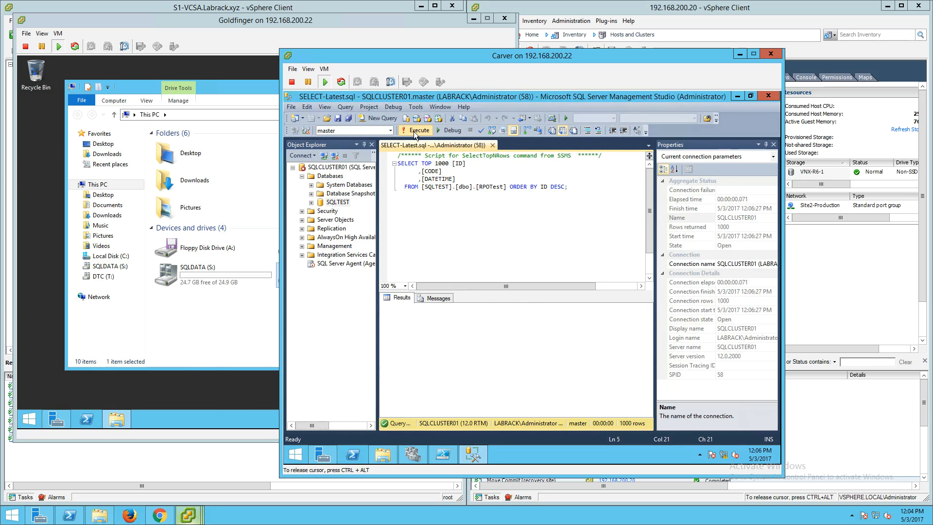
left_click(413, 131)
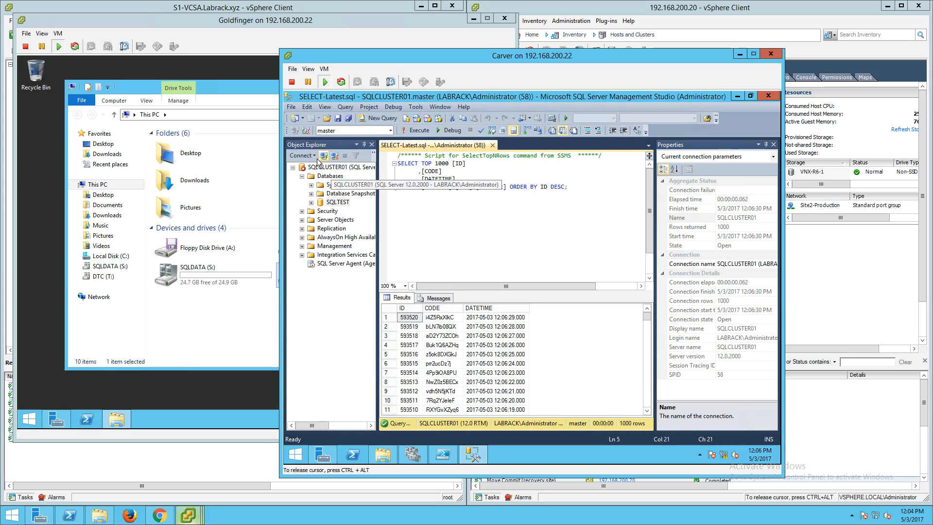
Step: Refresh the SQLCLUSTER01 server in Object Explorer, and review its available service commands without choosing one
left_click(336, 170)
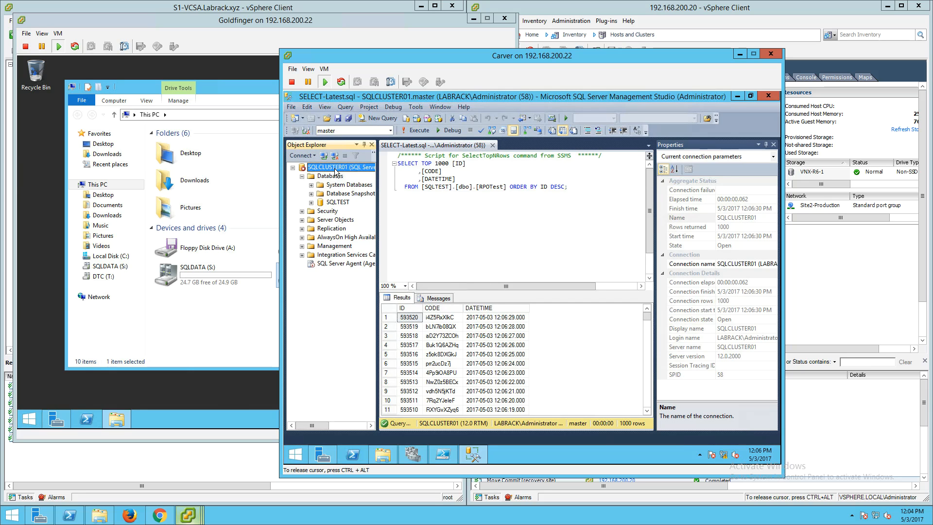
right_click(339, 170)
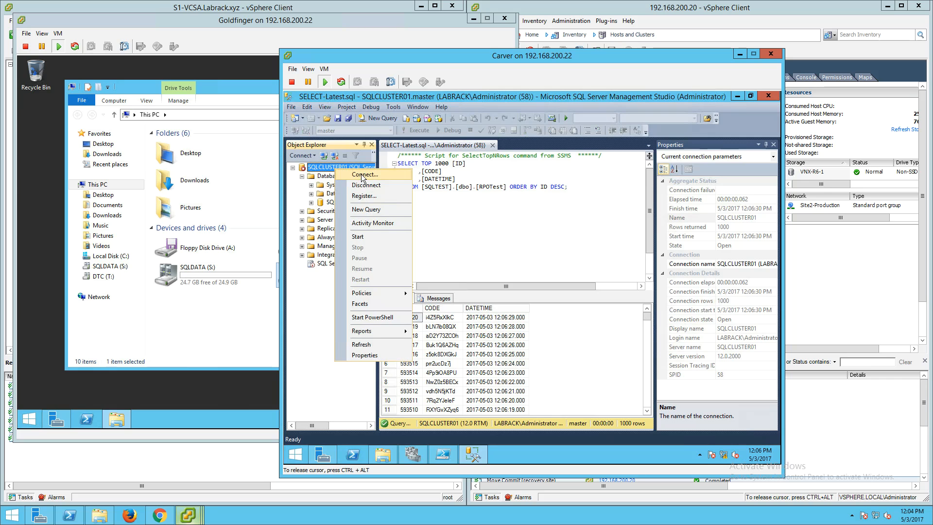
left_click(367, 346)
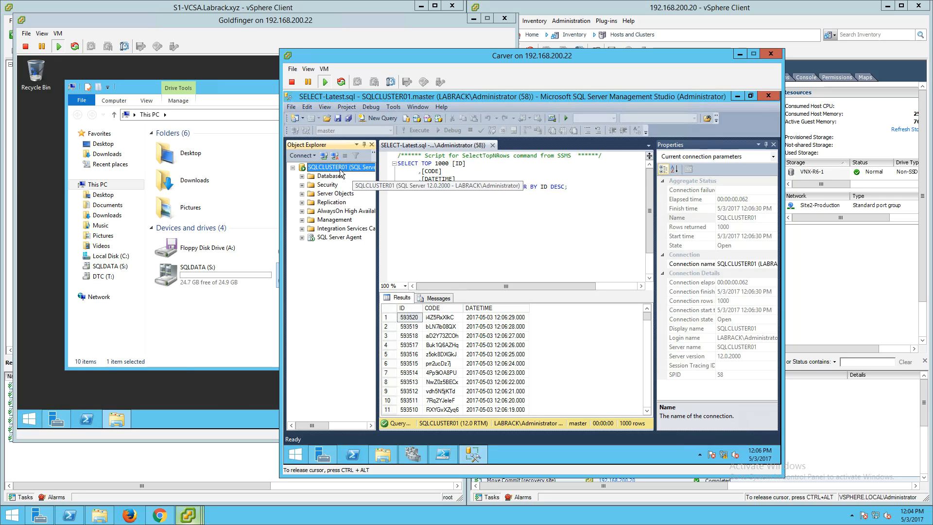
right_click(342, 174)
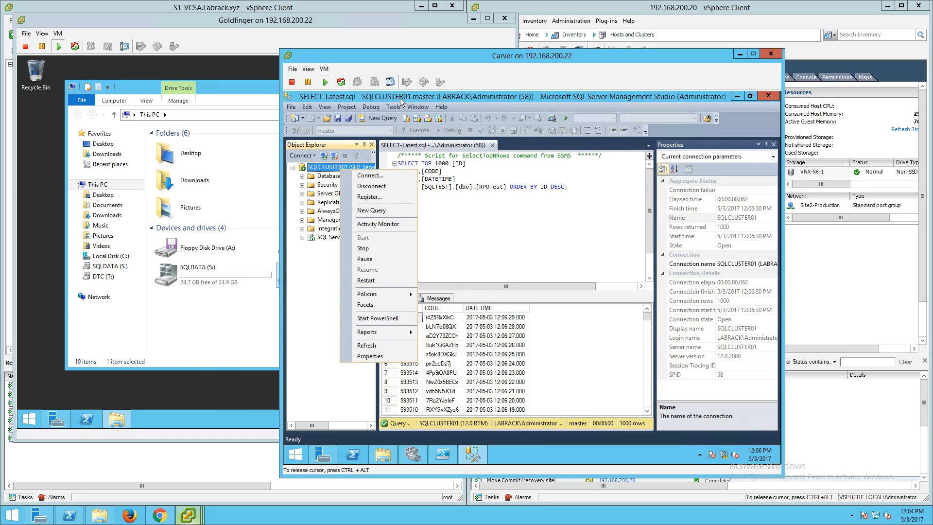
left_click(482, 208)
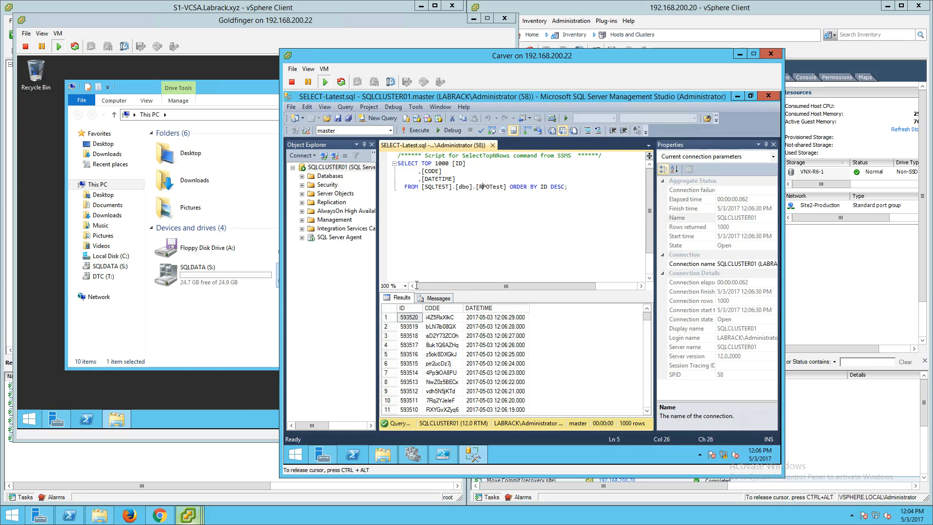
Step: Check the roles' owner node in Failover Cluster Manager, and move the SQL Server (MSSQLSERVER) role back to Carver
left_click(412, 454)
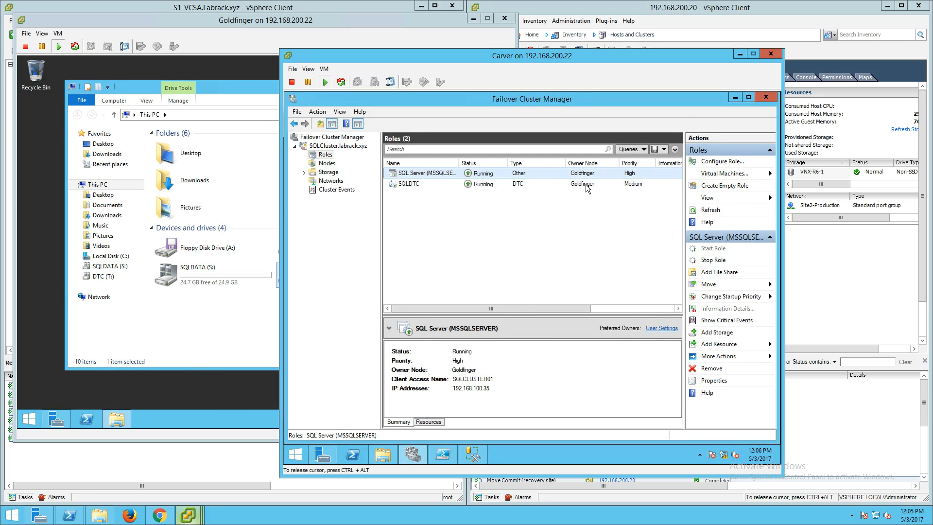
right_click(419, 173)
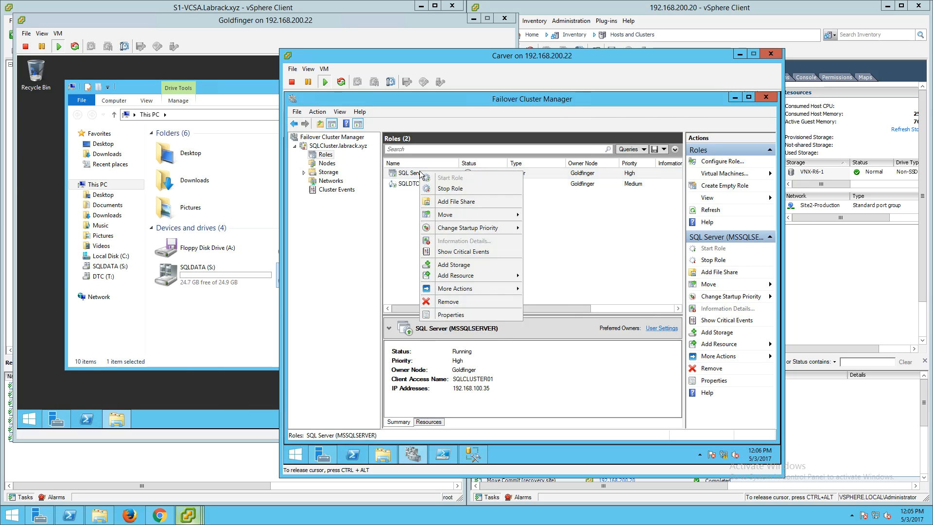
mouse_move(455, 221)
left_click(565, 224)
left_click(549, 368)
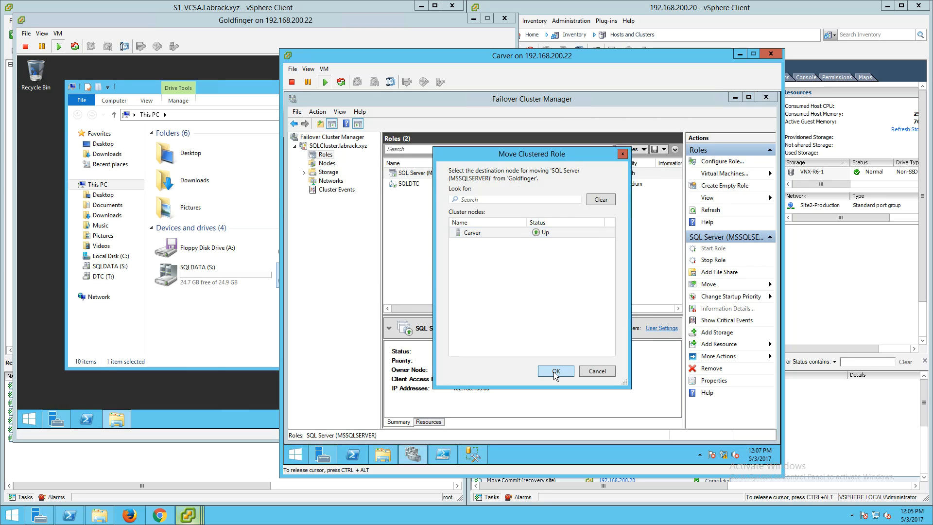